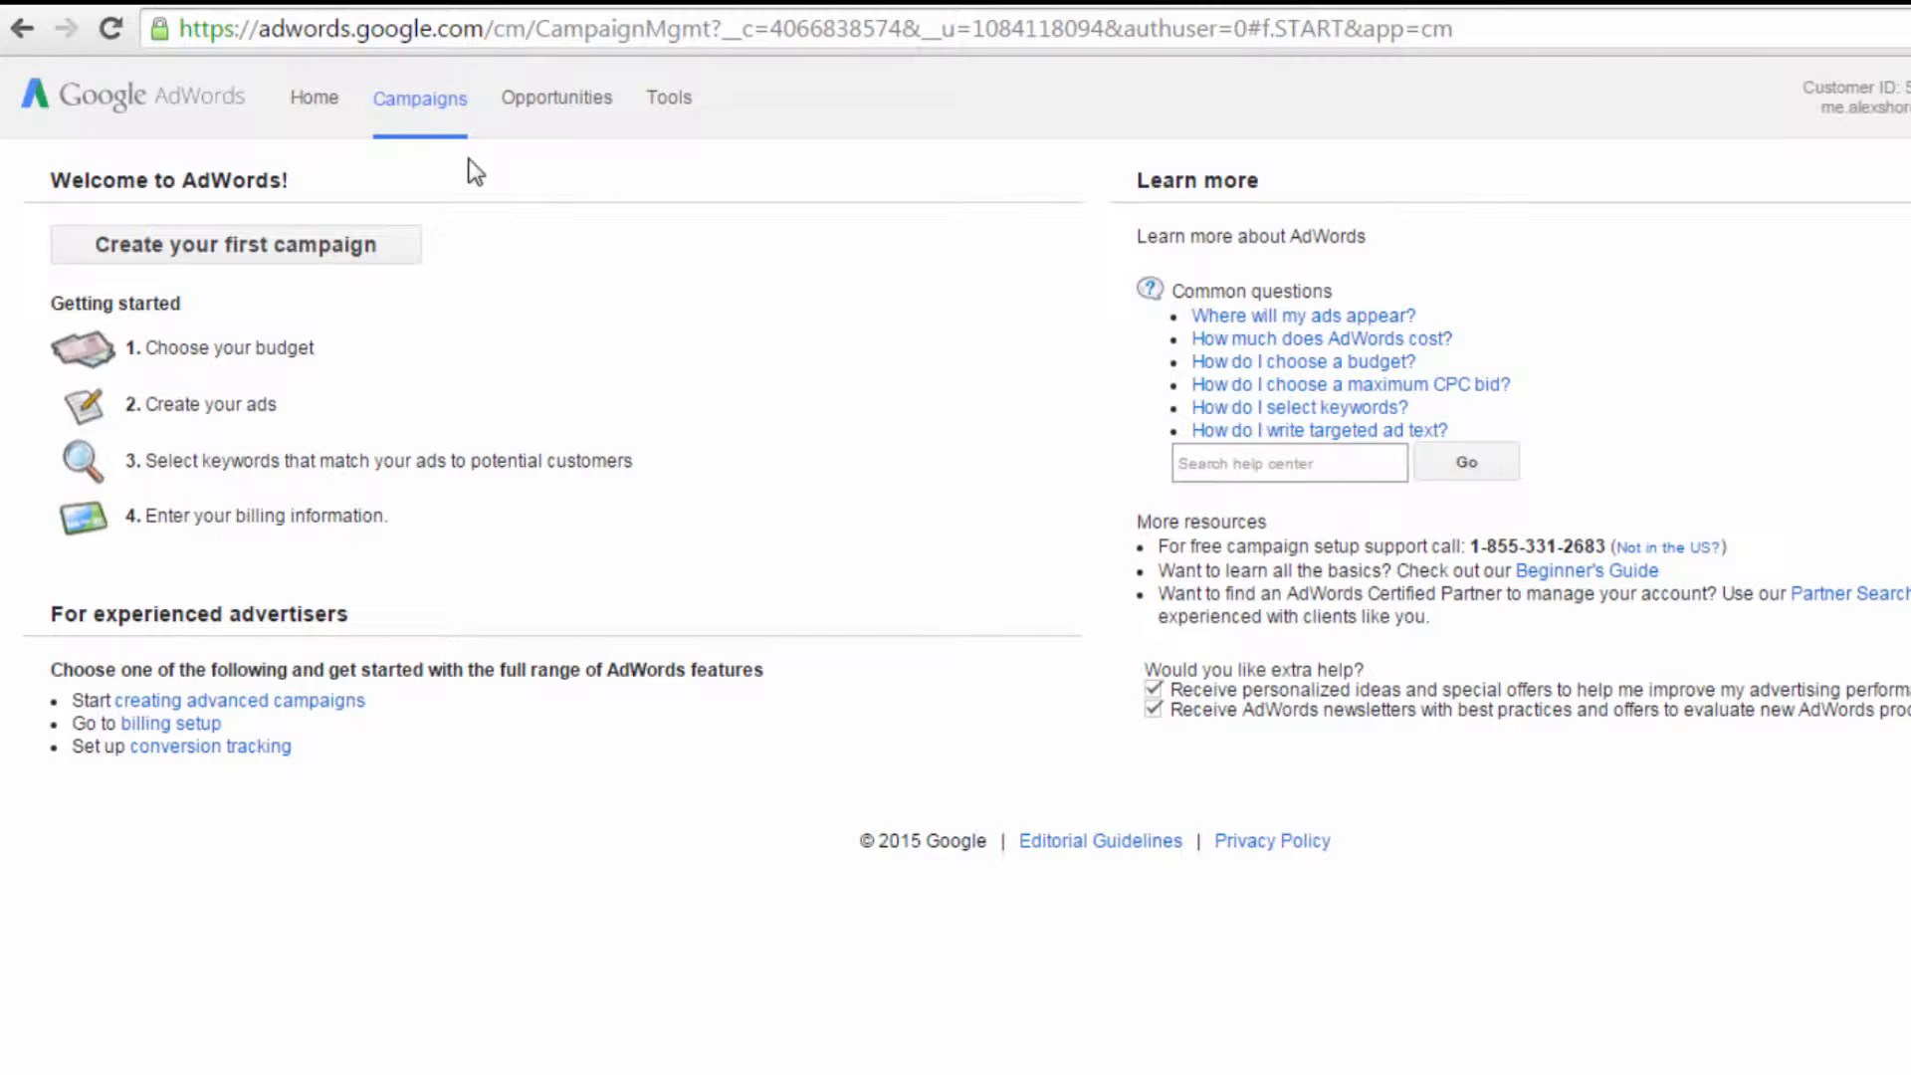
Step: Start creating the first campaign and choose Online video as the campaign type
left_click(392, 242)
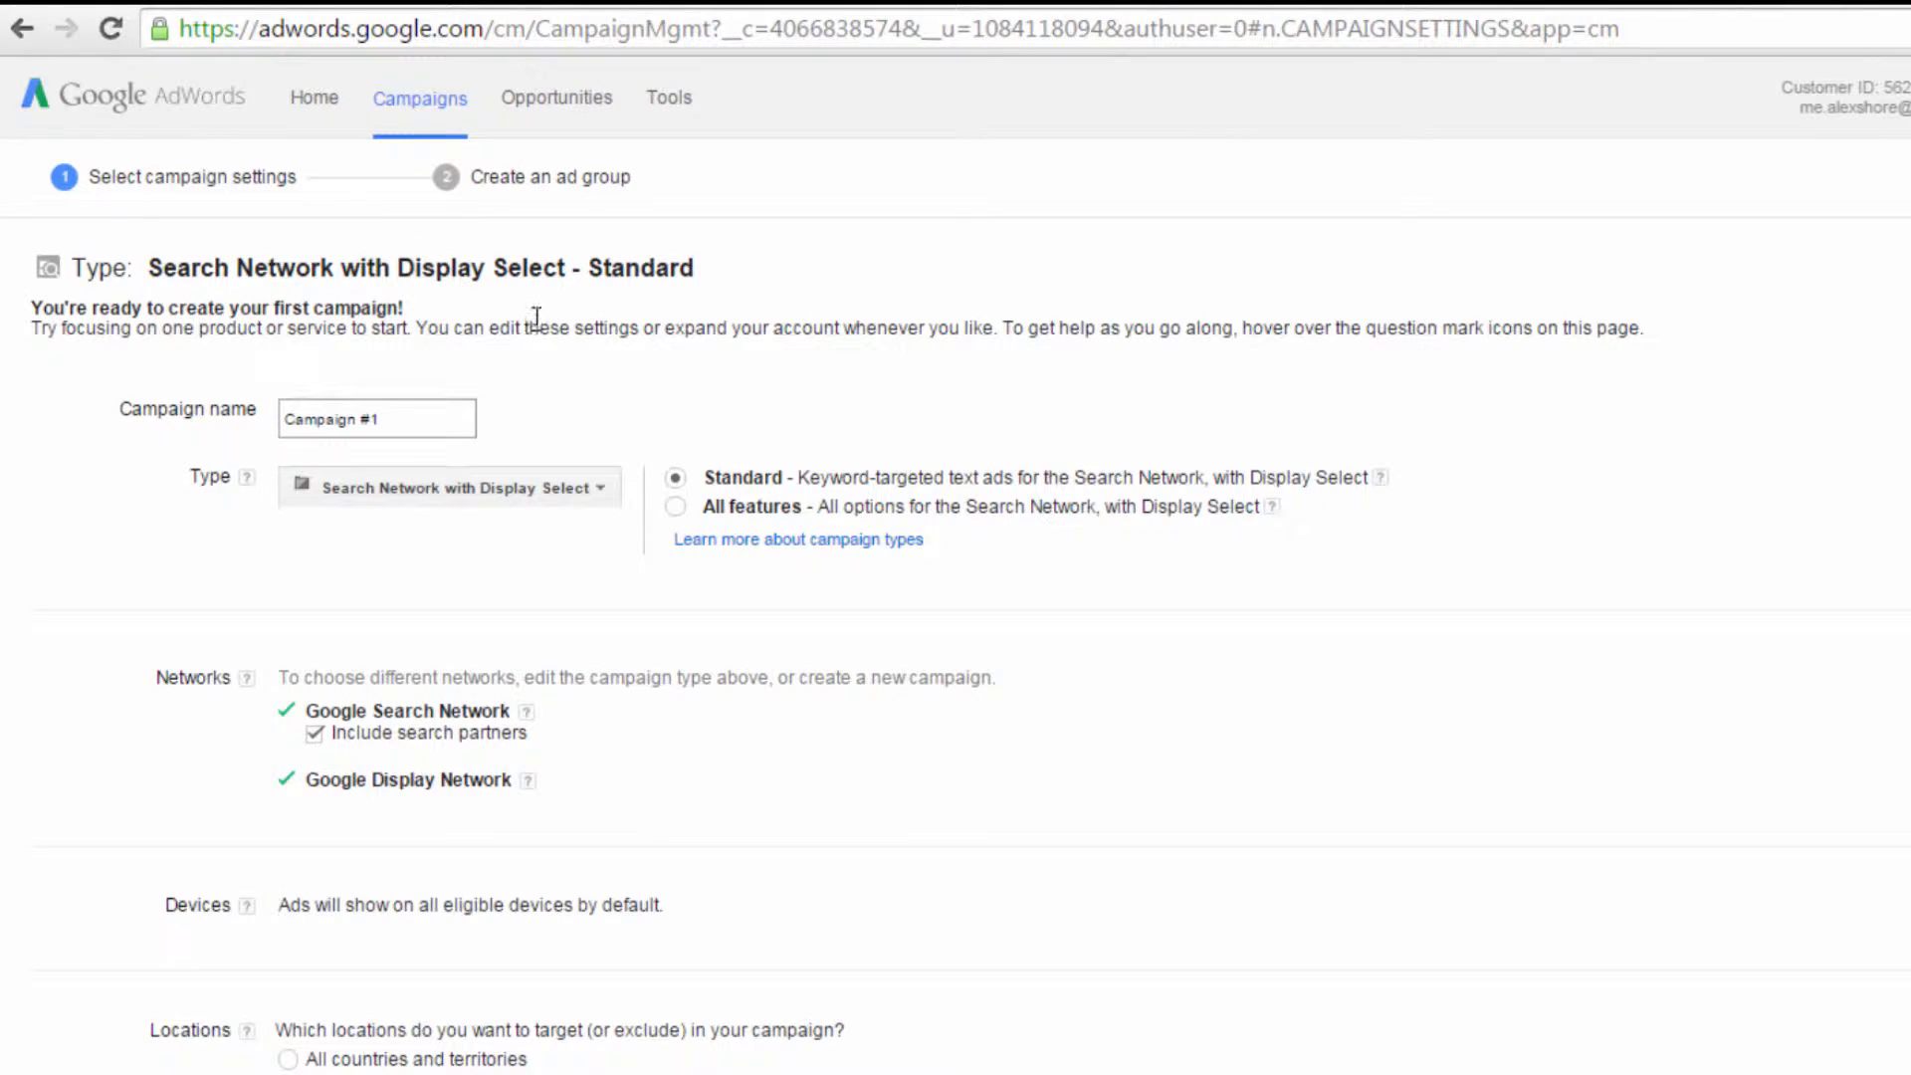
left_click(573, 486)
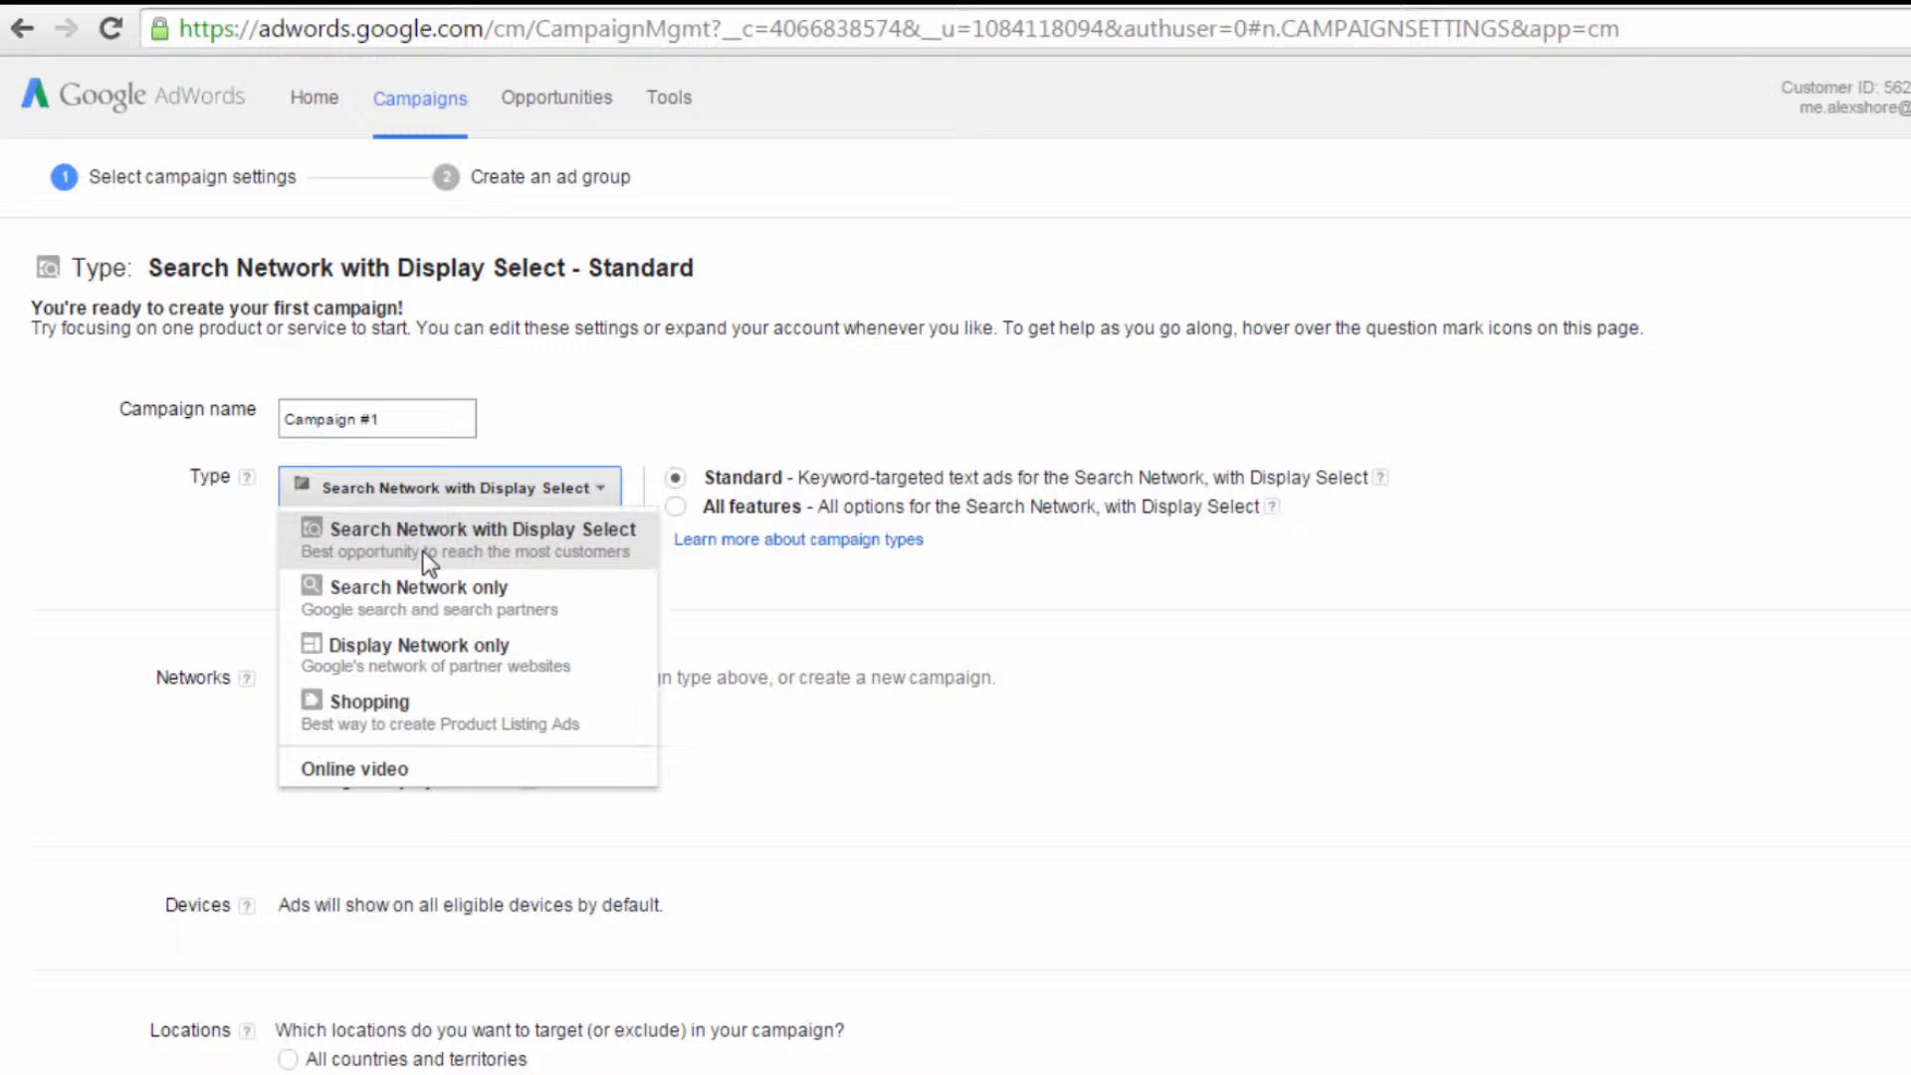
left_click(395, 770)
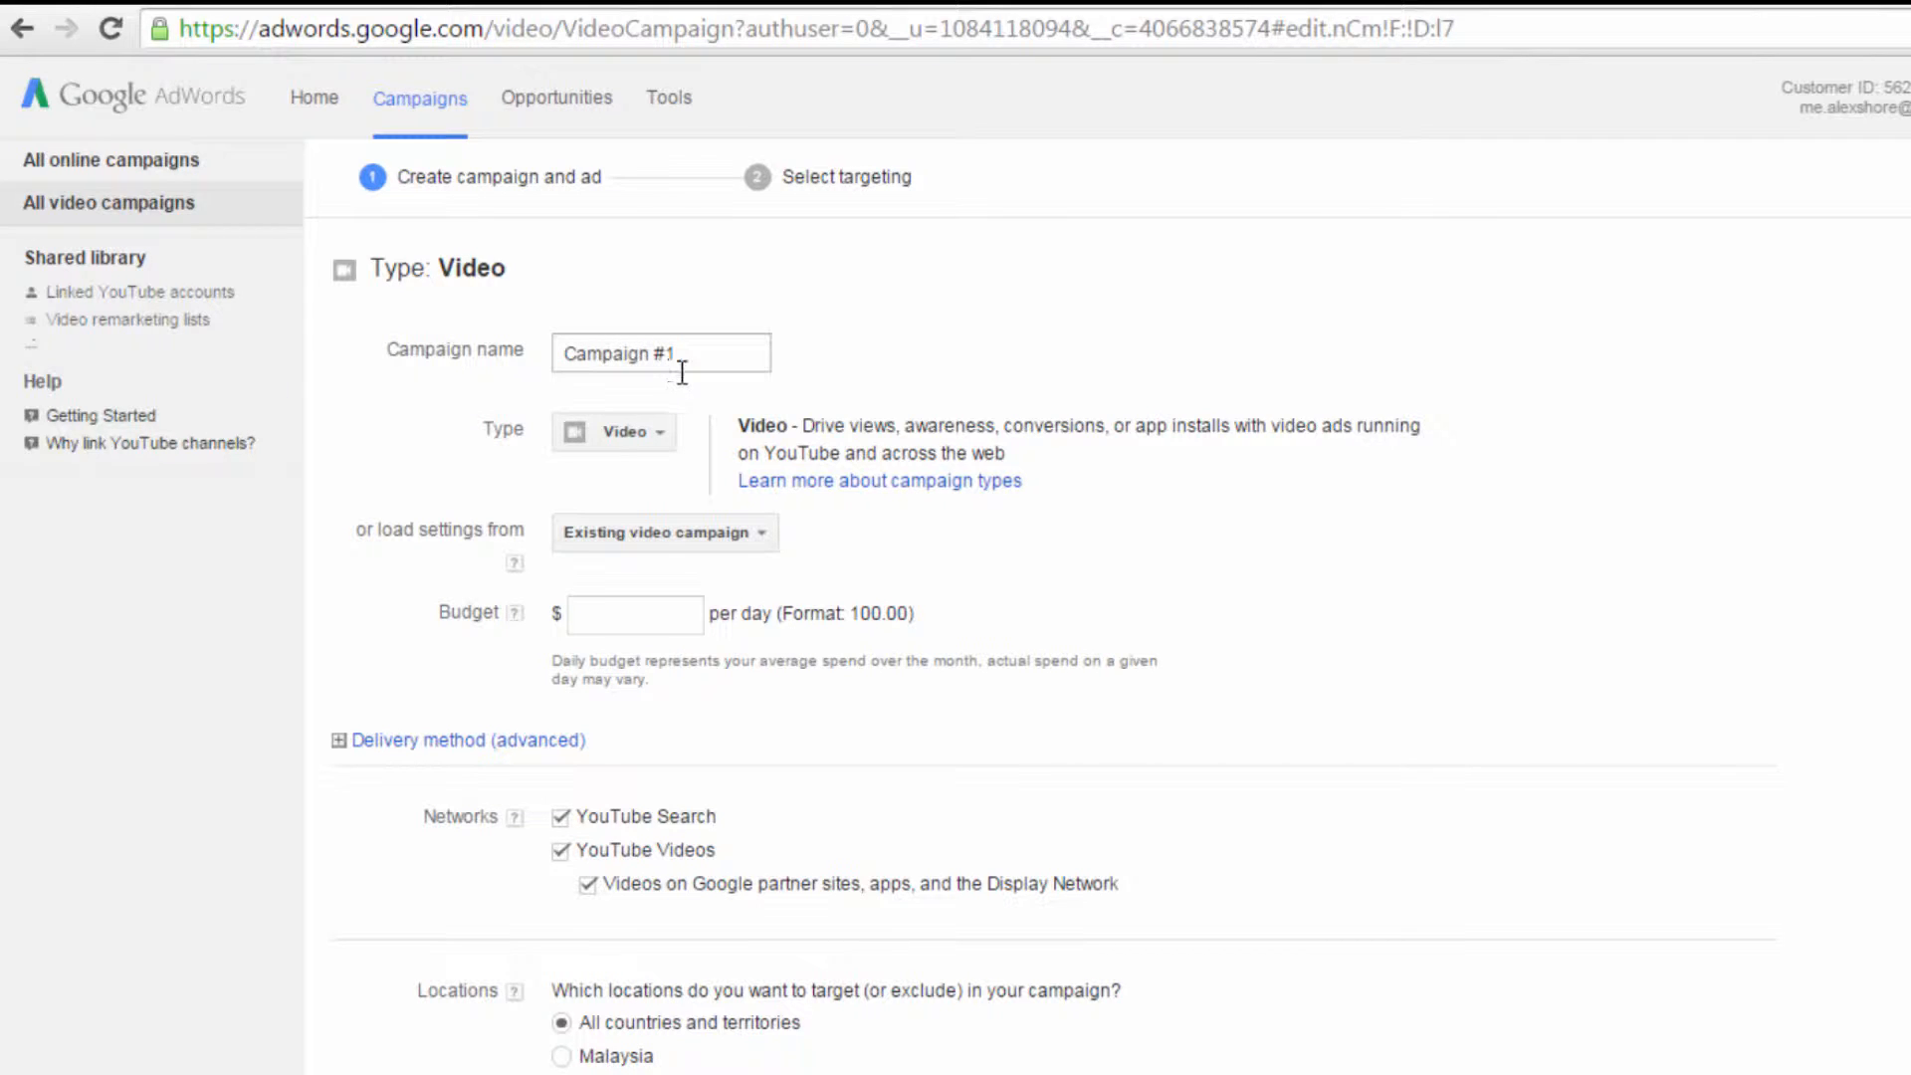
Step: Replace the default name of the video campaign with Webinars
left_click_drag(708, 358, 568, 392)
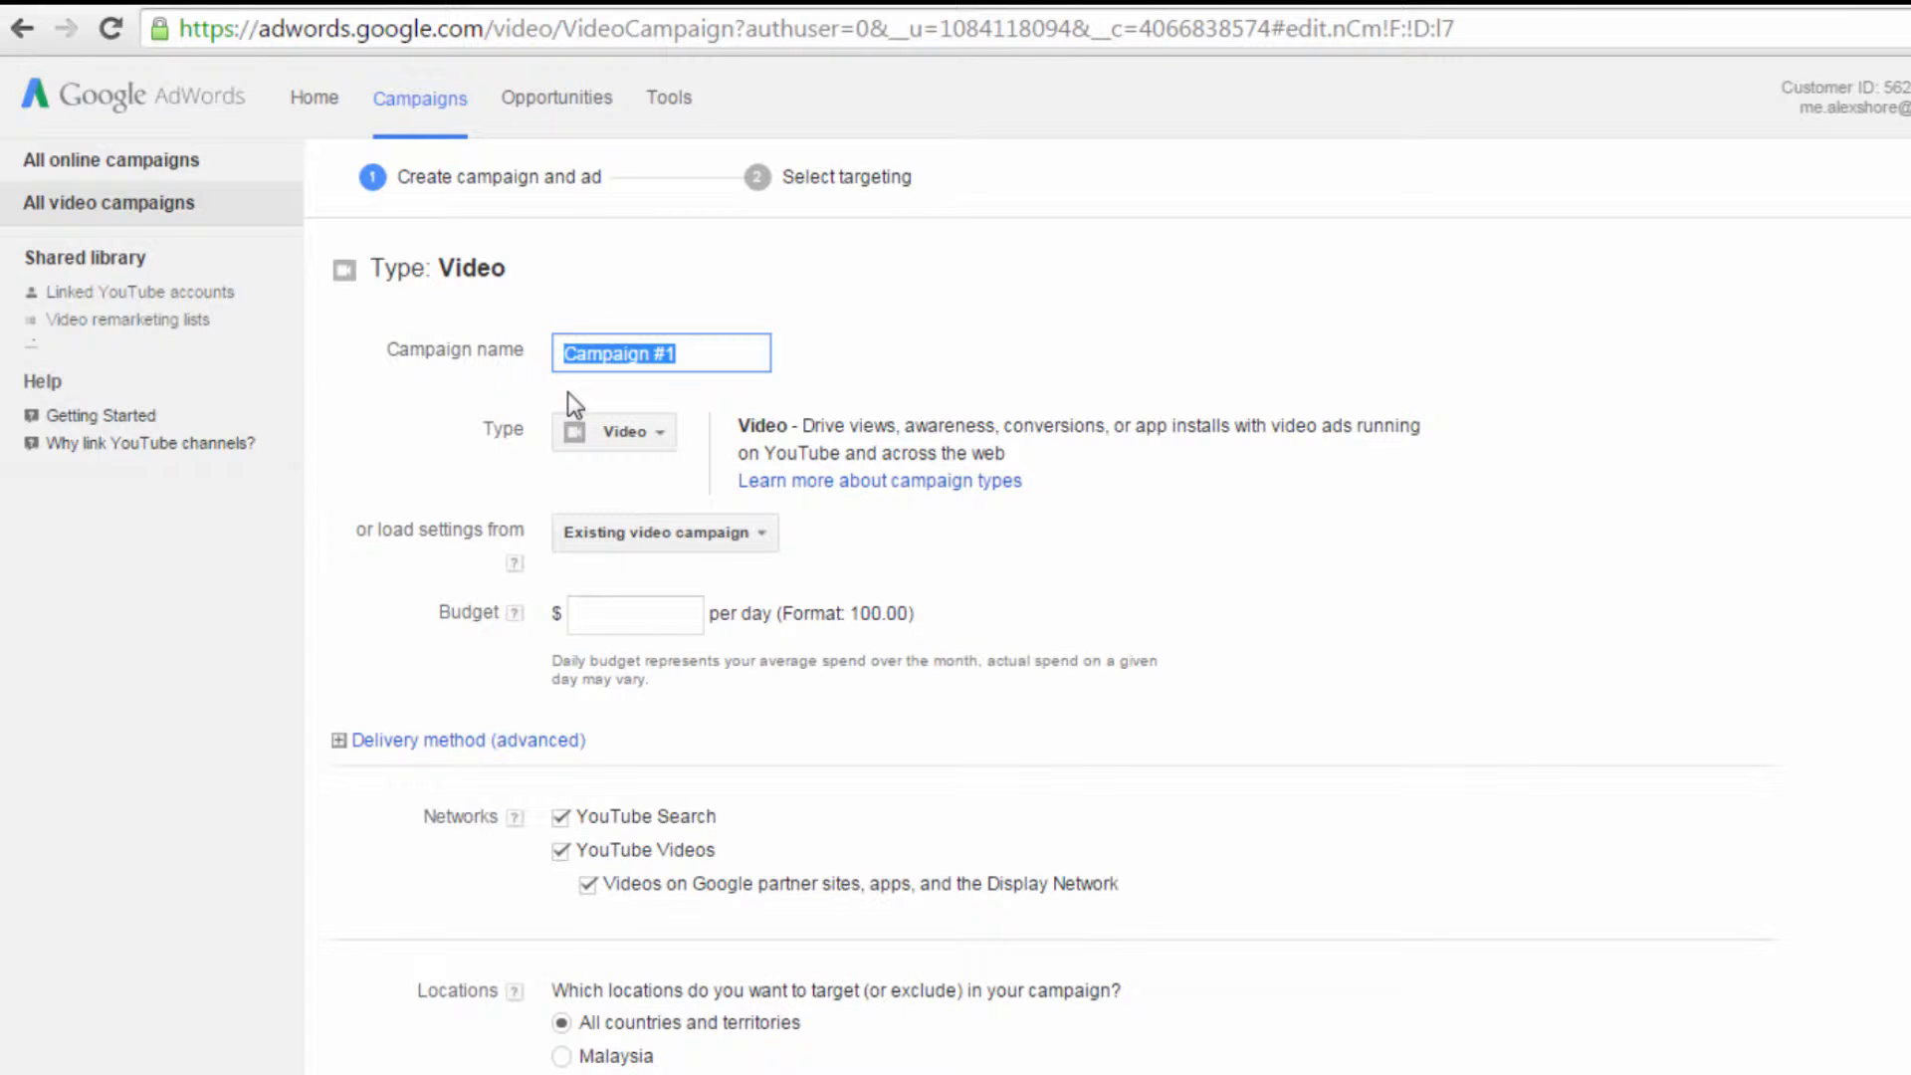
left_click(688, 354)
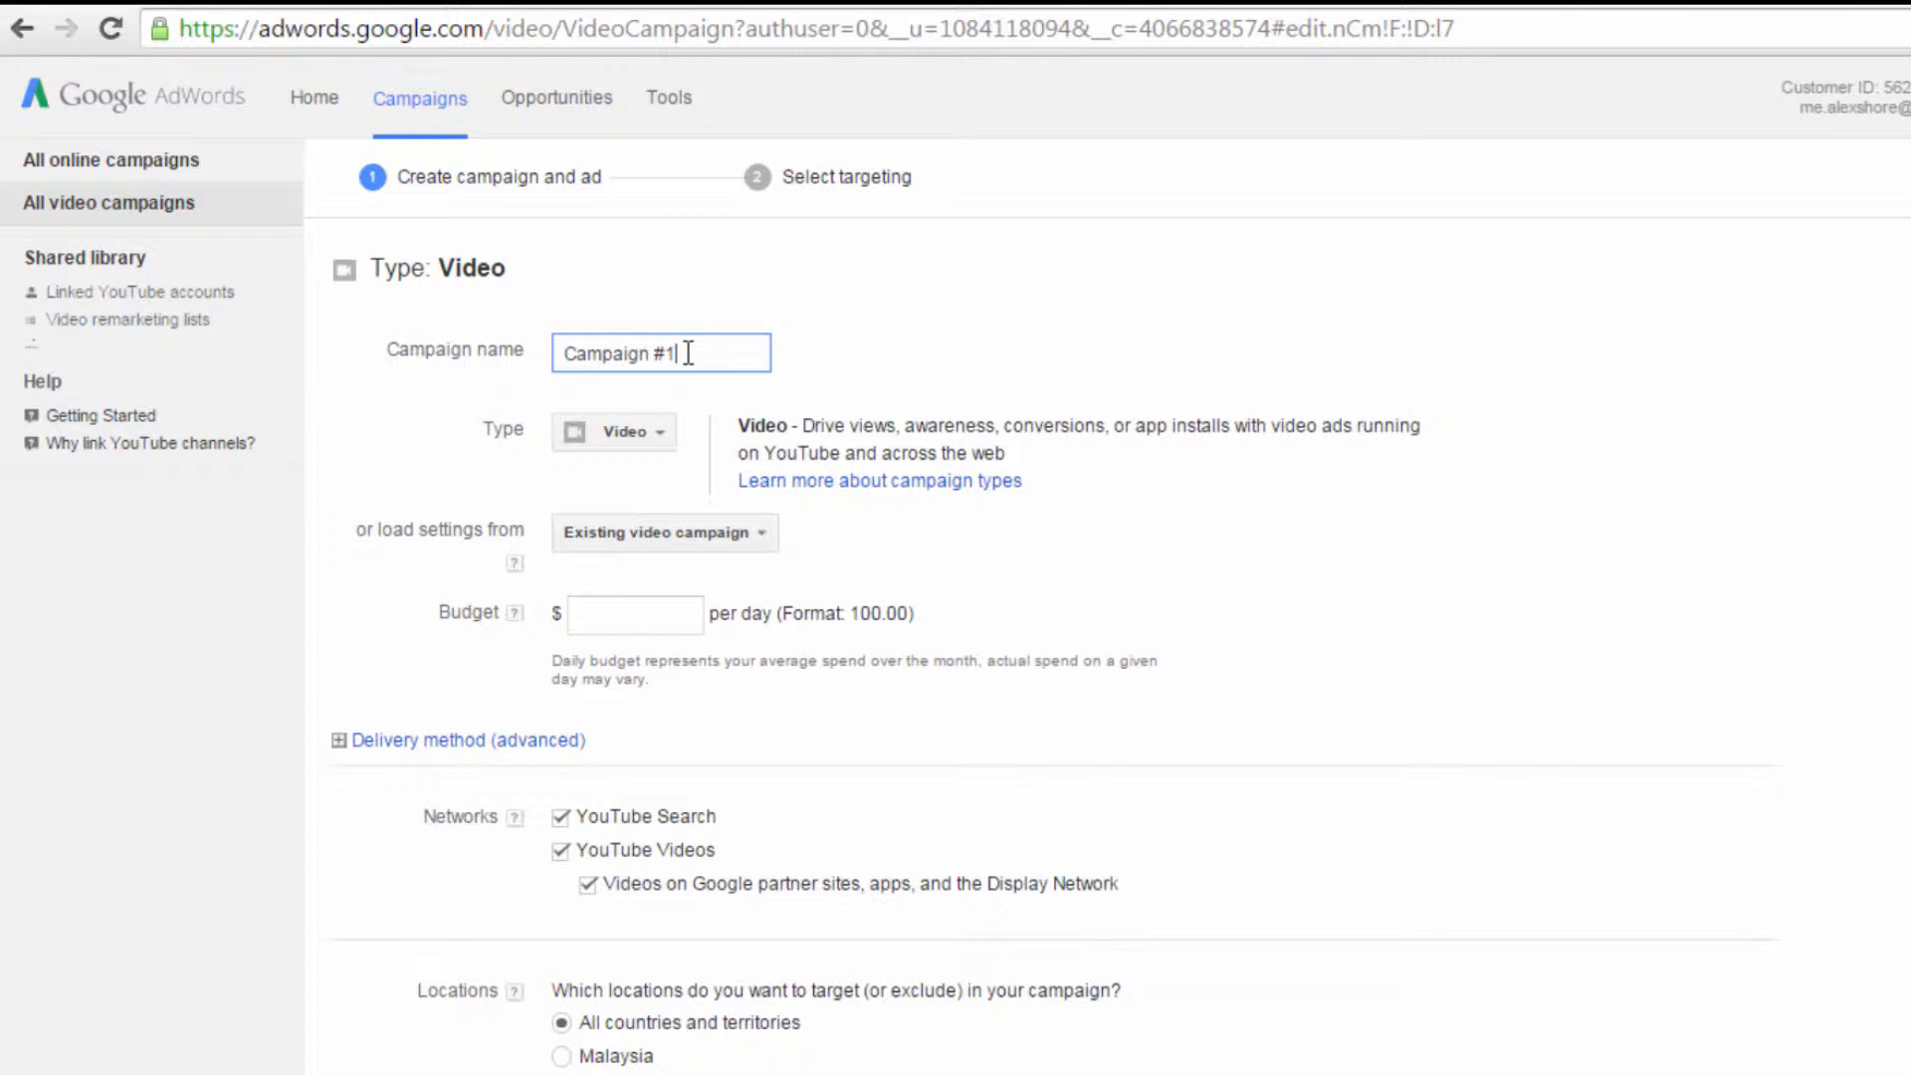
left_click_drag(687, 353, 454, 351)
type("Webinars")
Step: Set the campaign's daily budget to $5.00
left_click(616, 619)
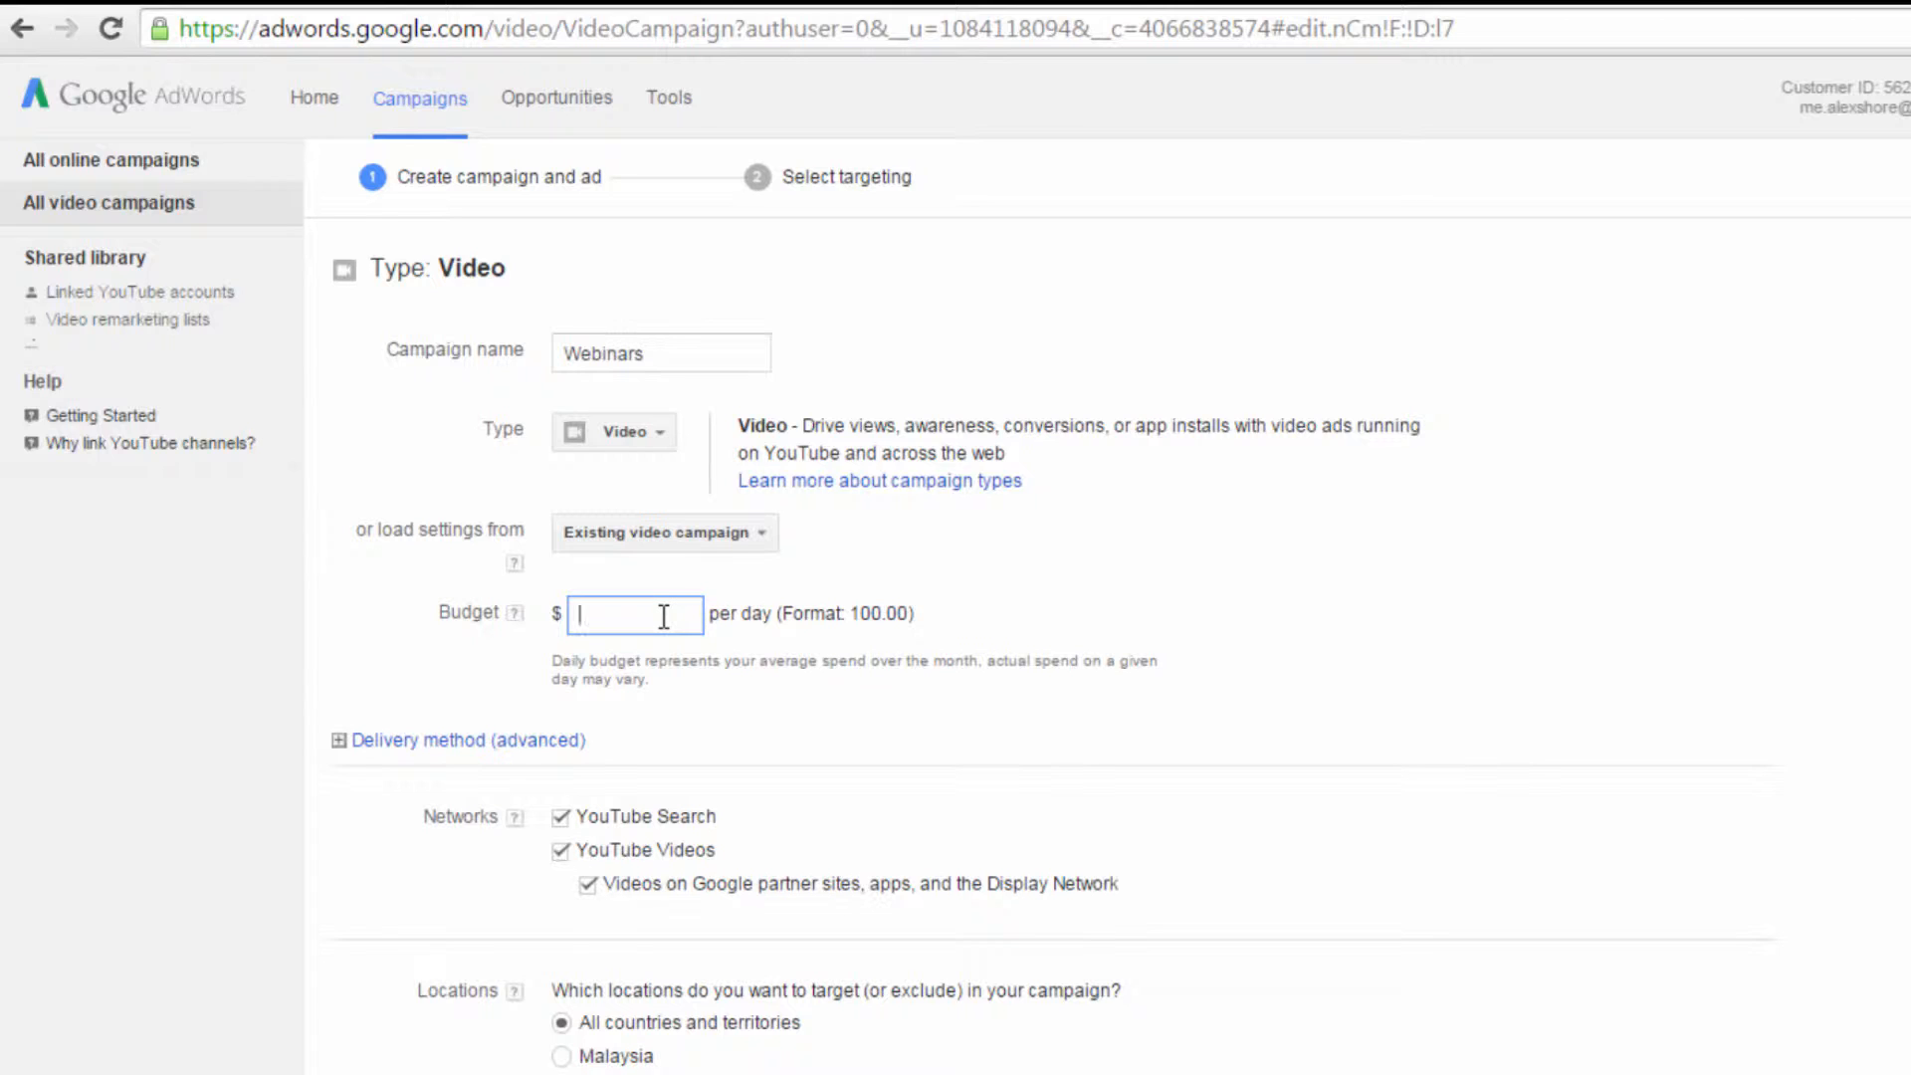
type("5.00")
left_click(741, 677)
scroll(659, 647, "down", 2)
left_click(513, 664)
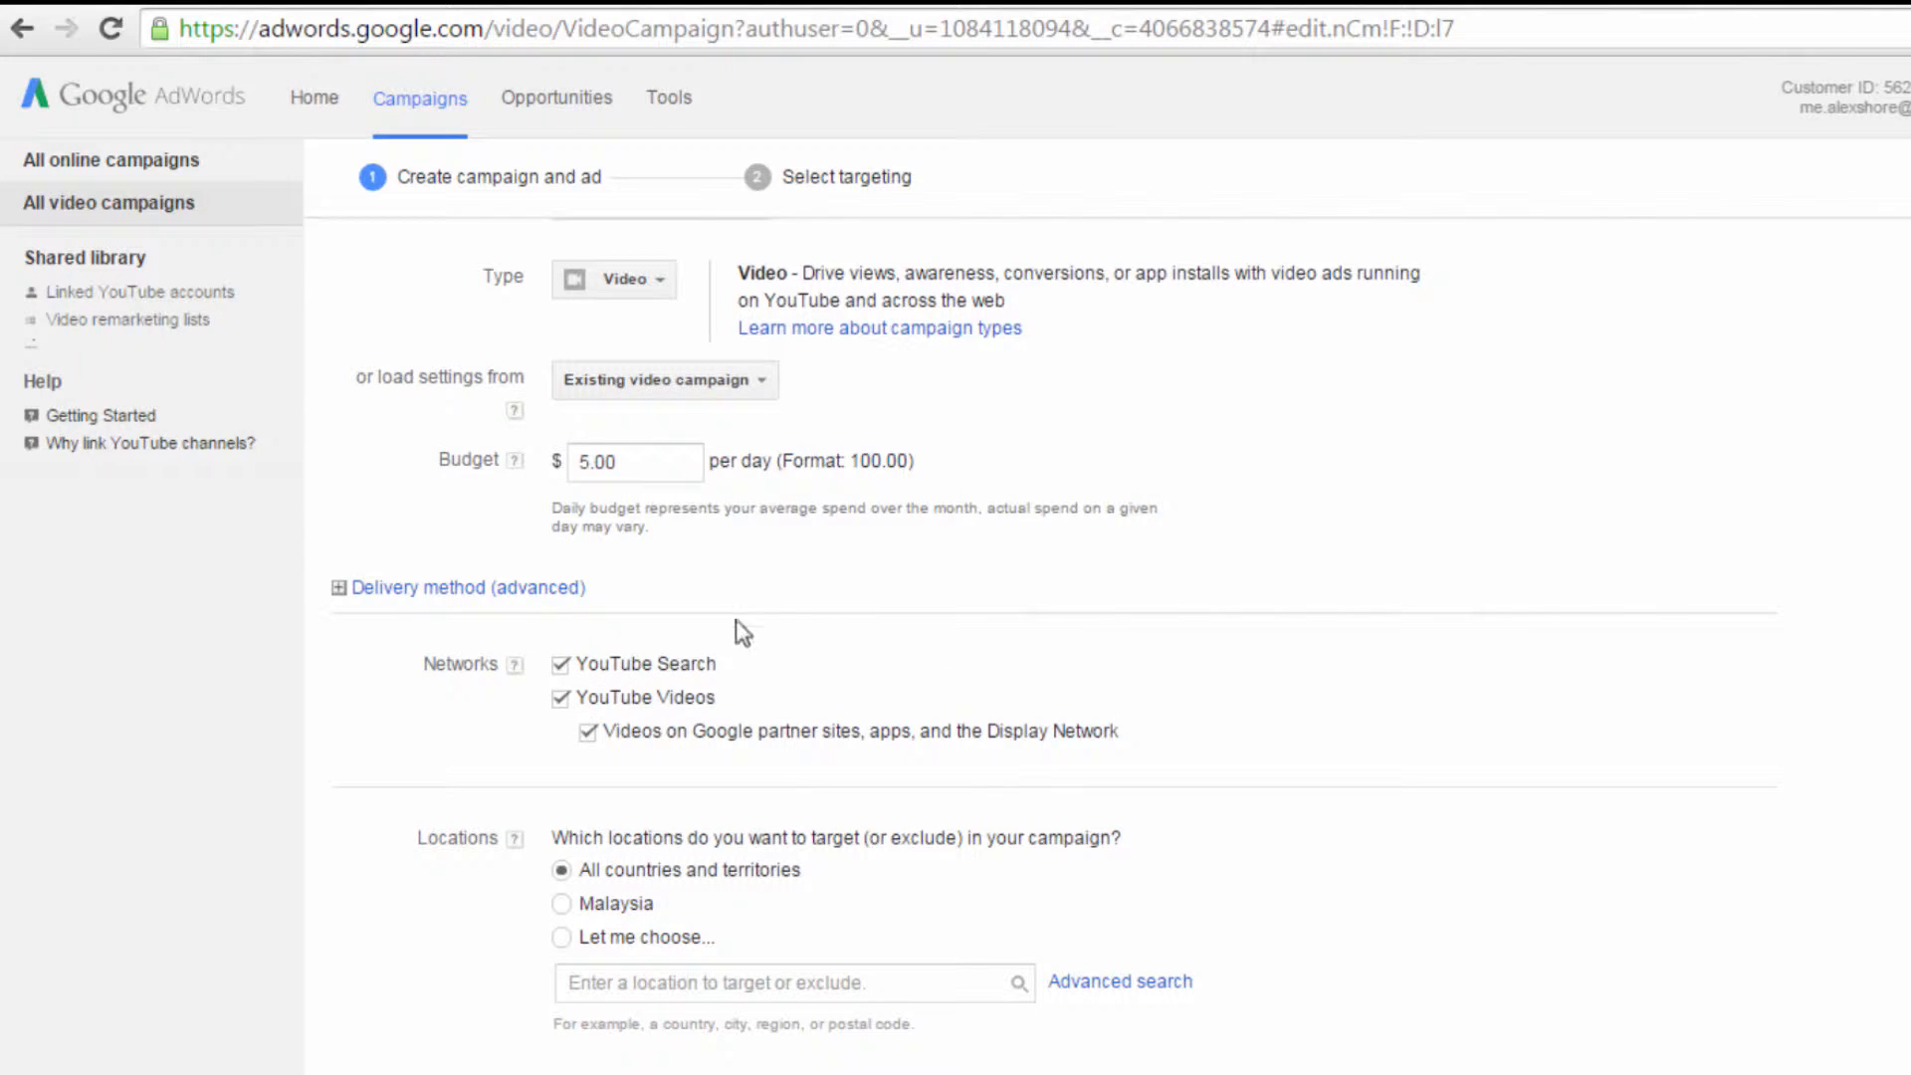
Step: Switch the campaign to self-chosen locations and add the United States as a targeted country
scroll(900, 701, "down", 2)
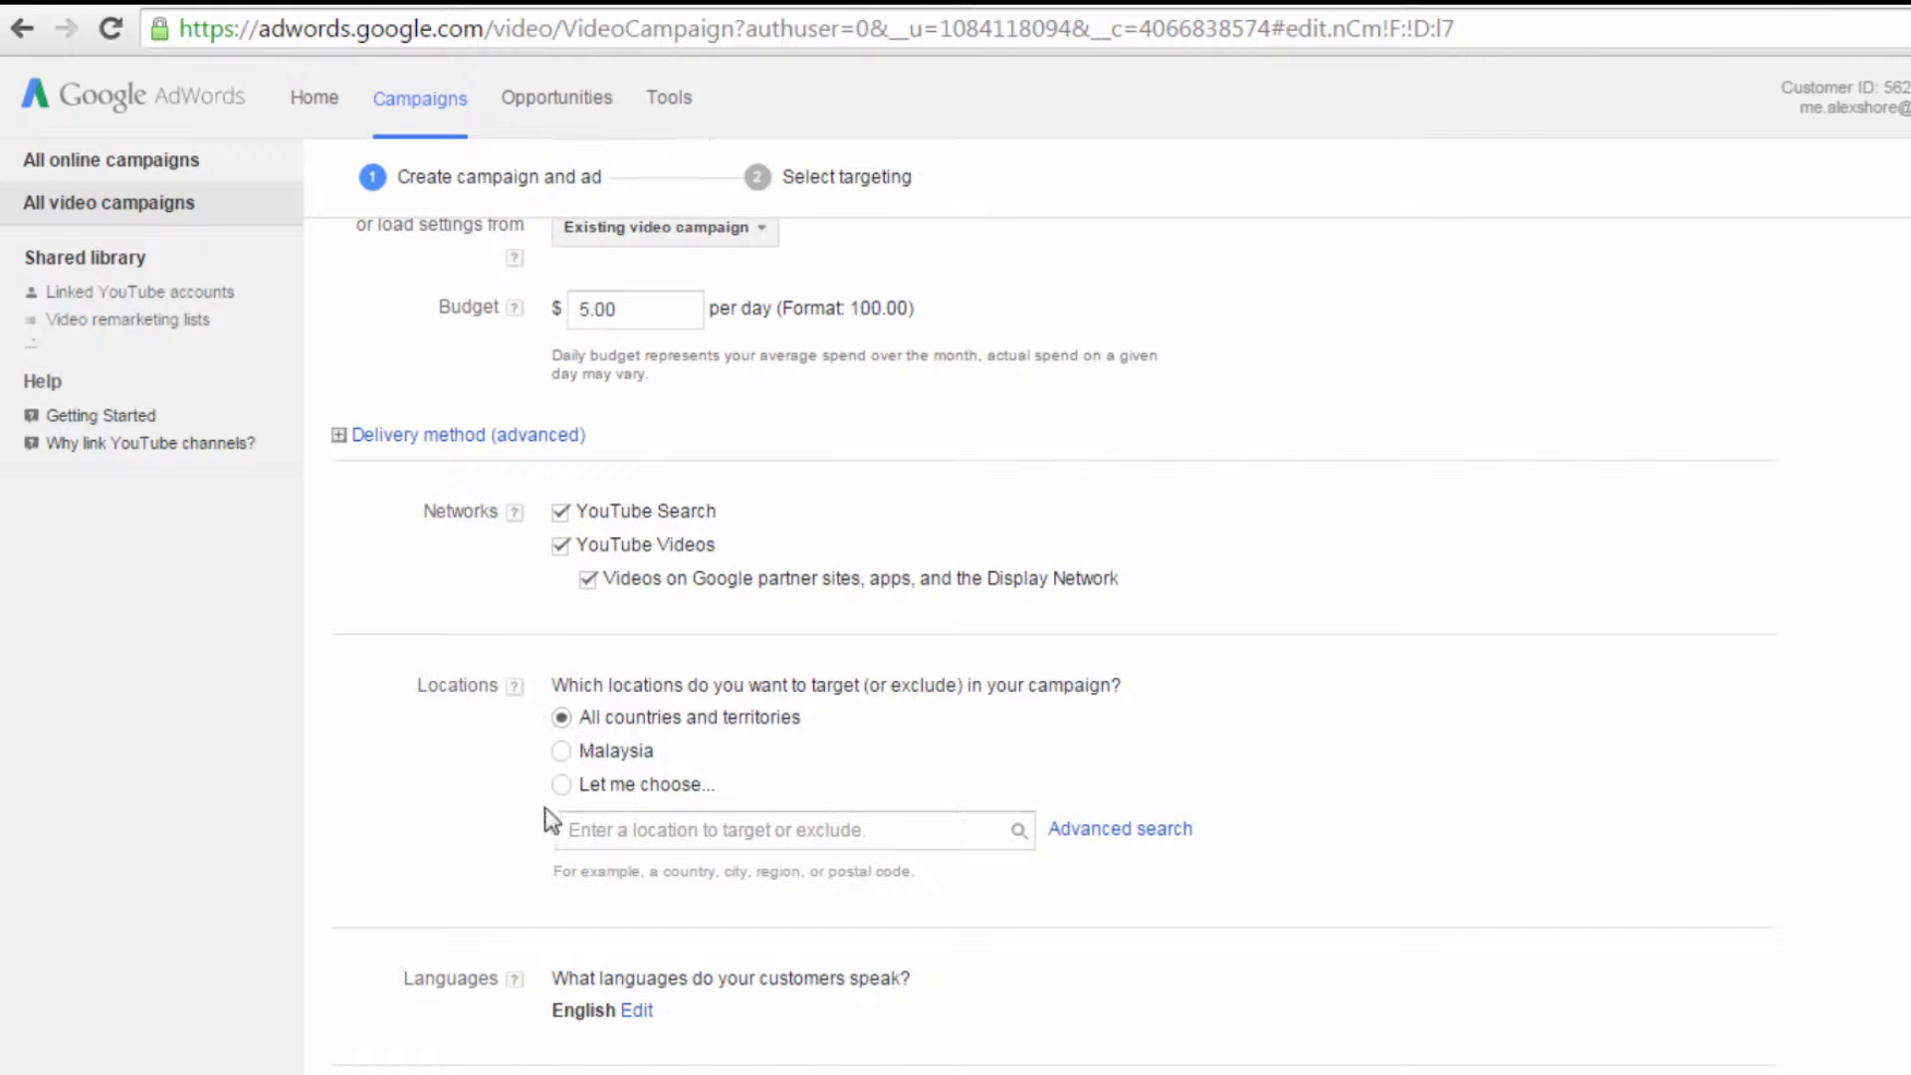
left_click(562, 785)
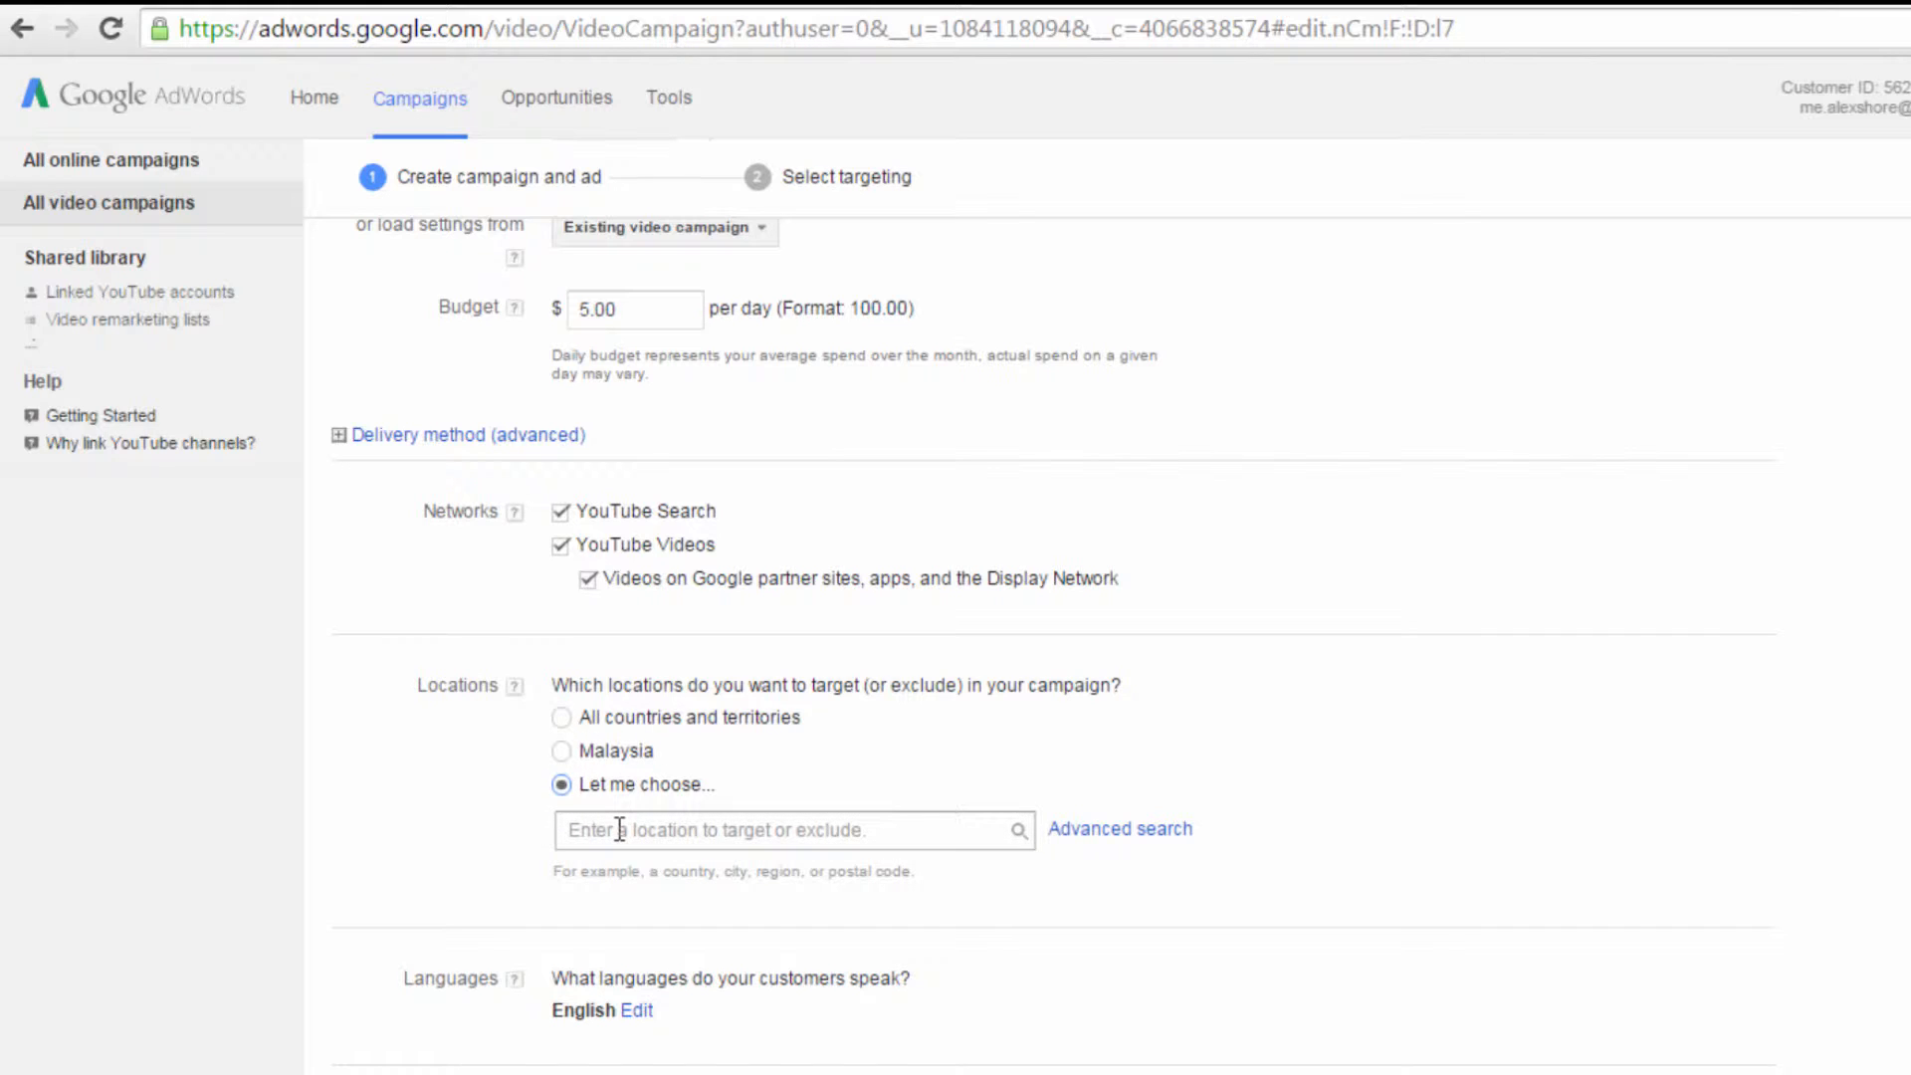
left_click(612, 827)
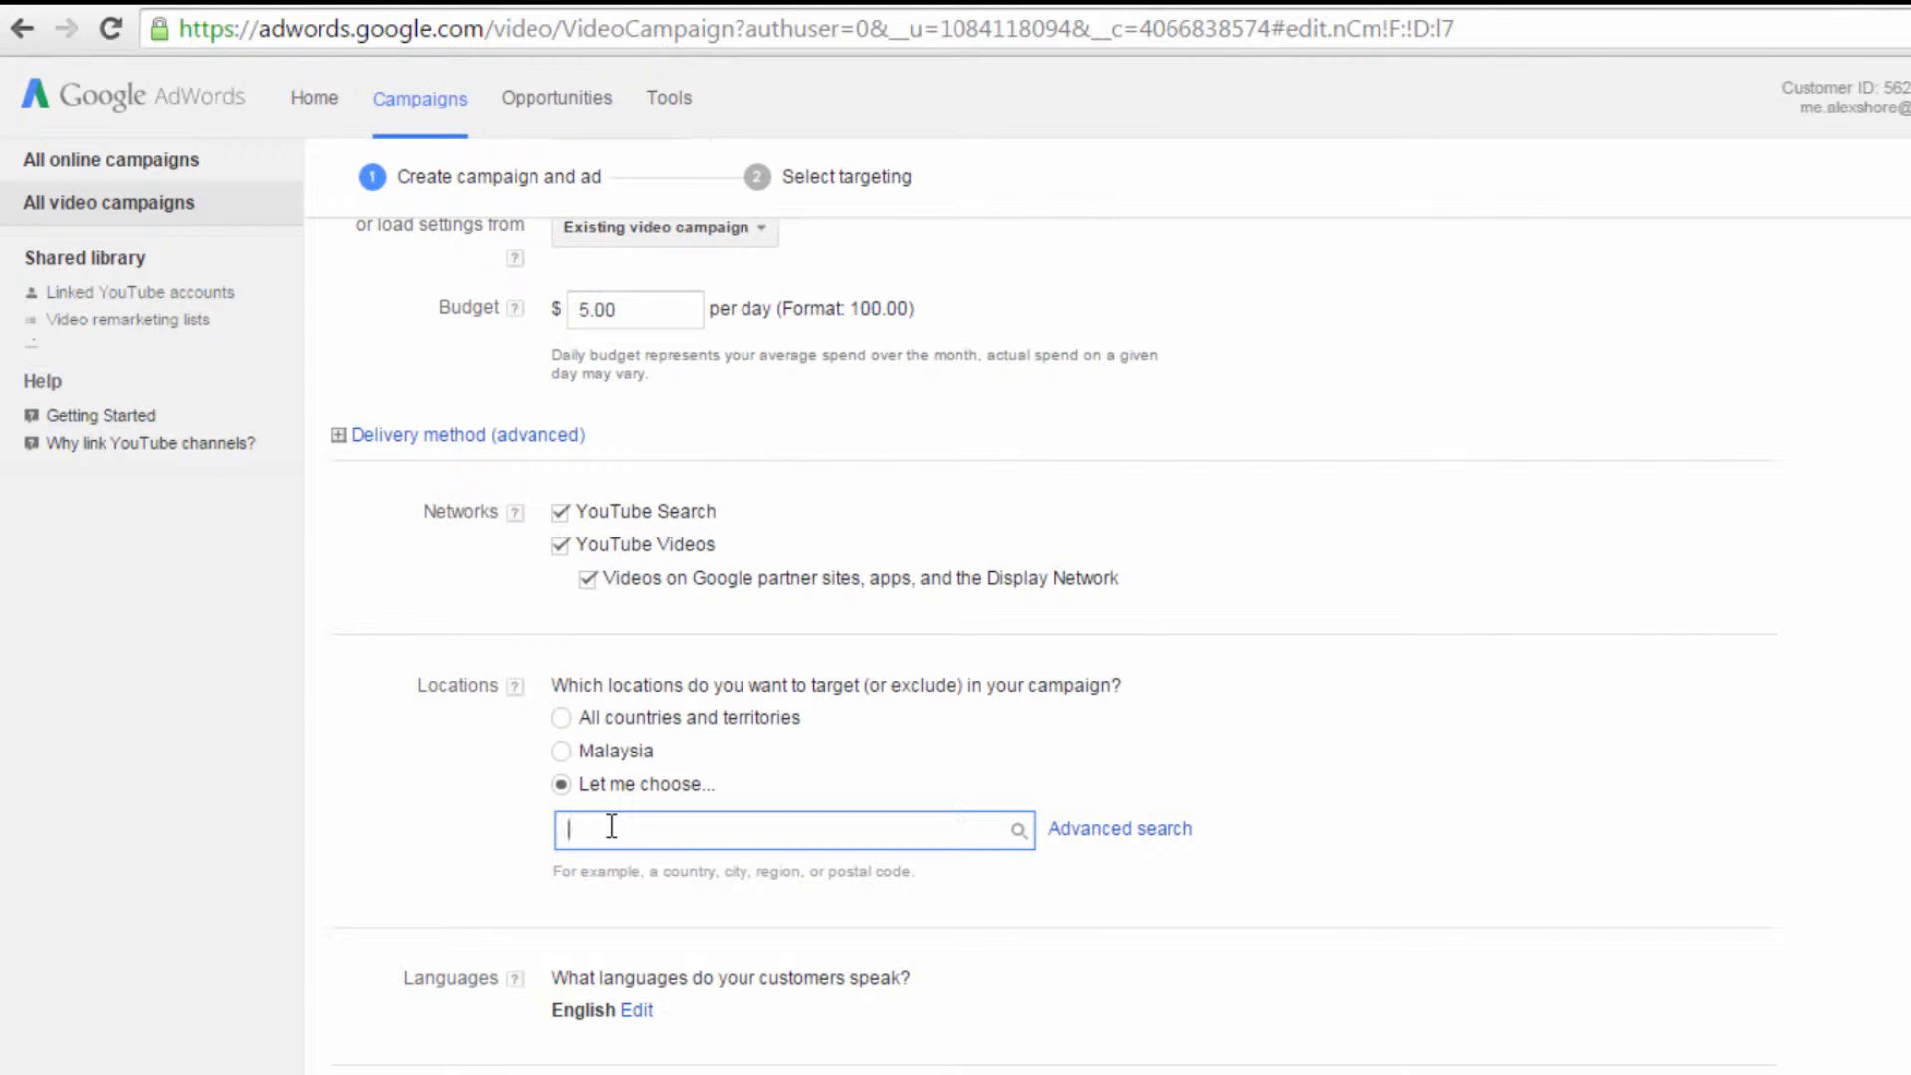
type("united")
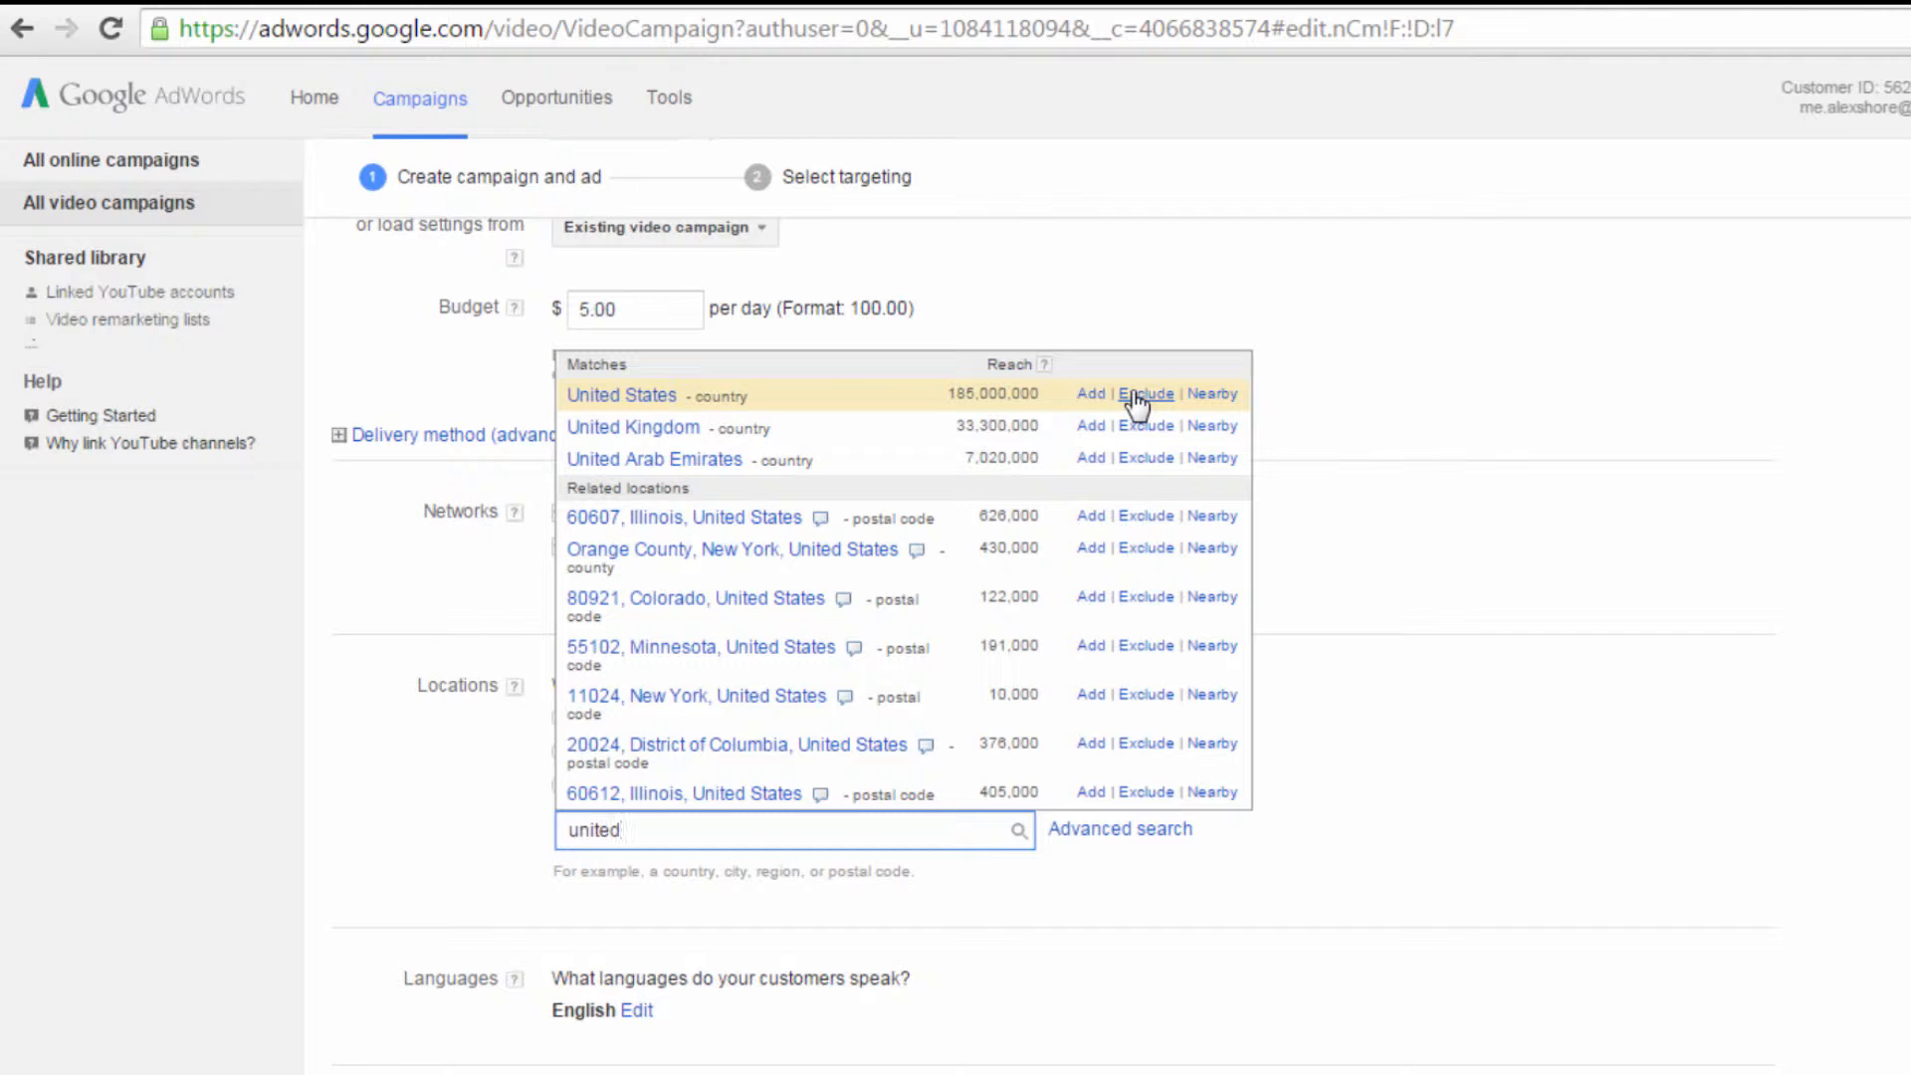
left_click(1093, 398)
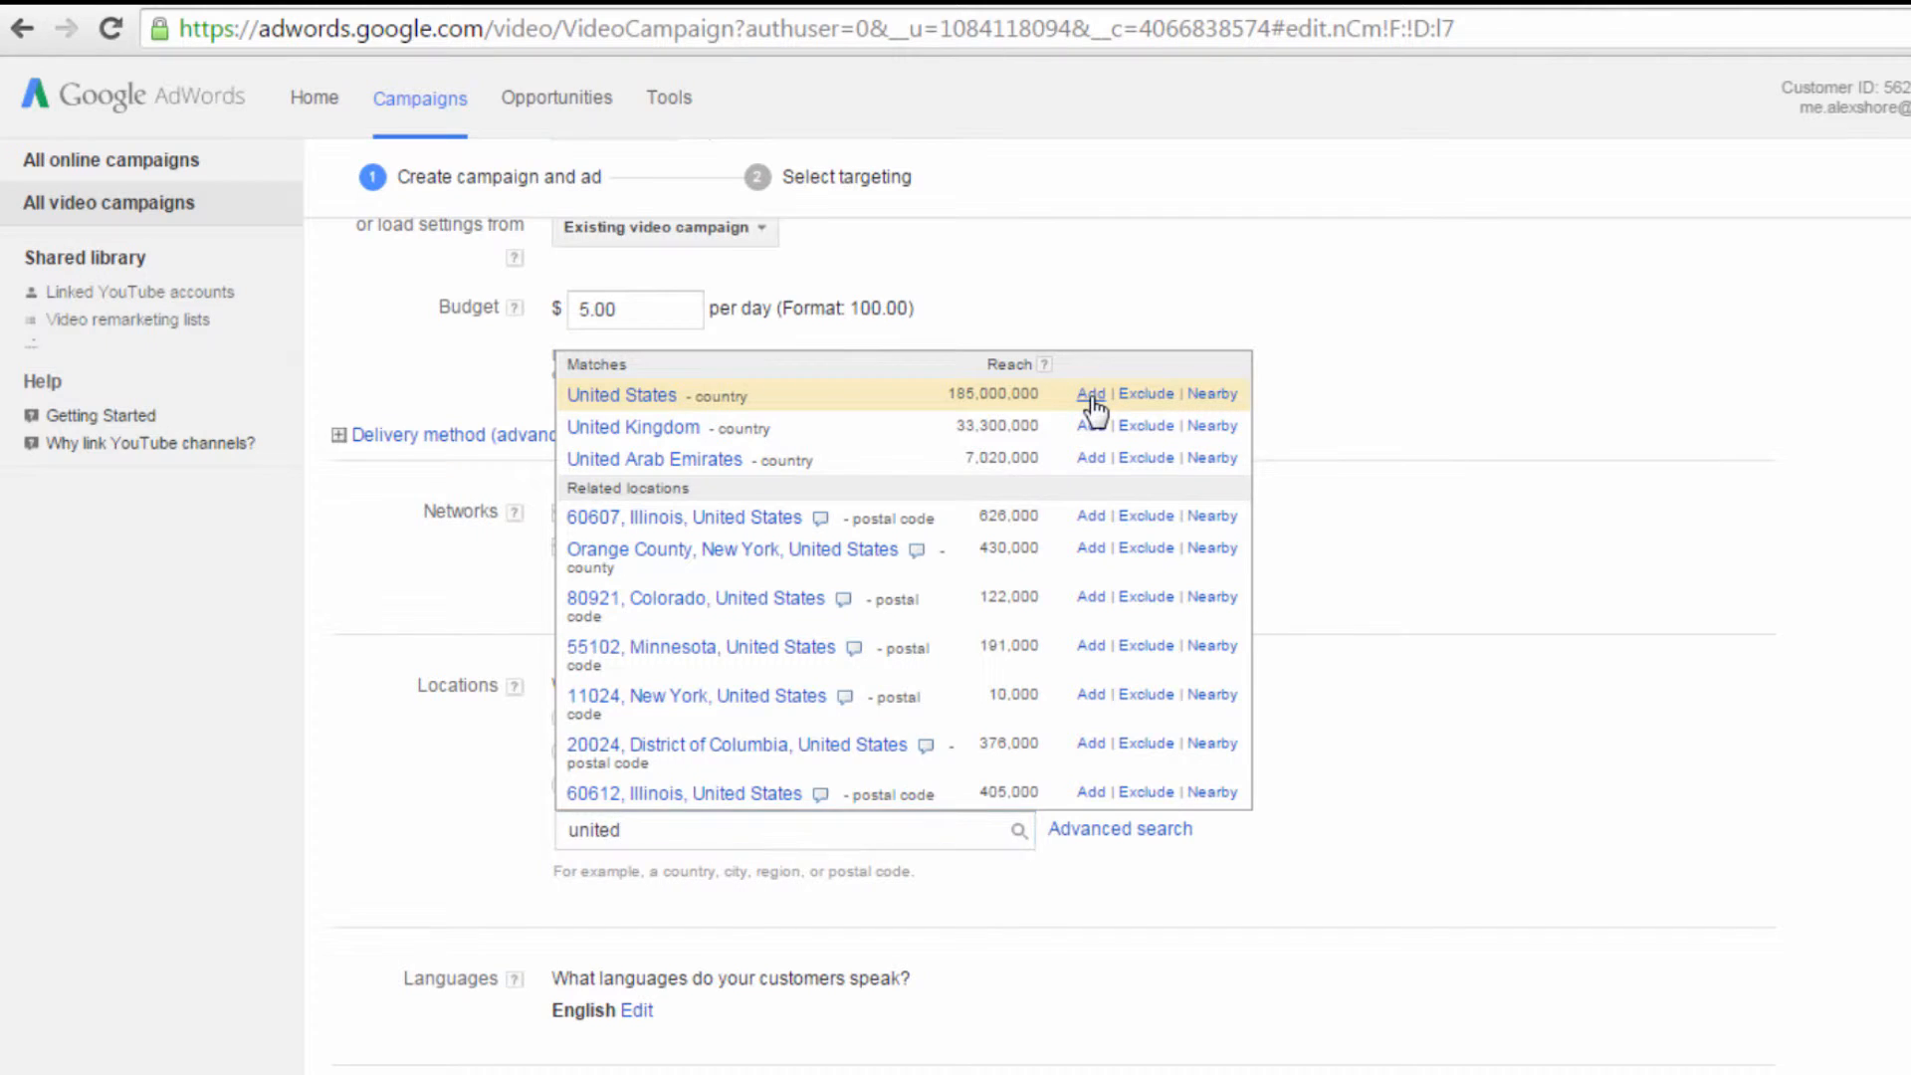
Step: Exclude the United Kingdom from the campaign's locations, and set the targeting back to all countries and territories
left_click(717, 903)
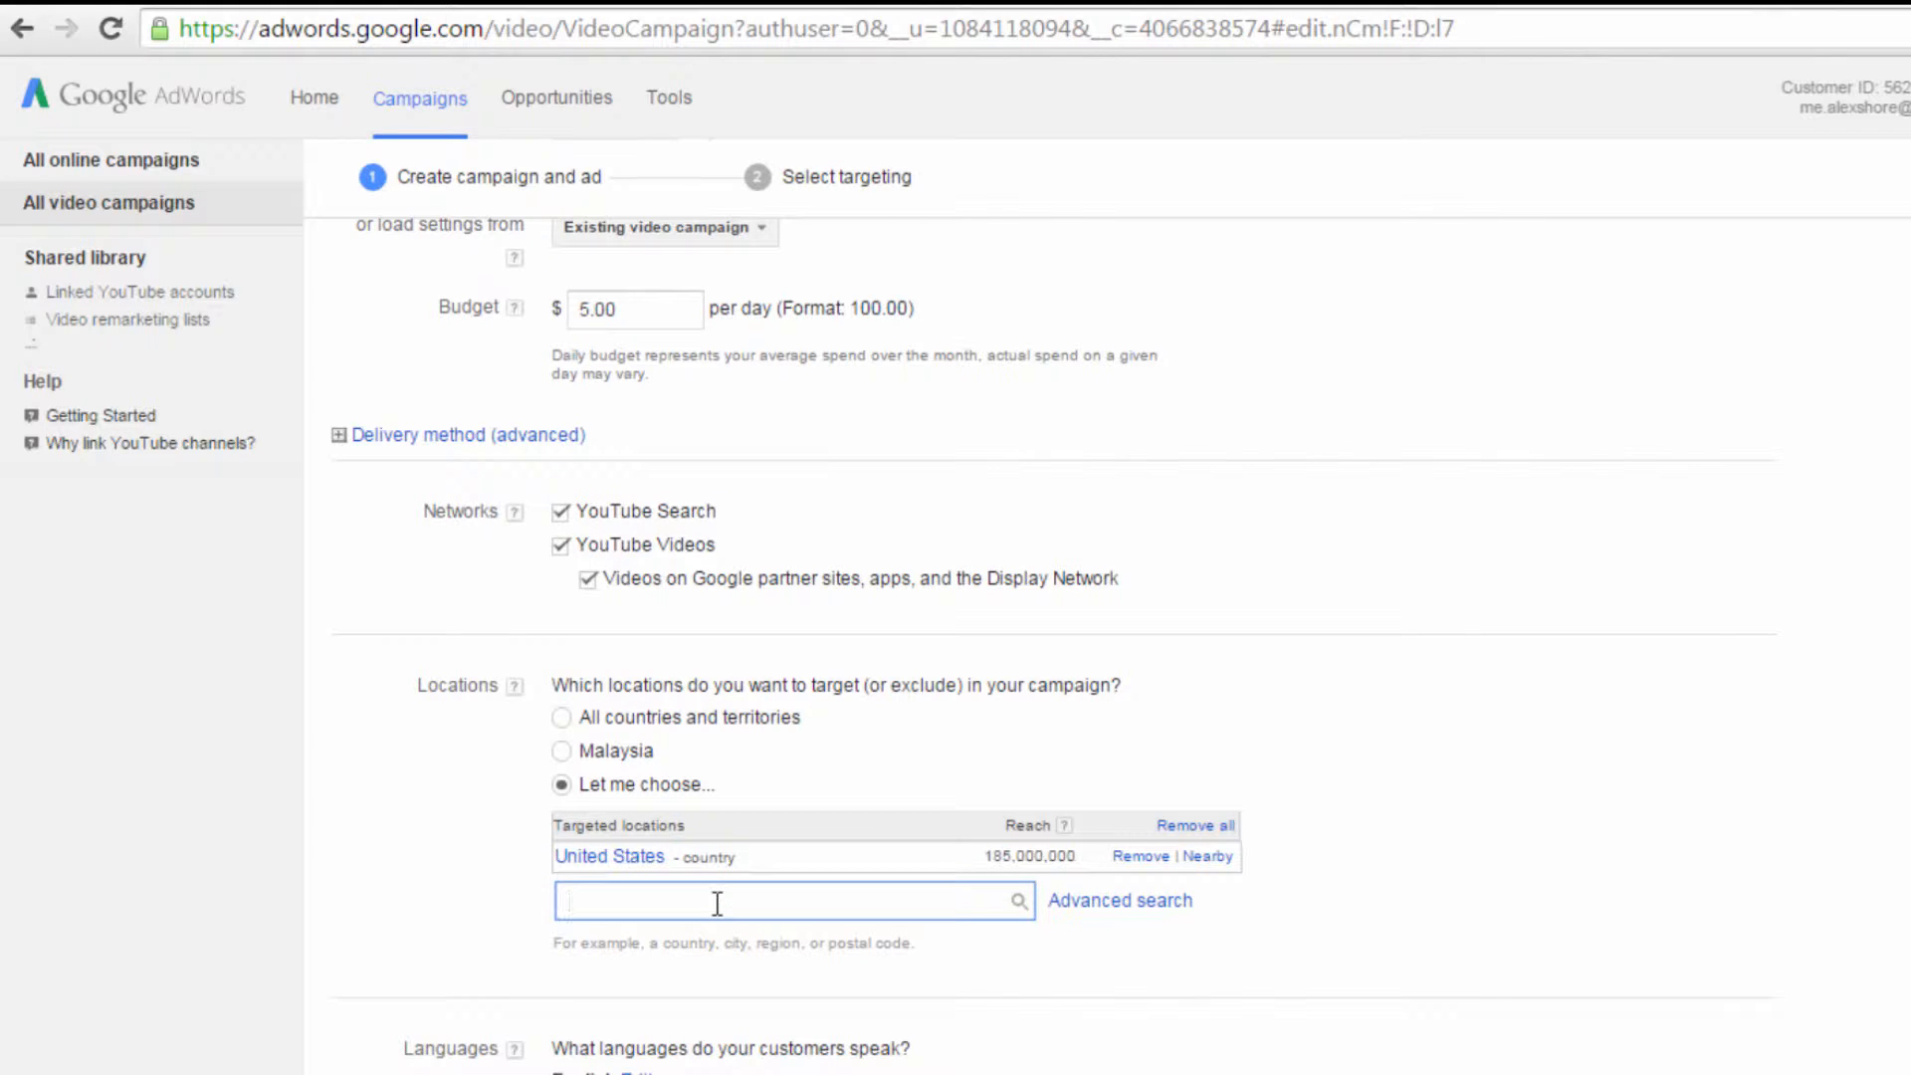
type("united")
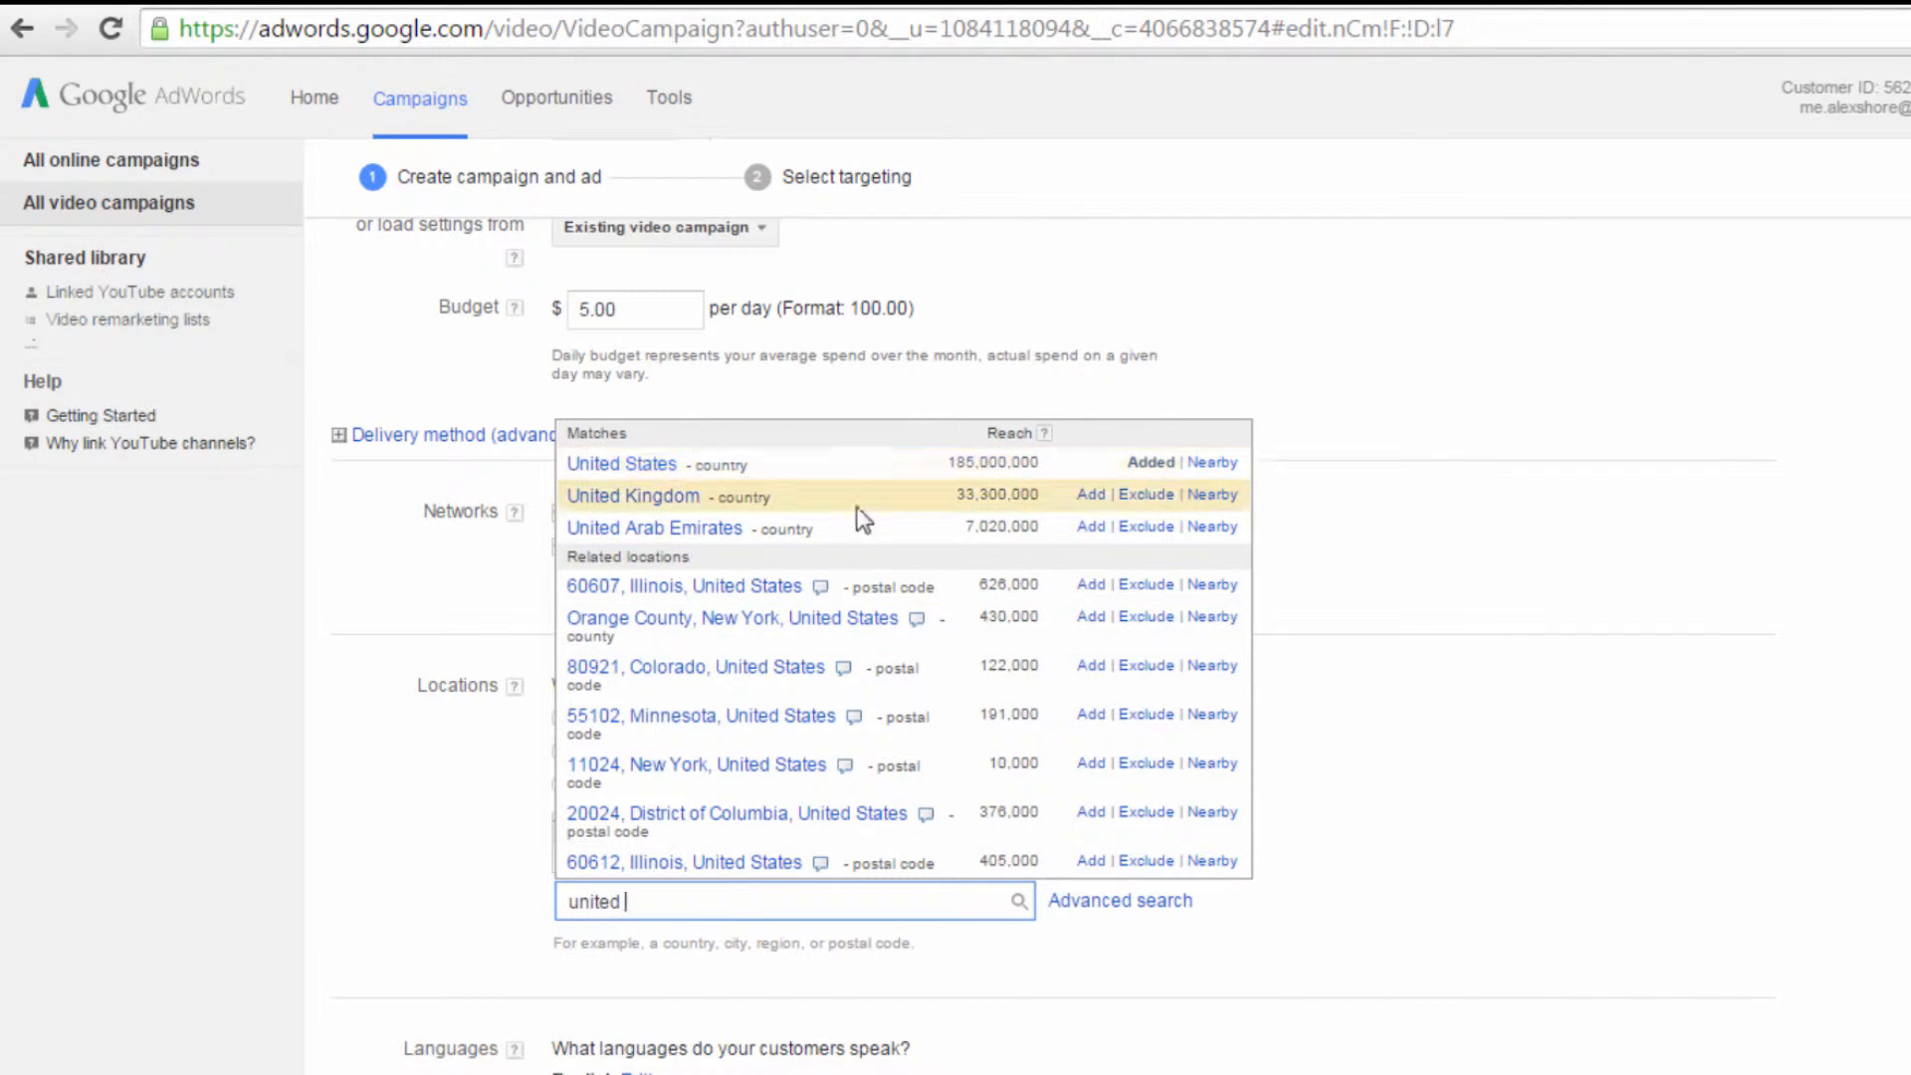
left_click(1135, 495)
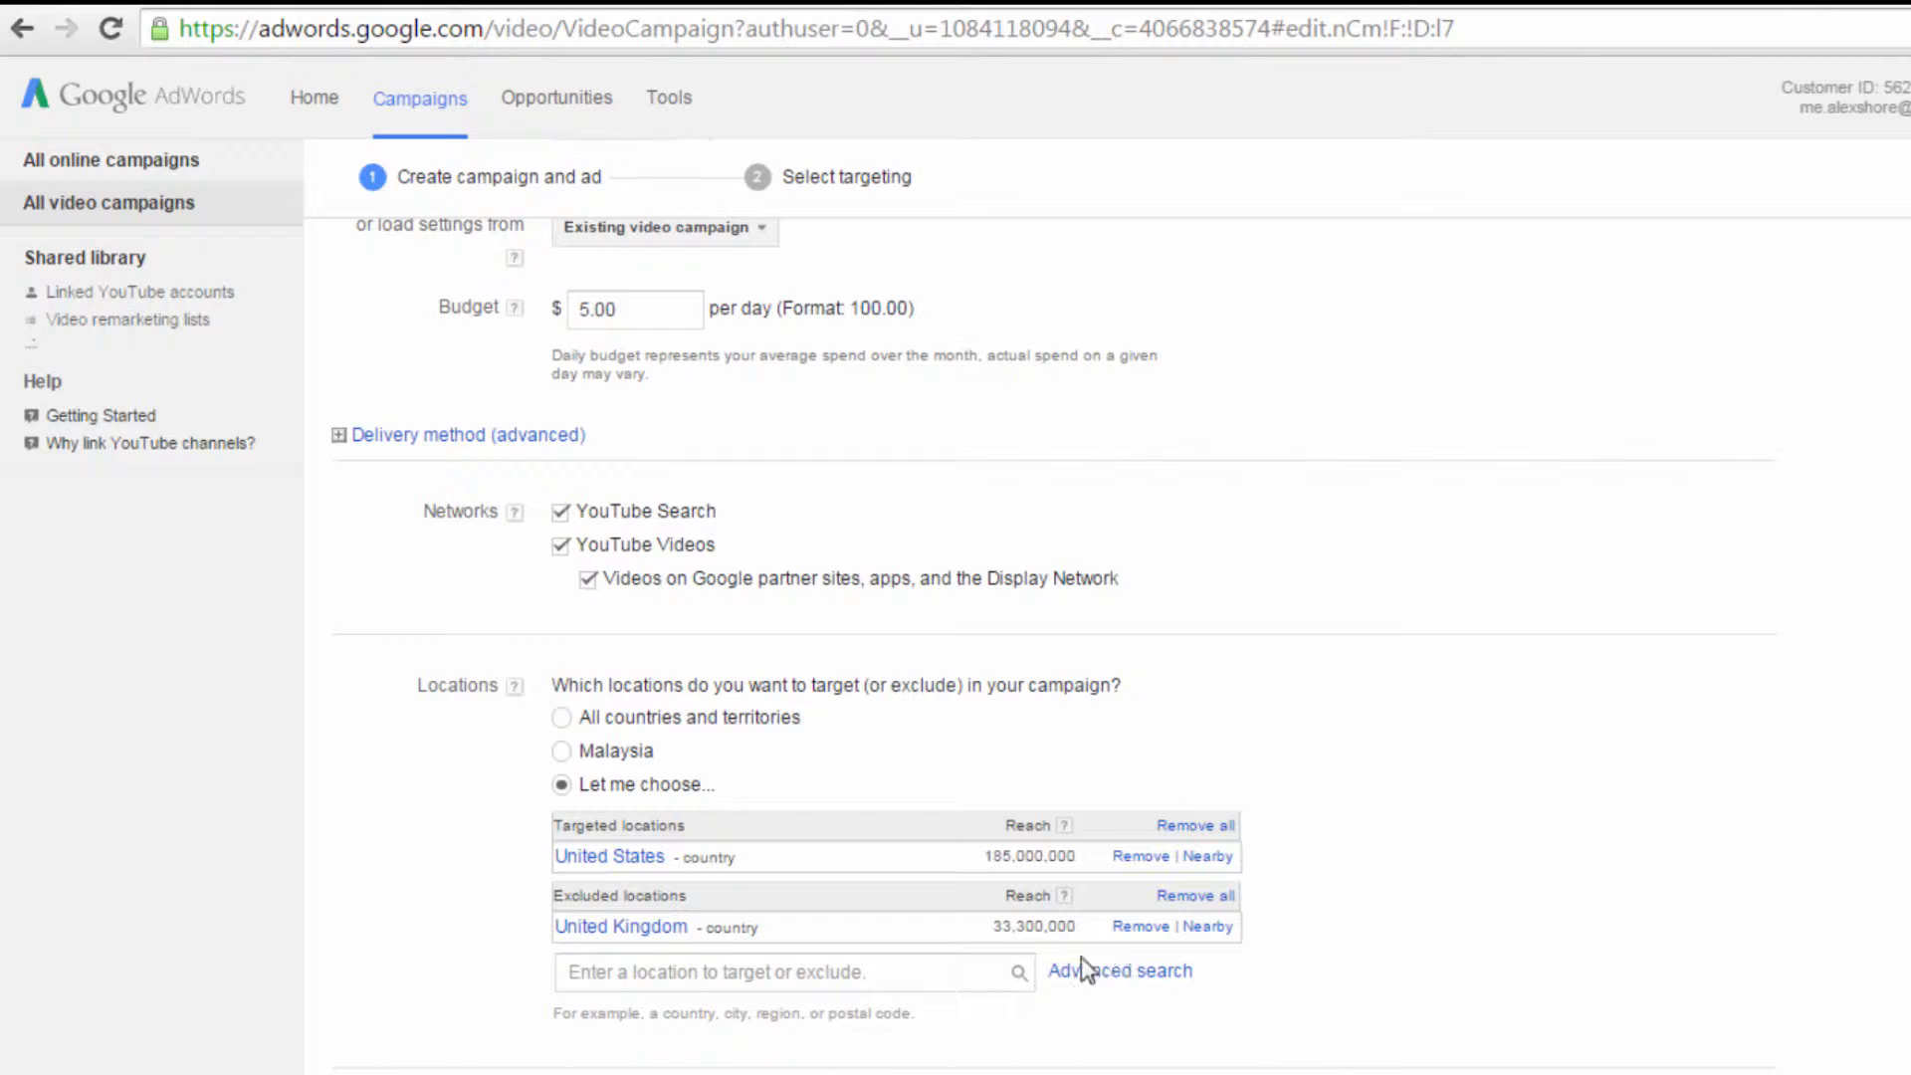
left_click(562, 718)
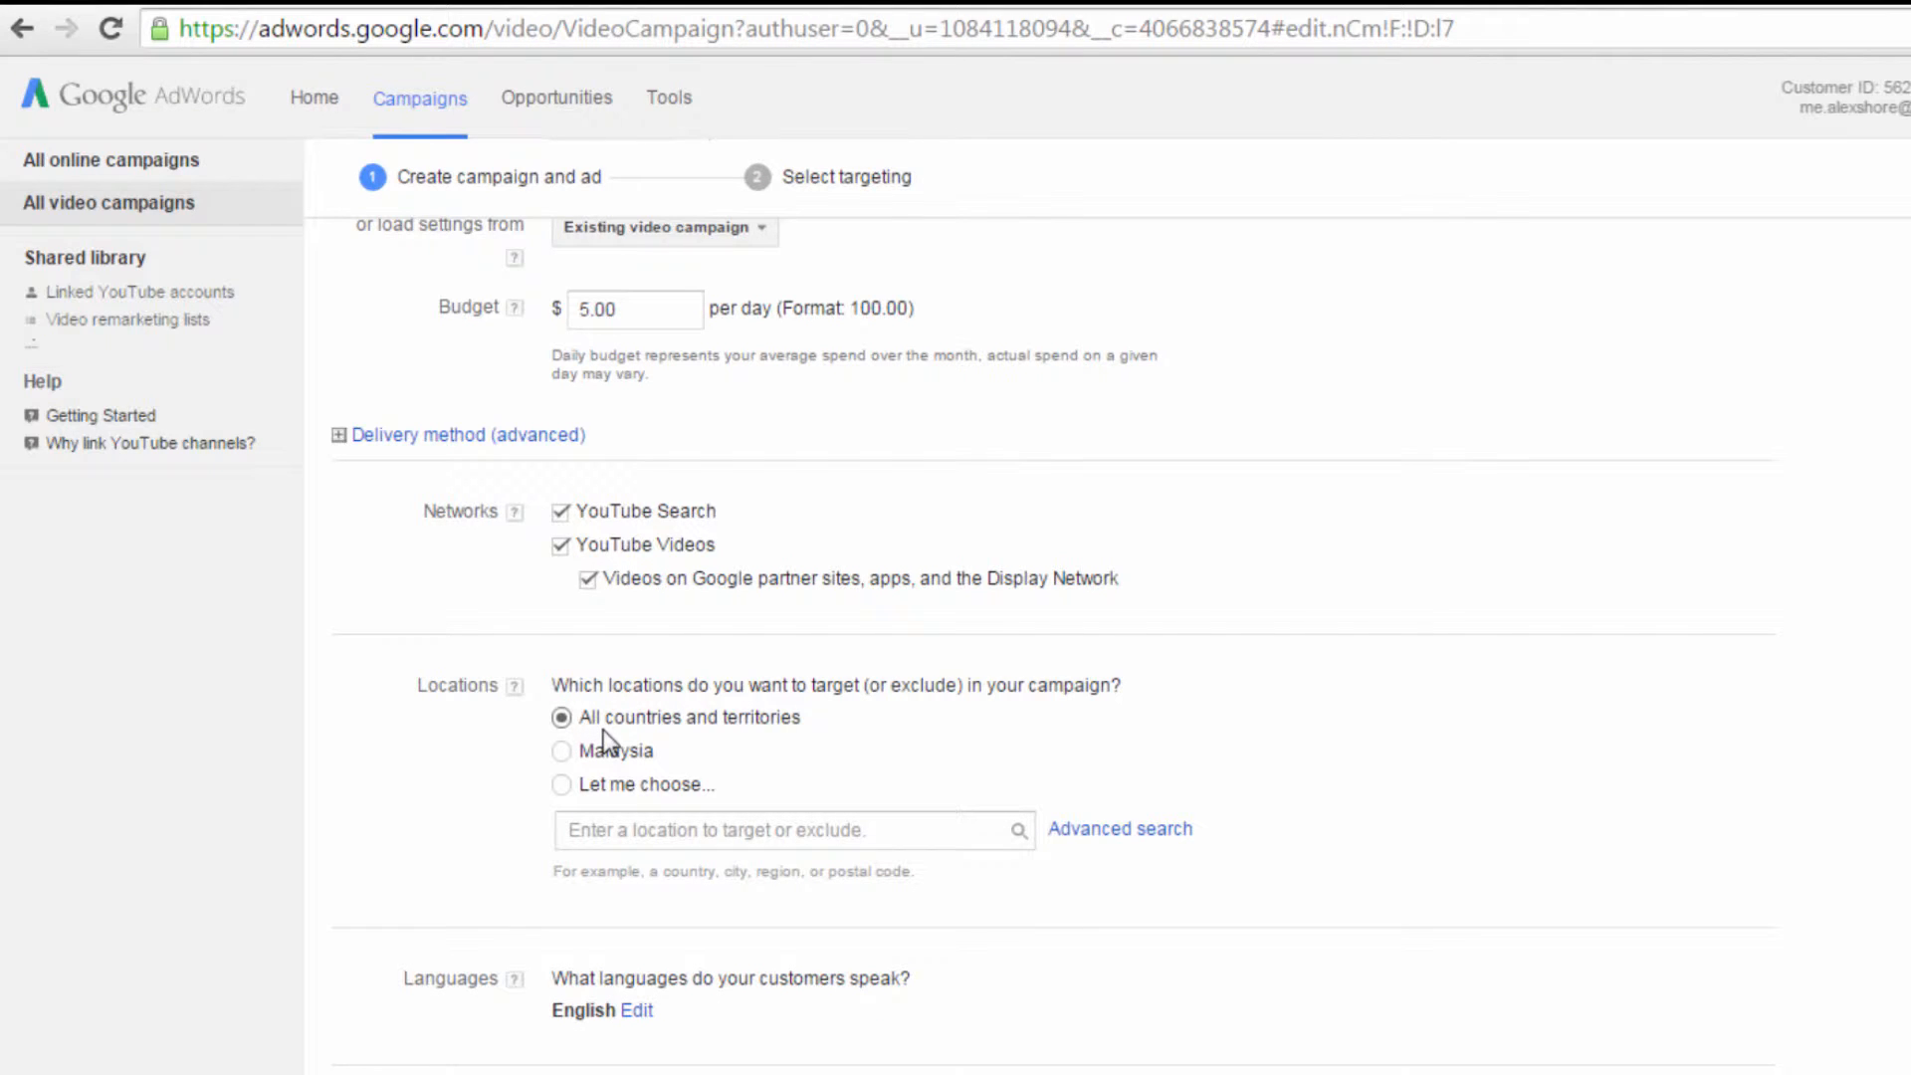
Step: Expand the customer language options to review the available languages, and hide them again
scroll(926, 696, "down", 3)
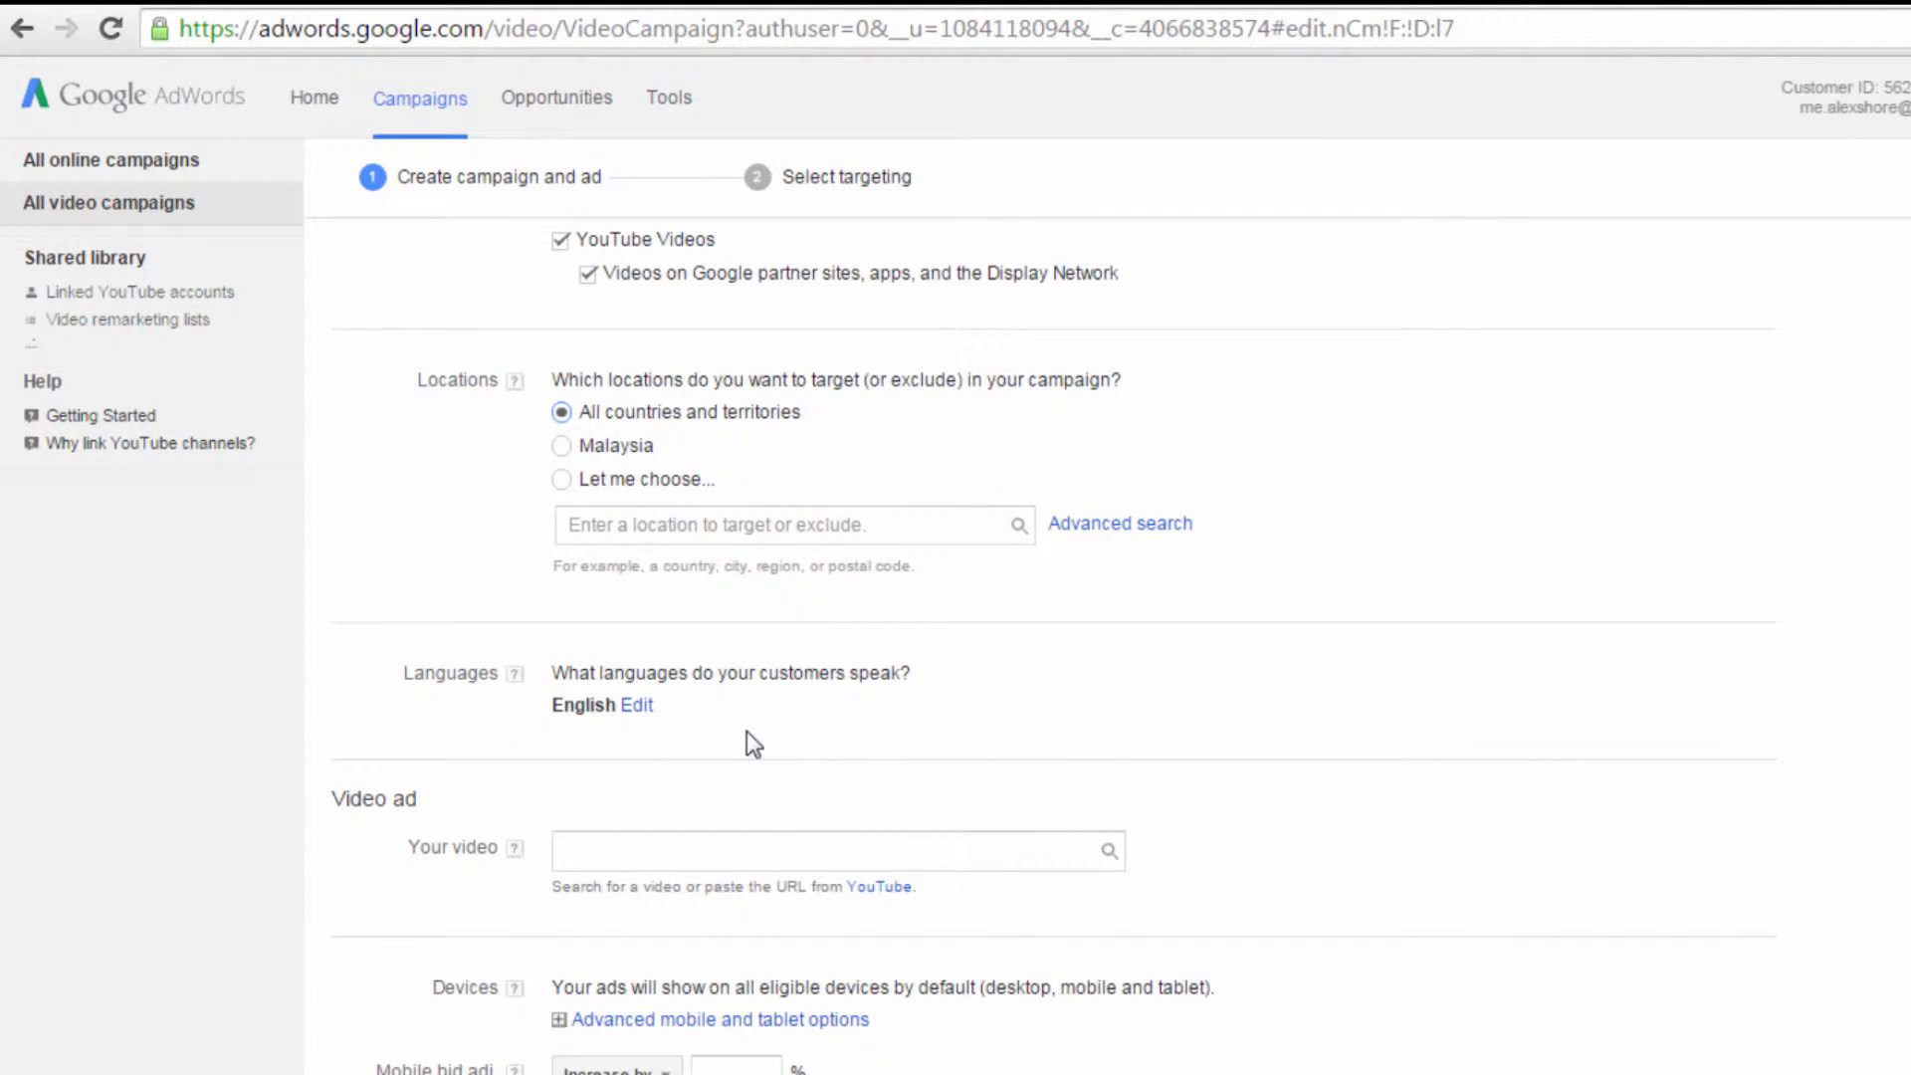
left_click(637, 706)
scroll(936, 673, "down", 2)
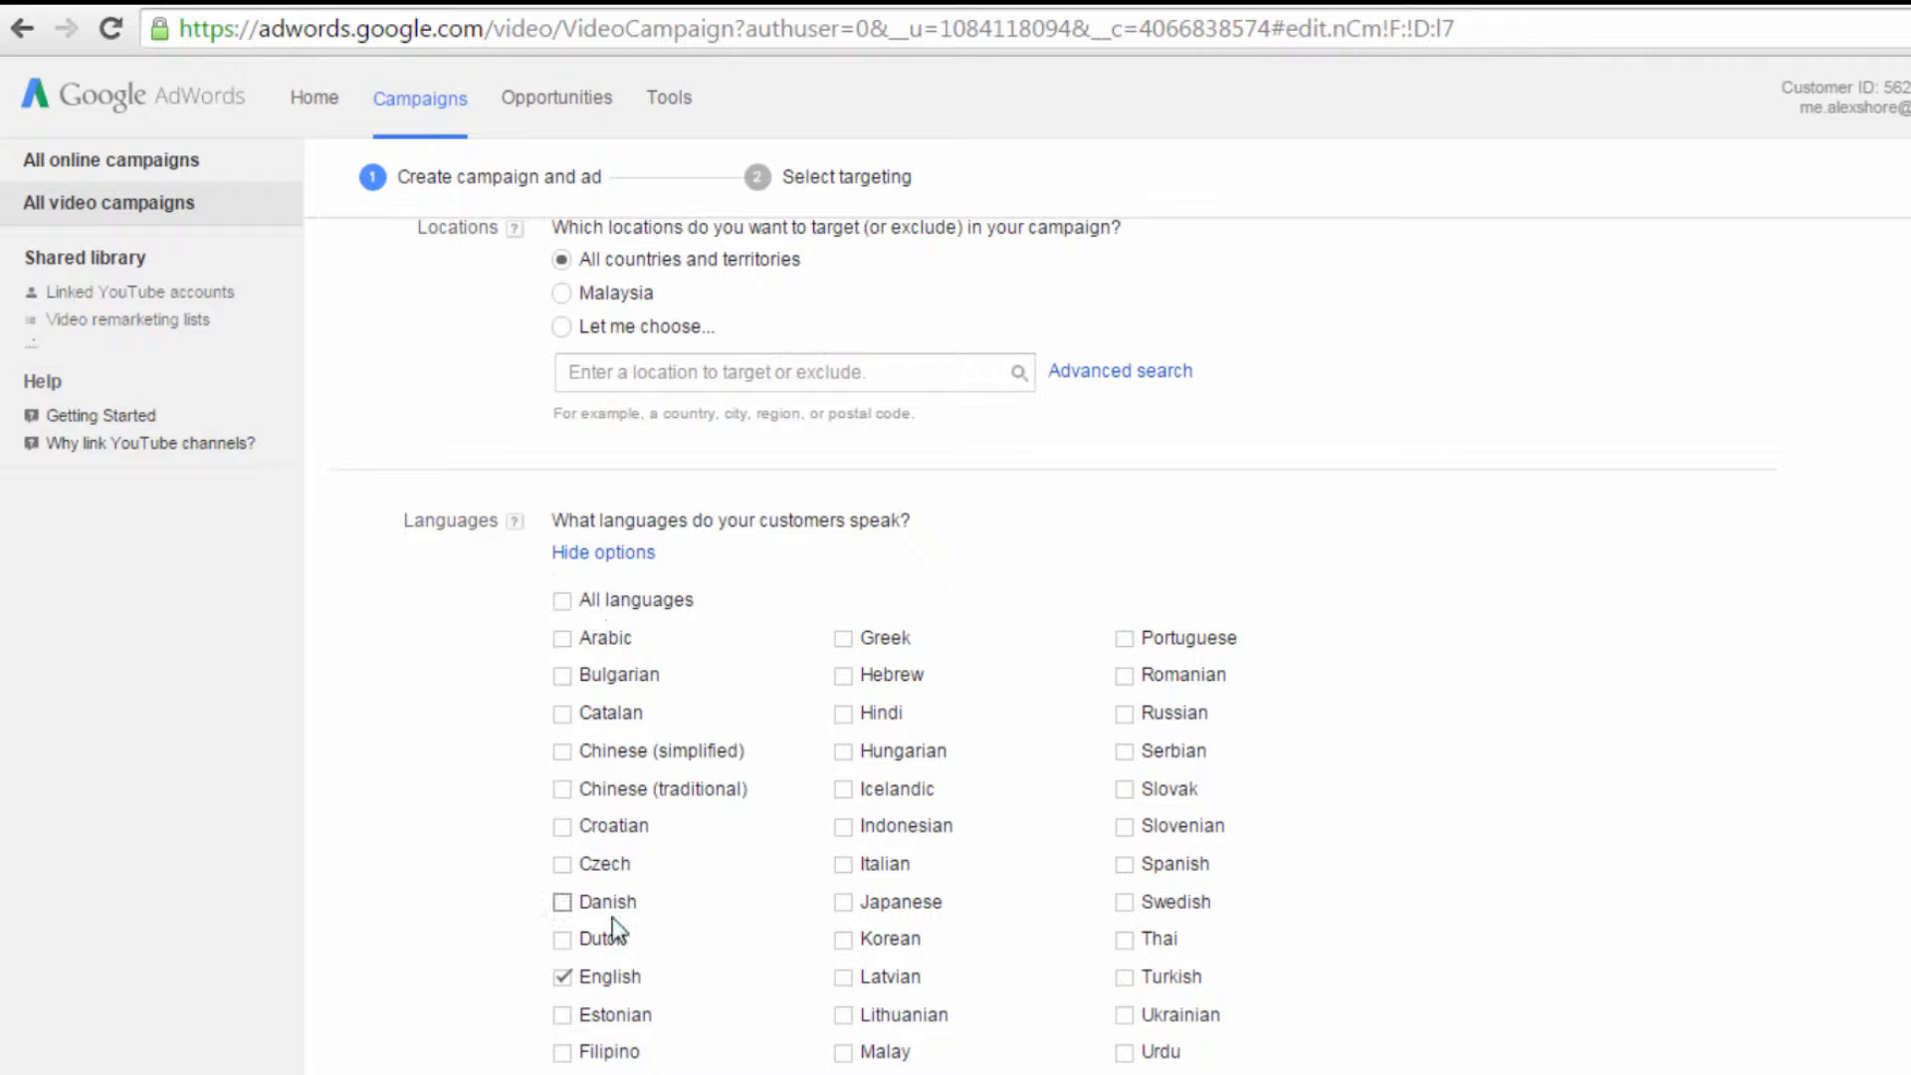
left_click(587, 554)
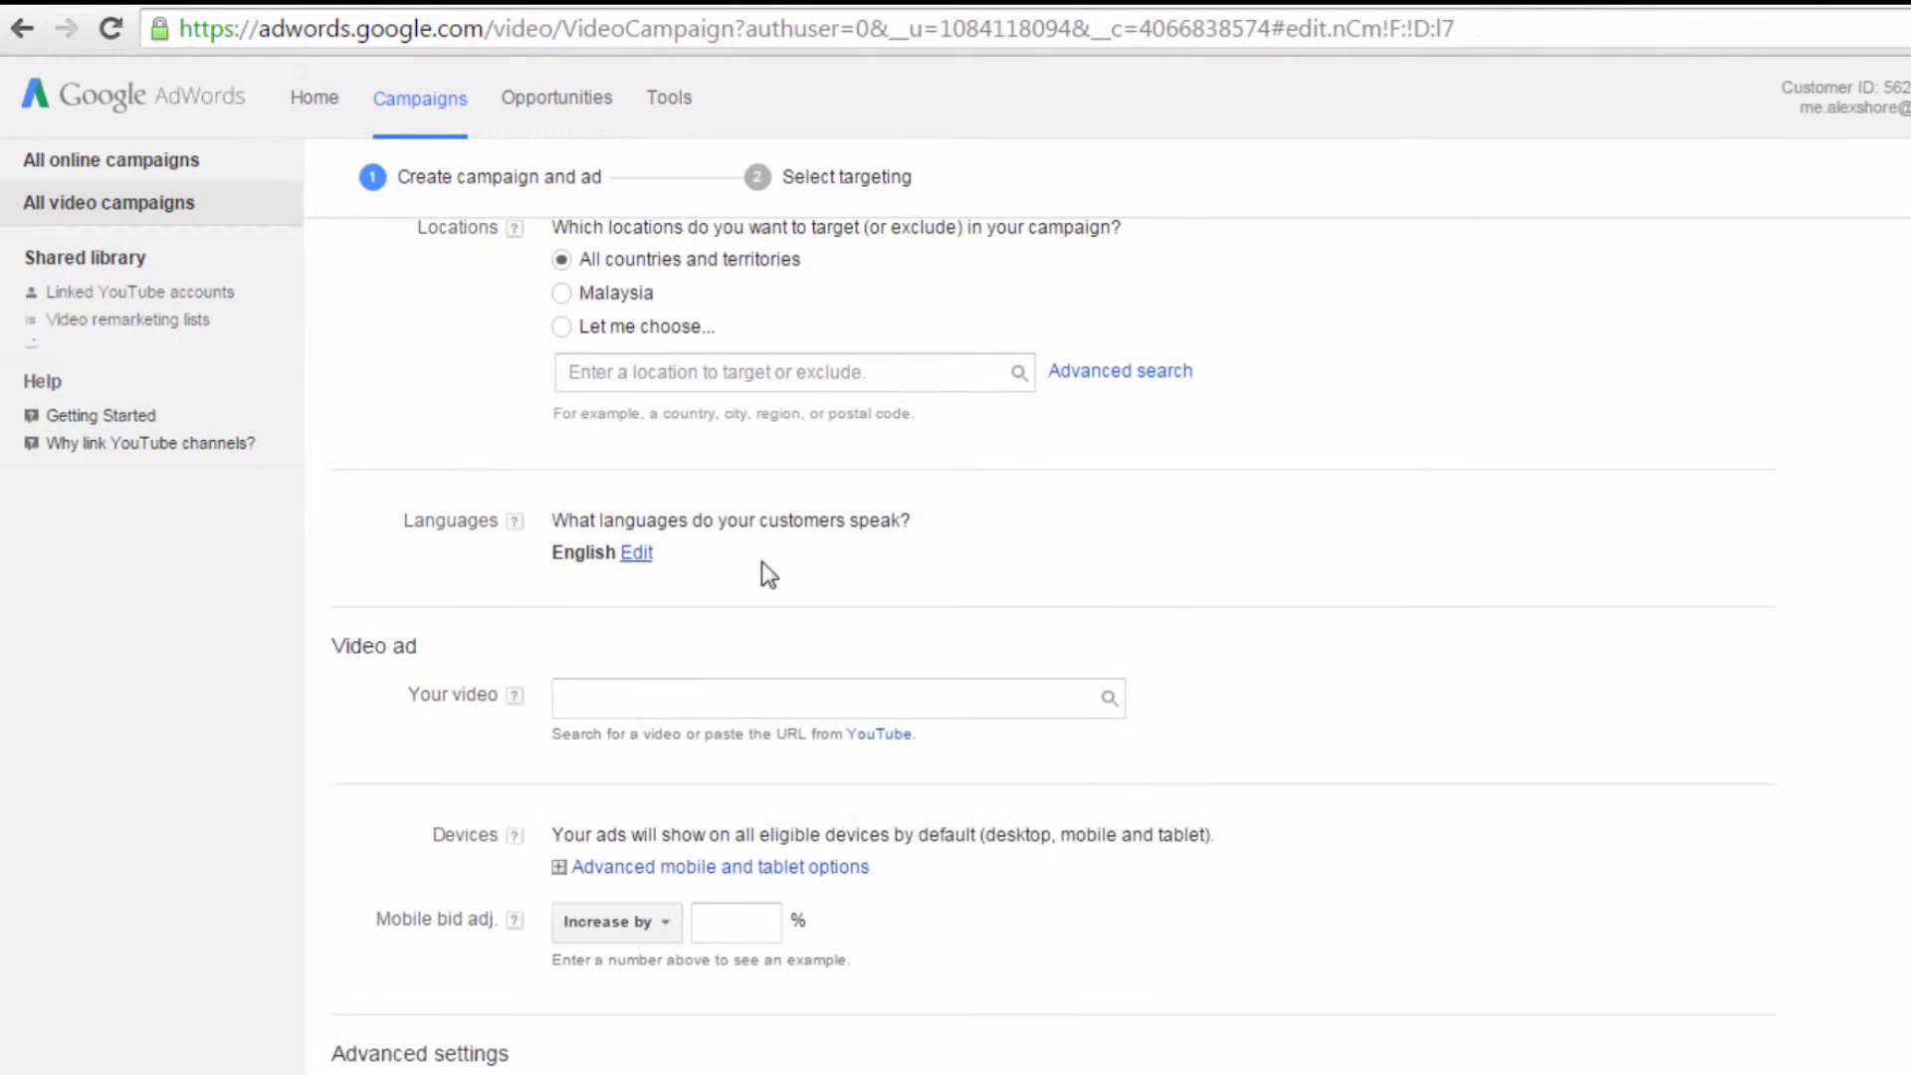
Step: Copy the URL of the Winning at Webinars video on YouTube and paste it as the ad's video in AdWords
left_click(762, 692)
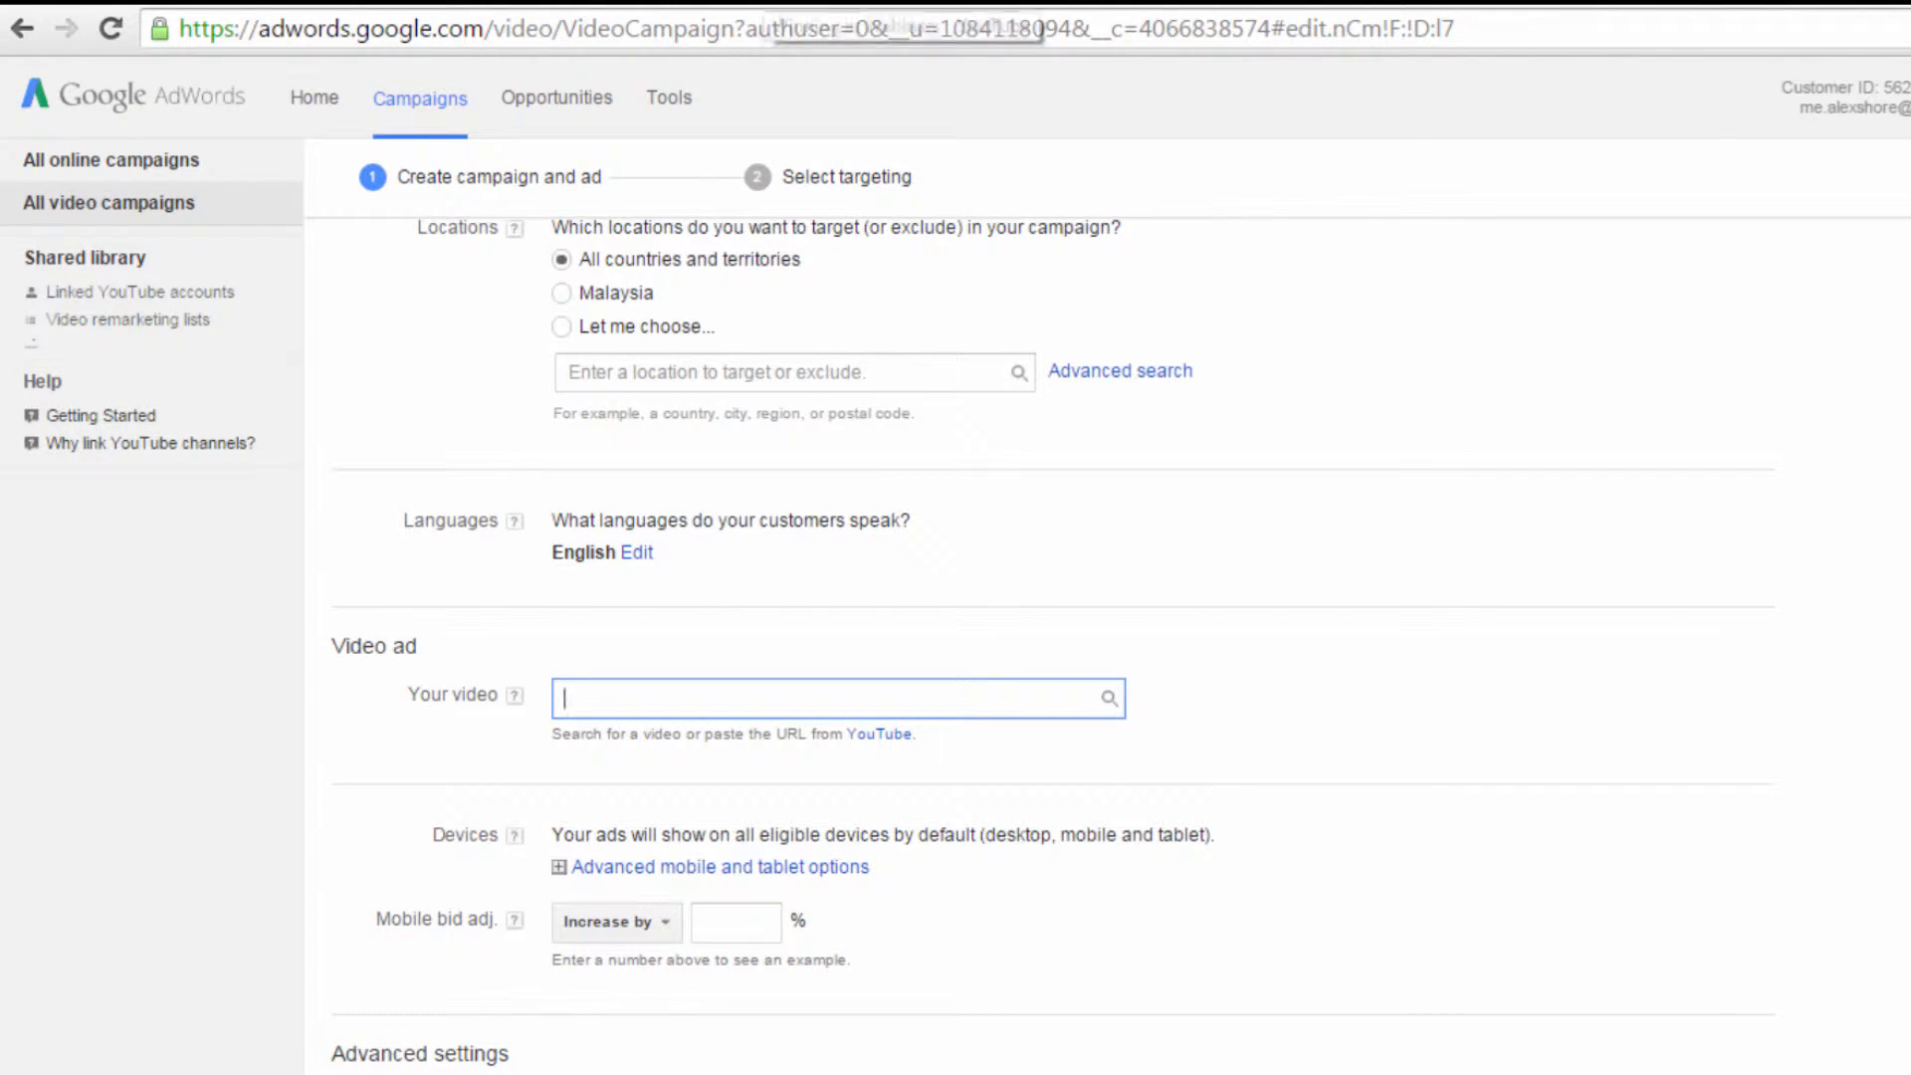
left_click(756, 4)
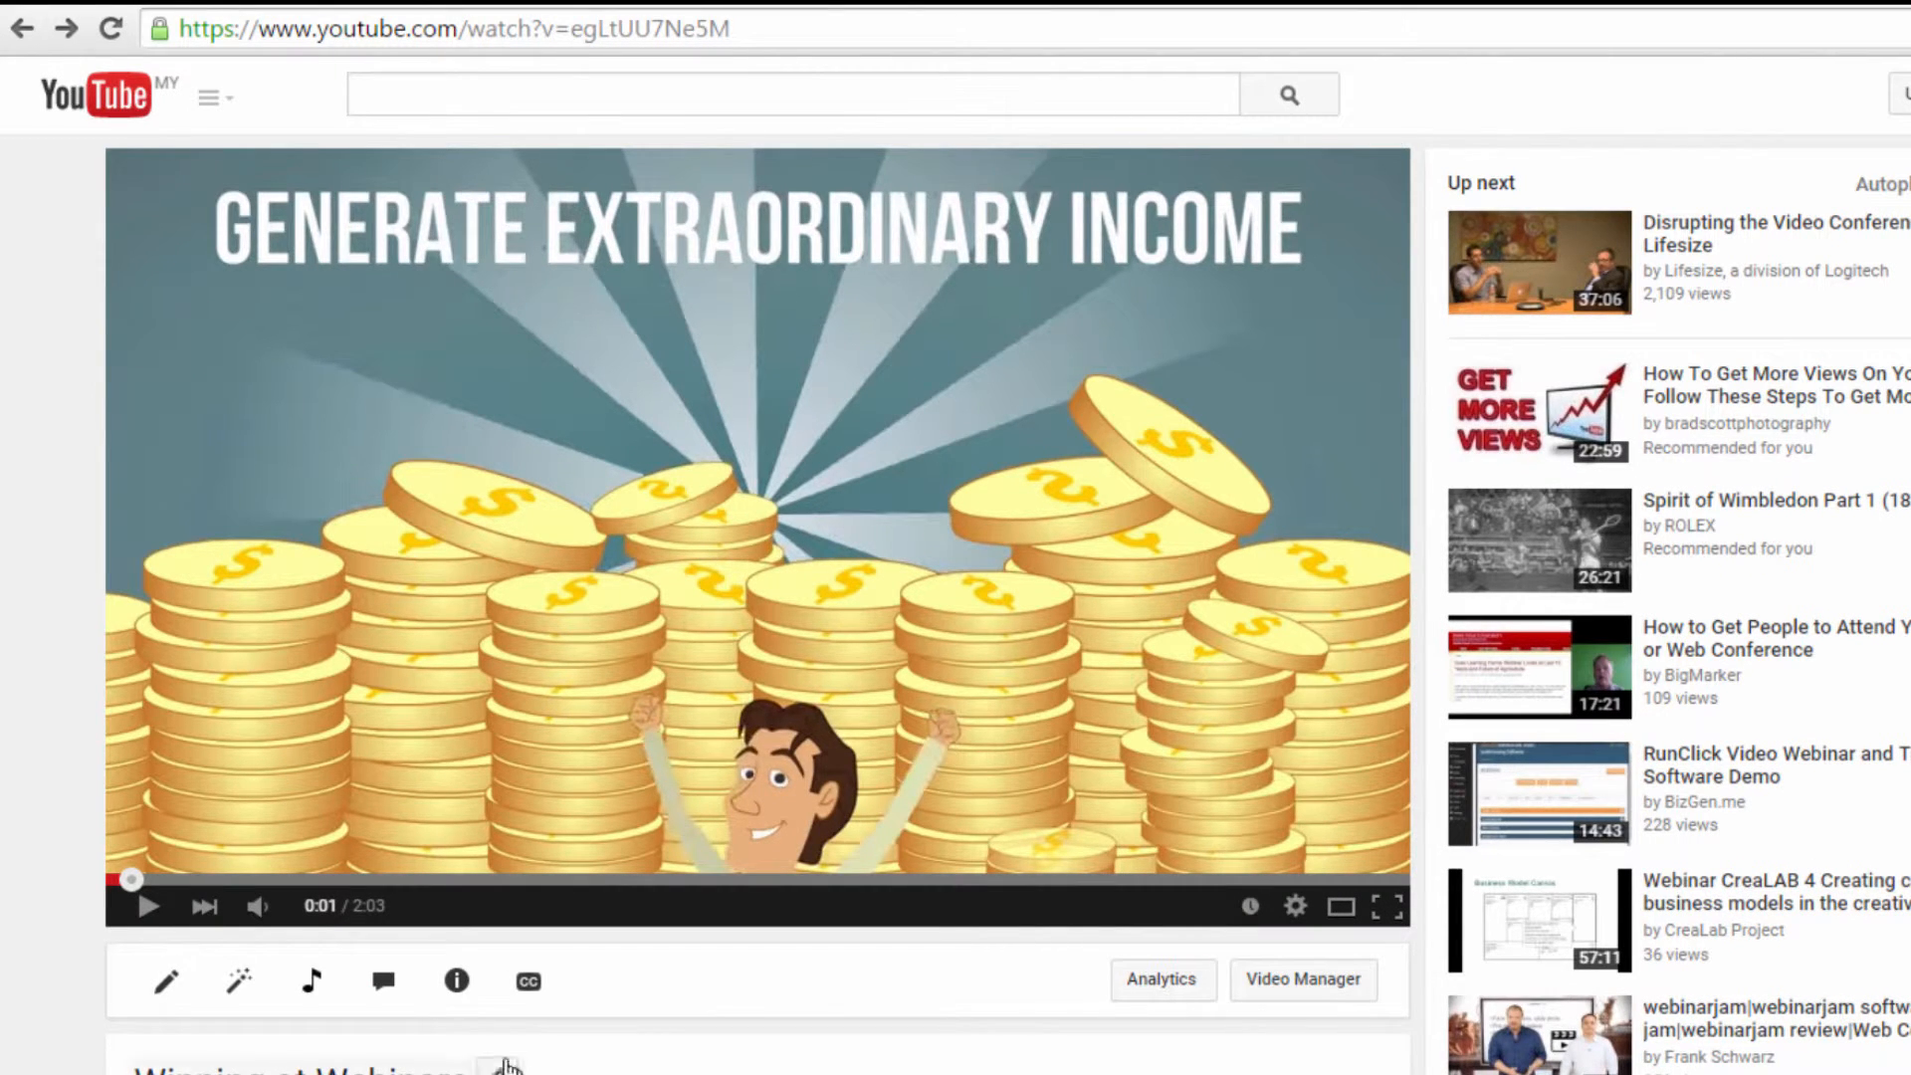
left_click(727, 39)
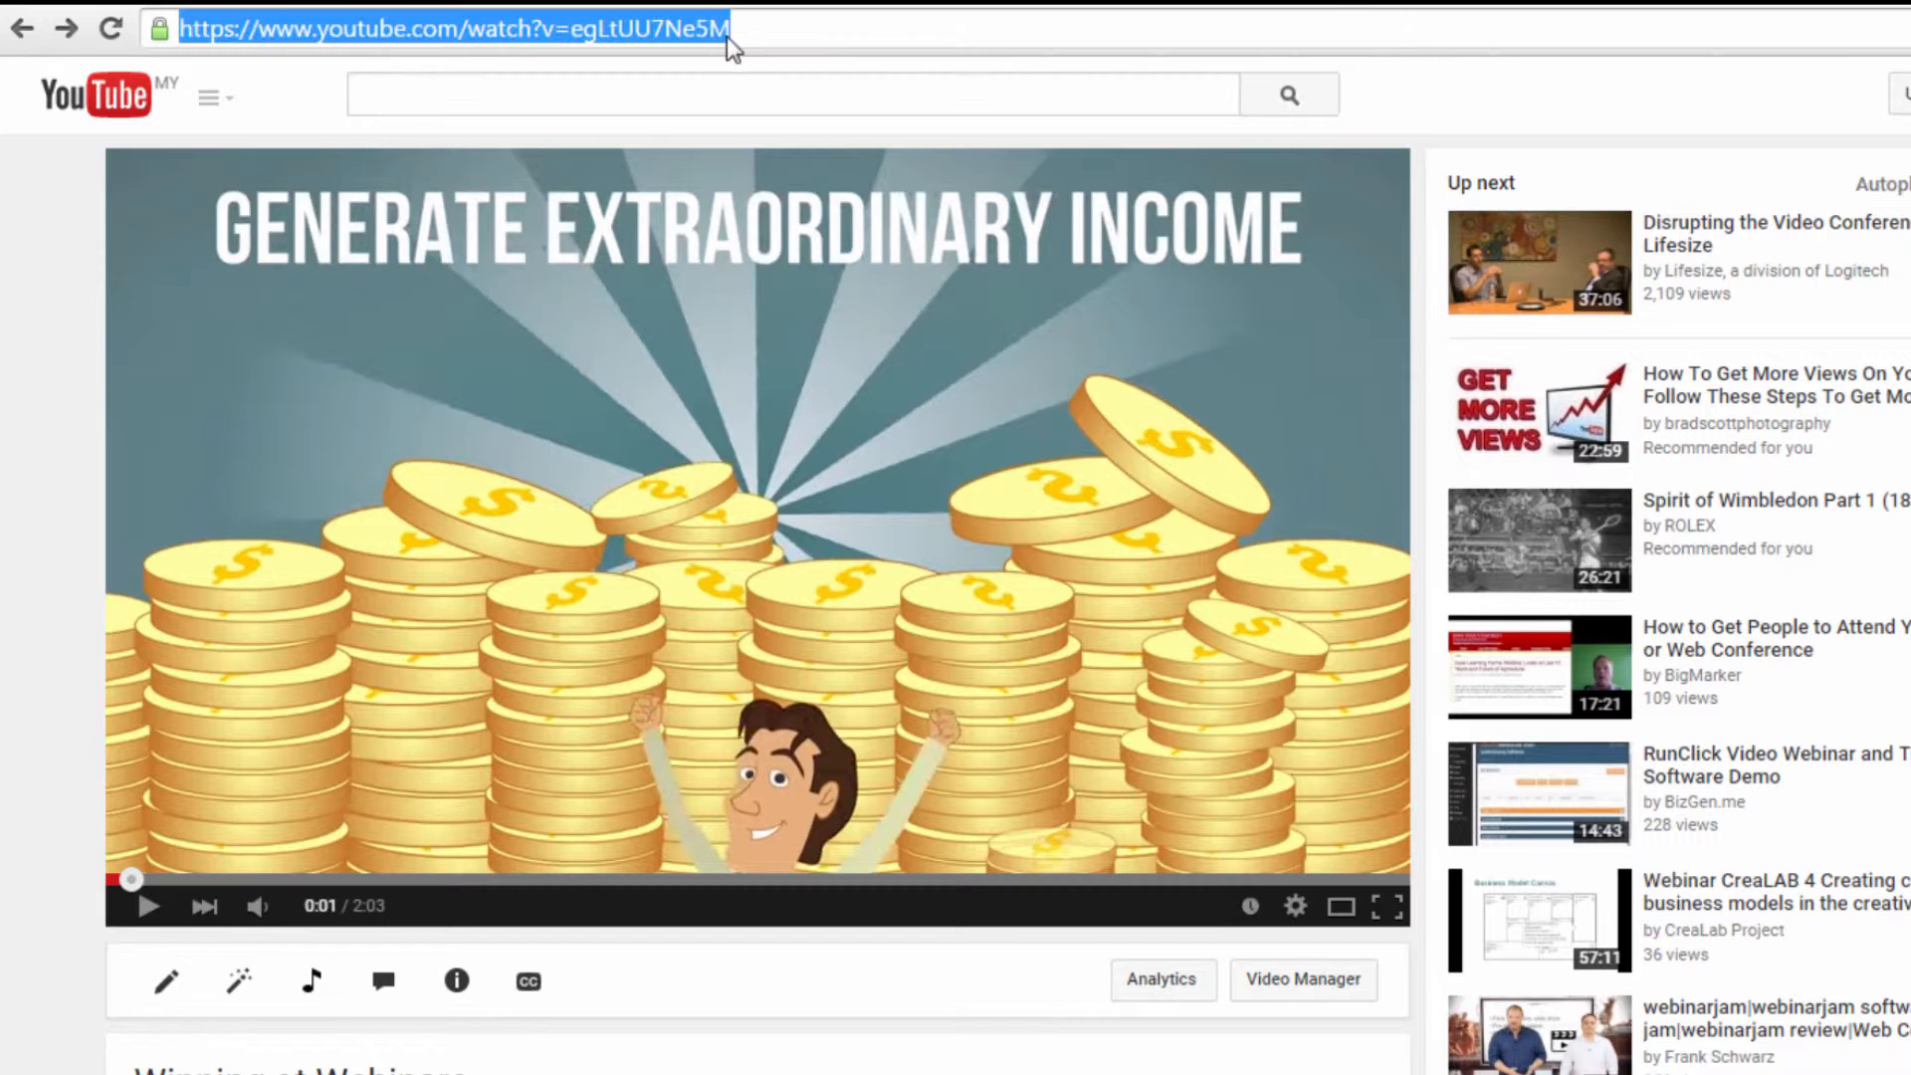
left_click(597, 2)
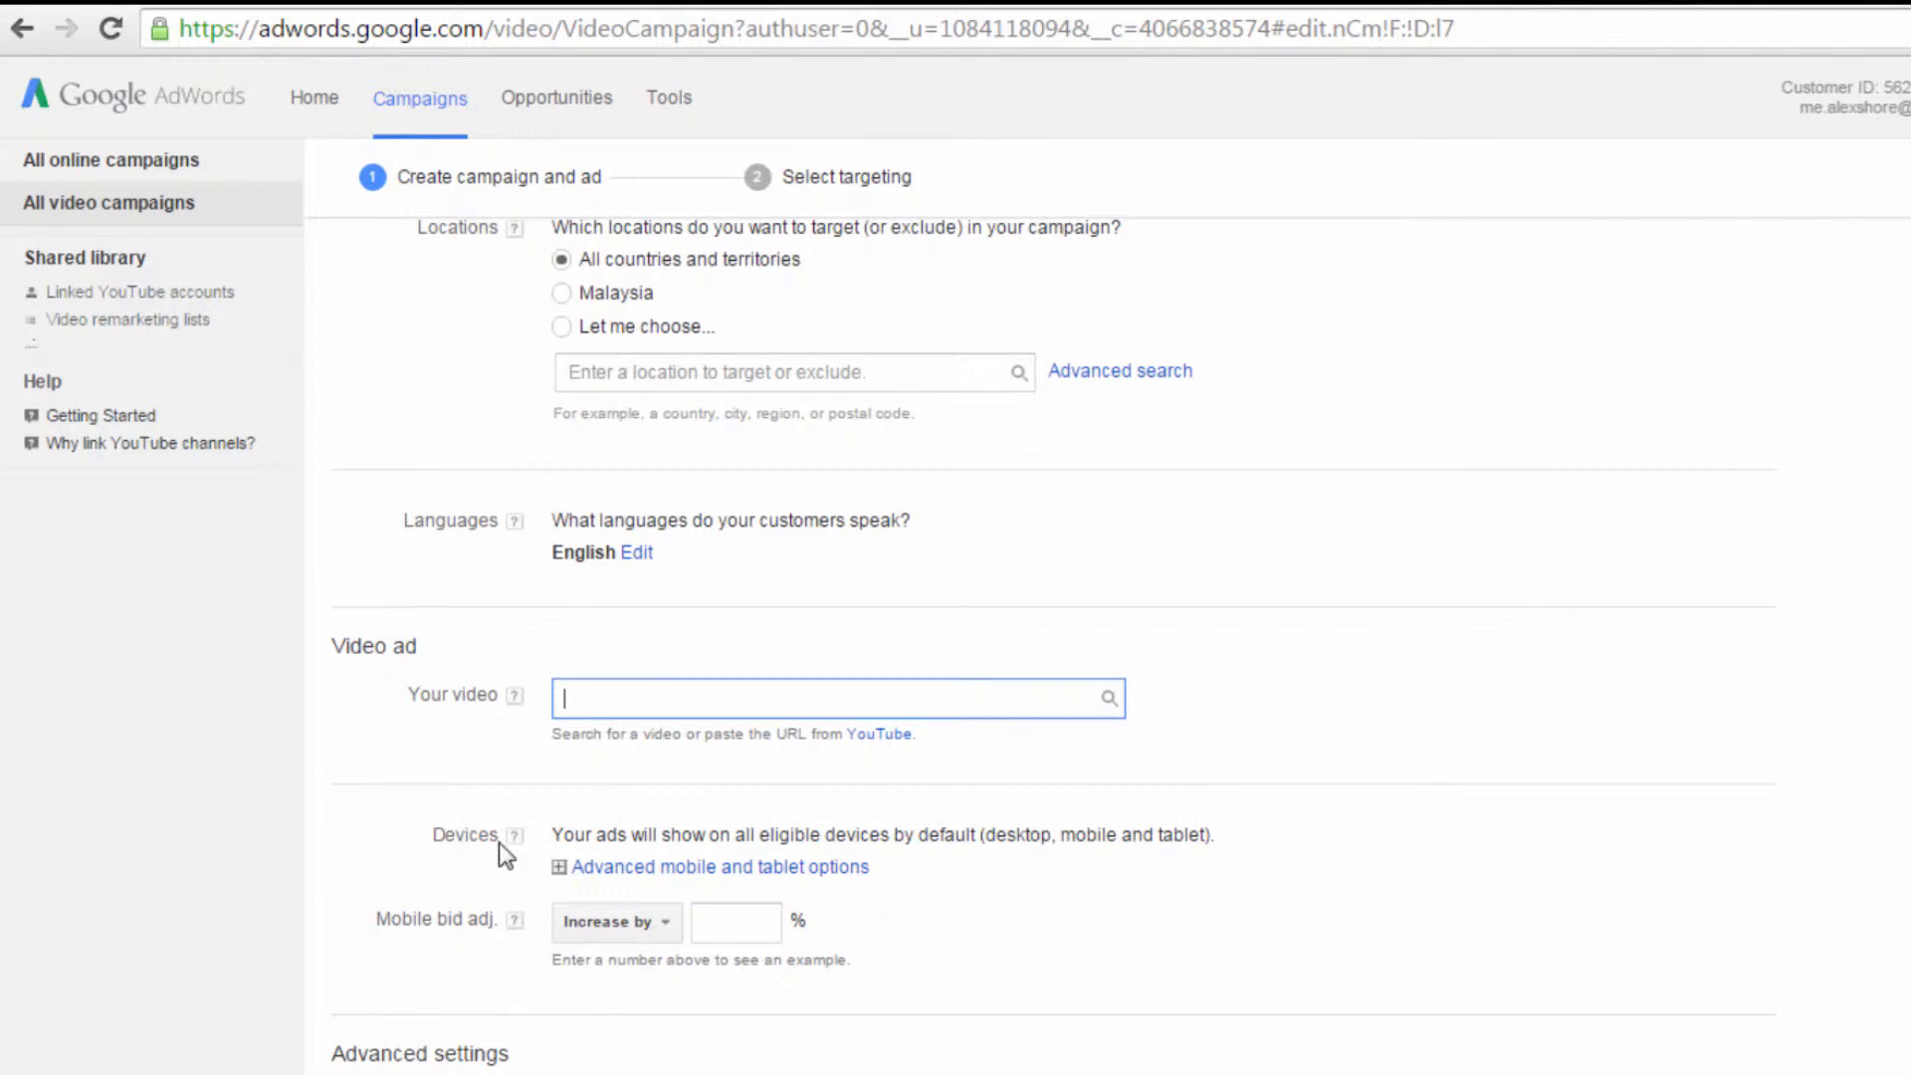
key("ctrl+v")
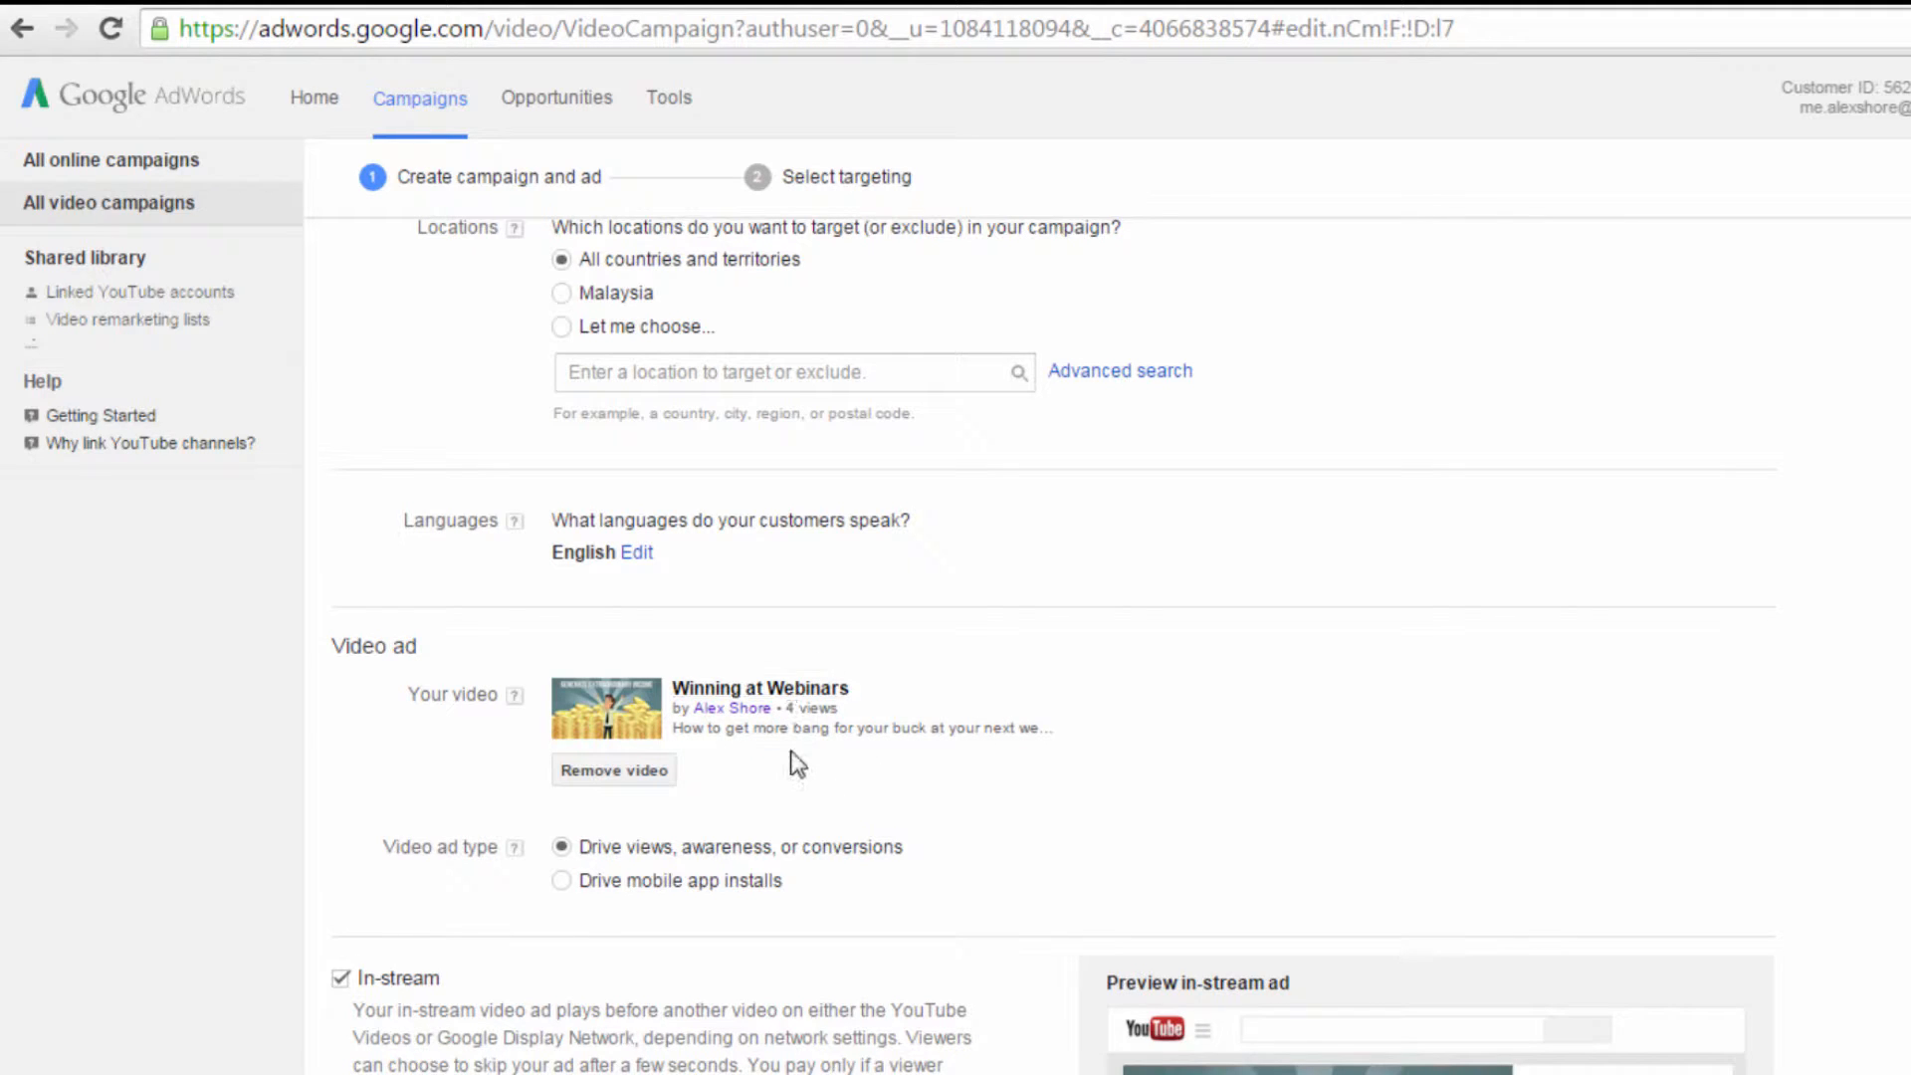
Step: Enter YouHomePage.com as the display URL of the in-stream ad
scroll(827, 767, "down", 5)
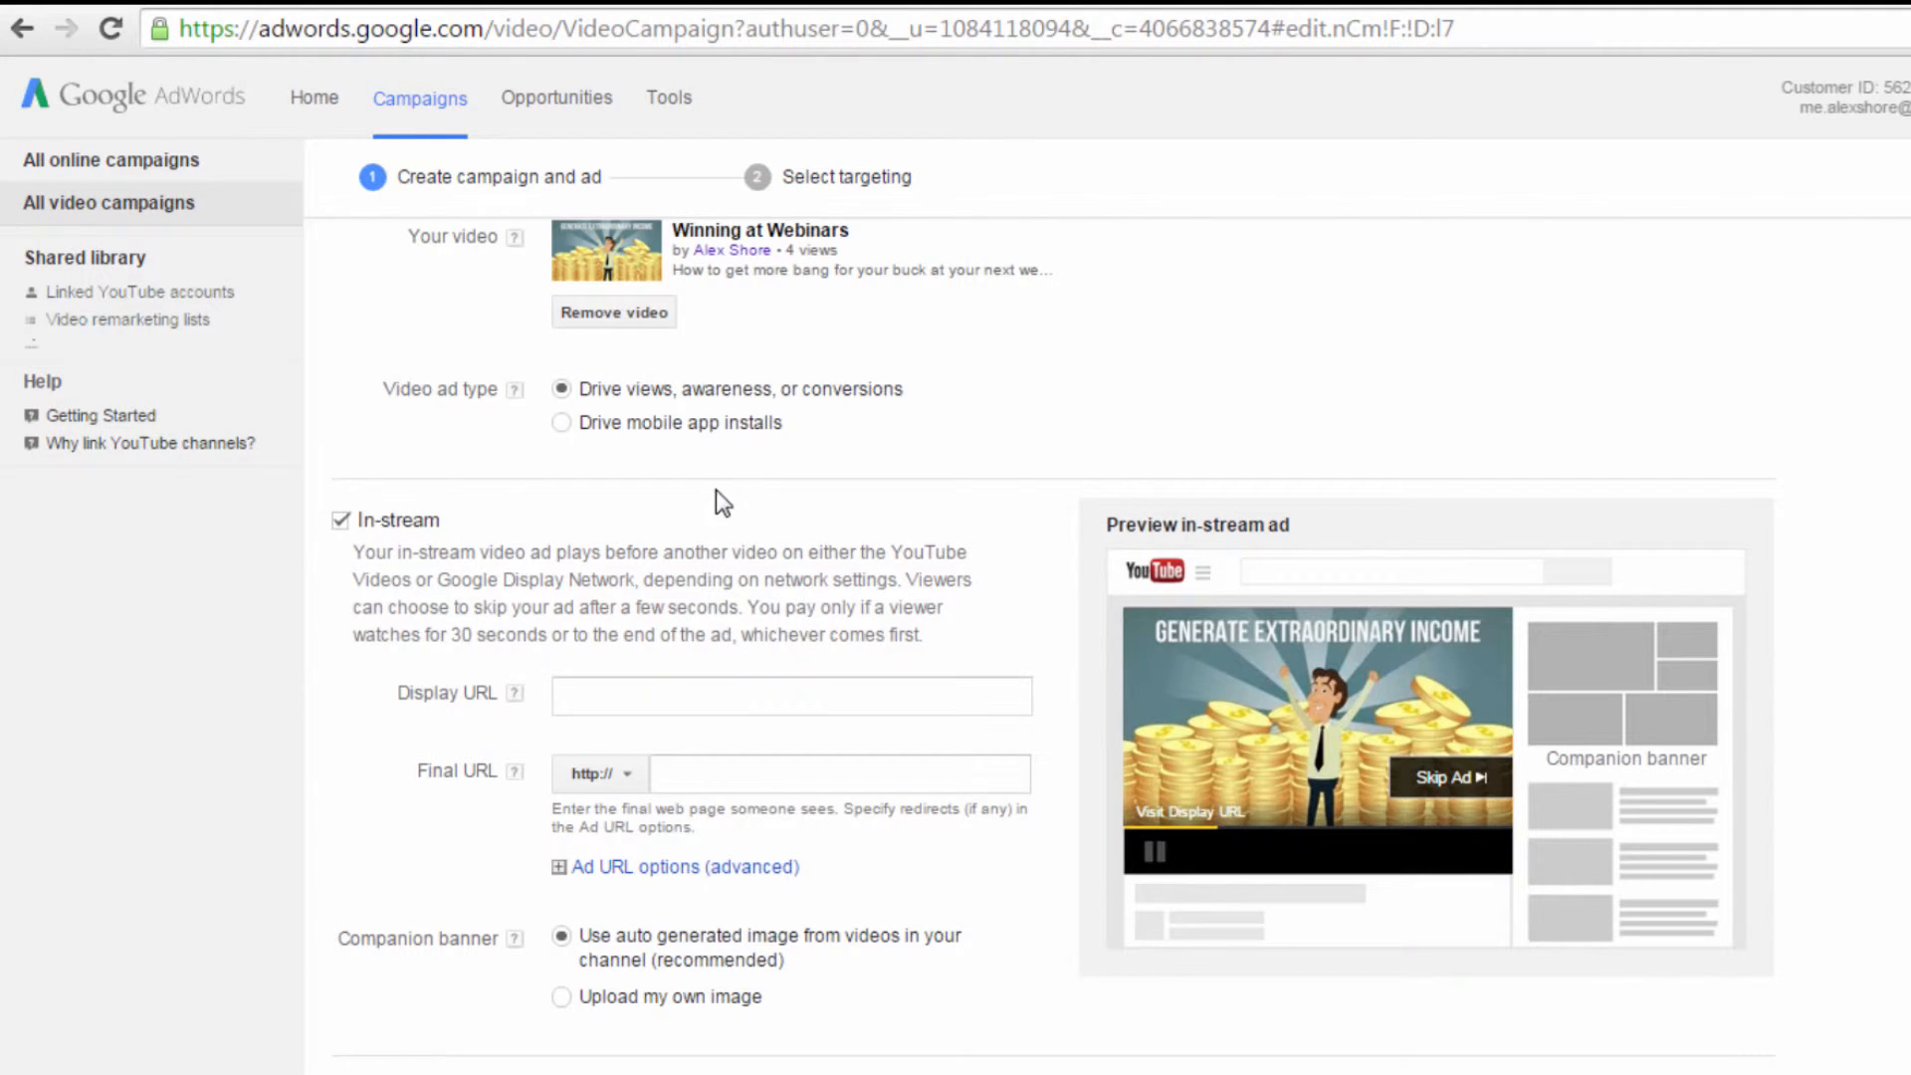
scroll(906, 554, "down", 2)
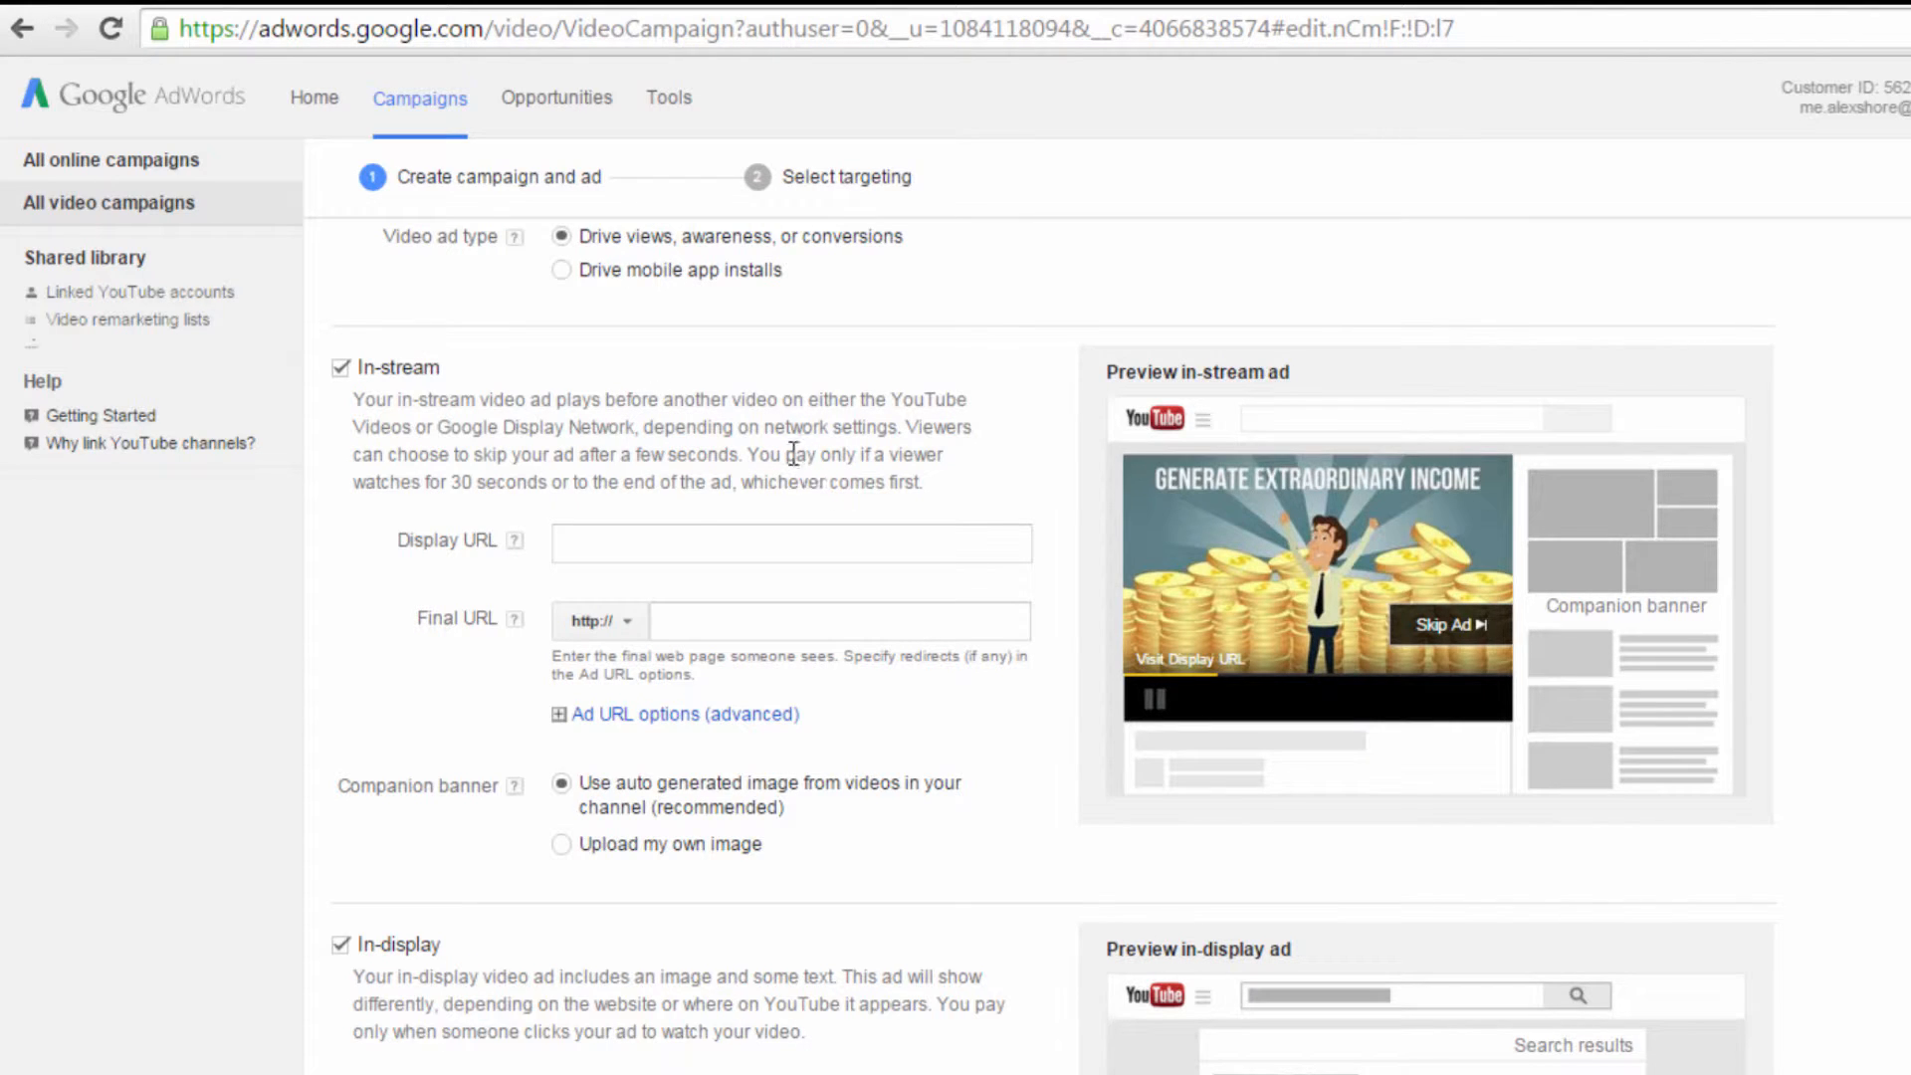
left_click(707, 552)
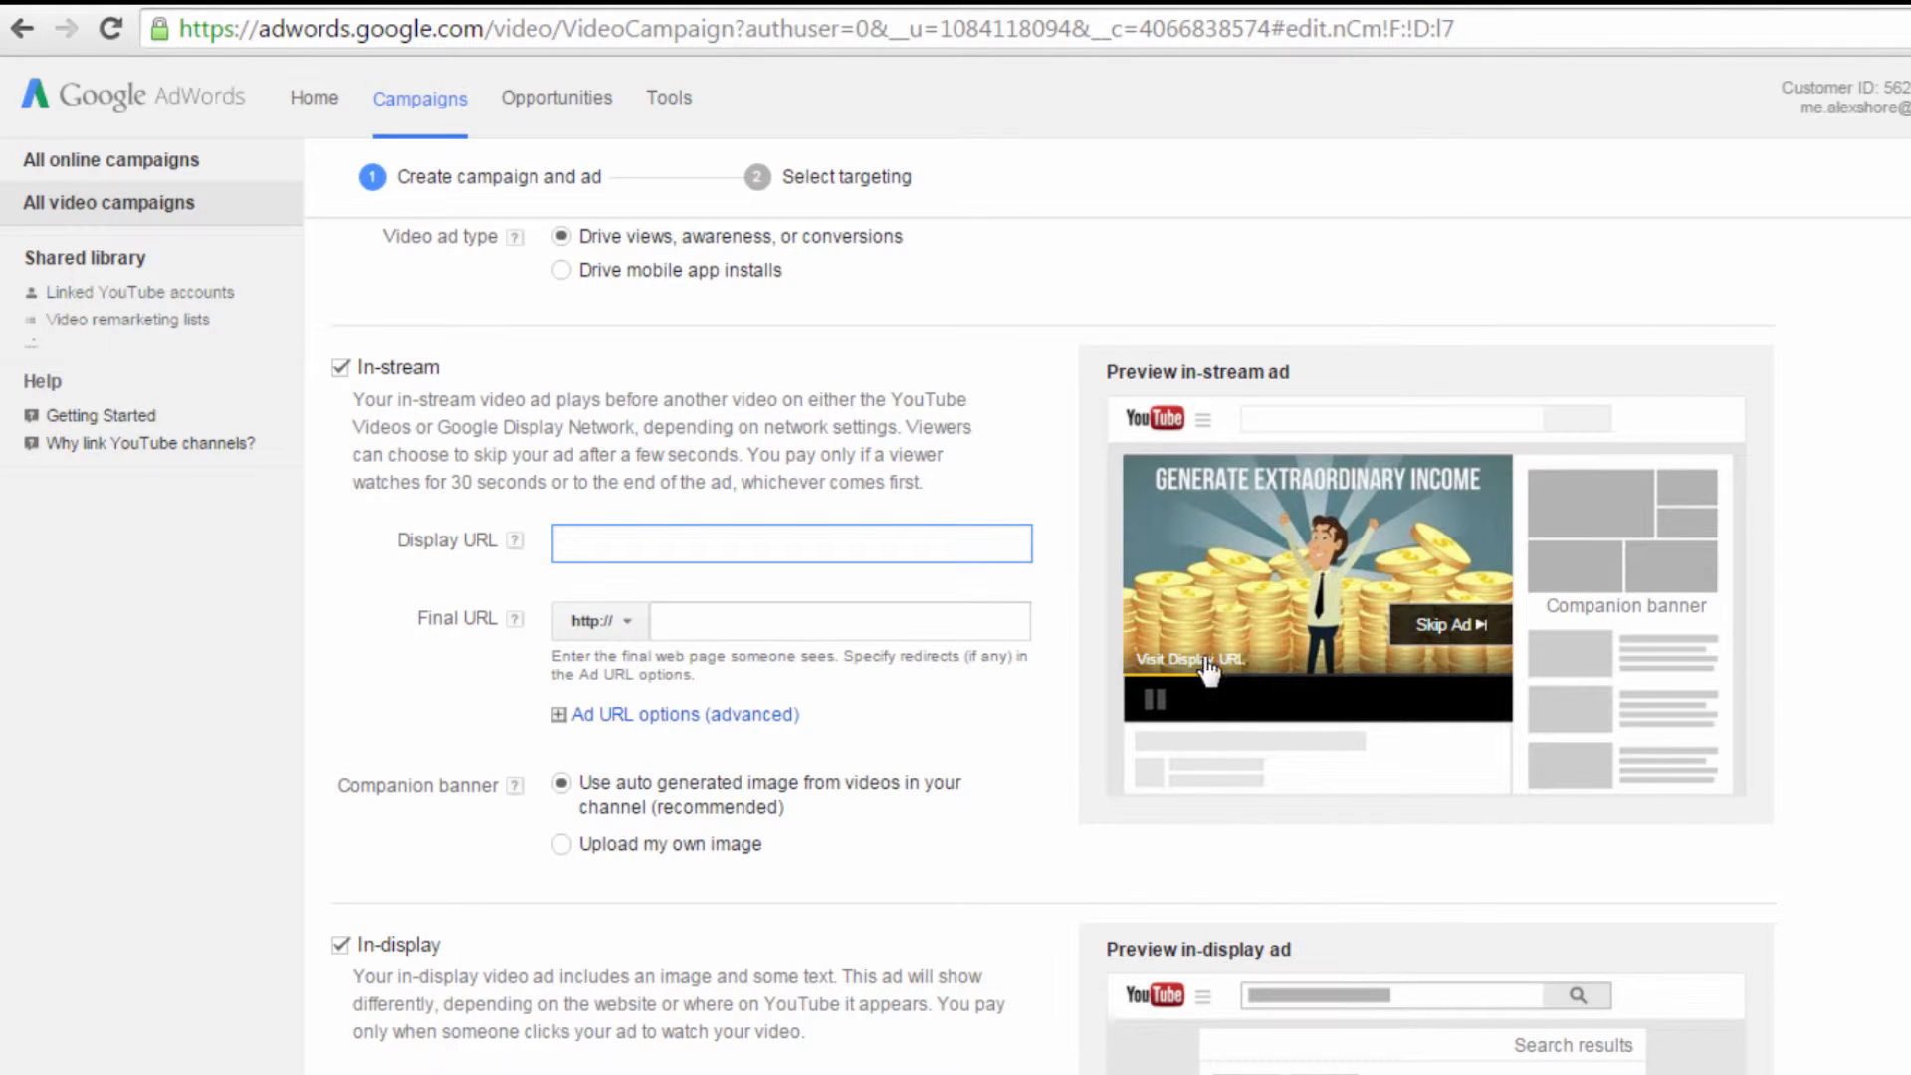
left_click(773, 623)
left_click(560, 542)
type("YouHomePage.v")
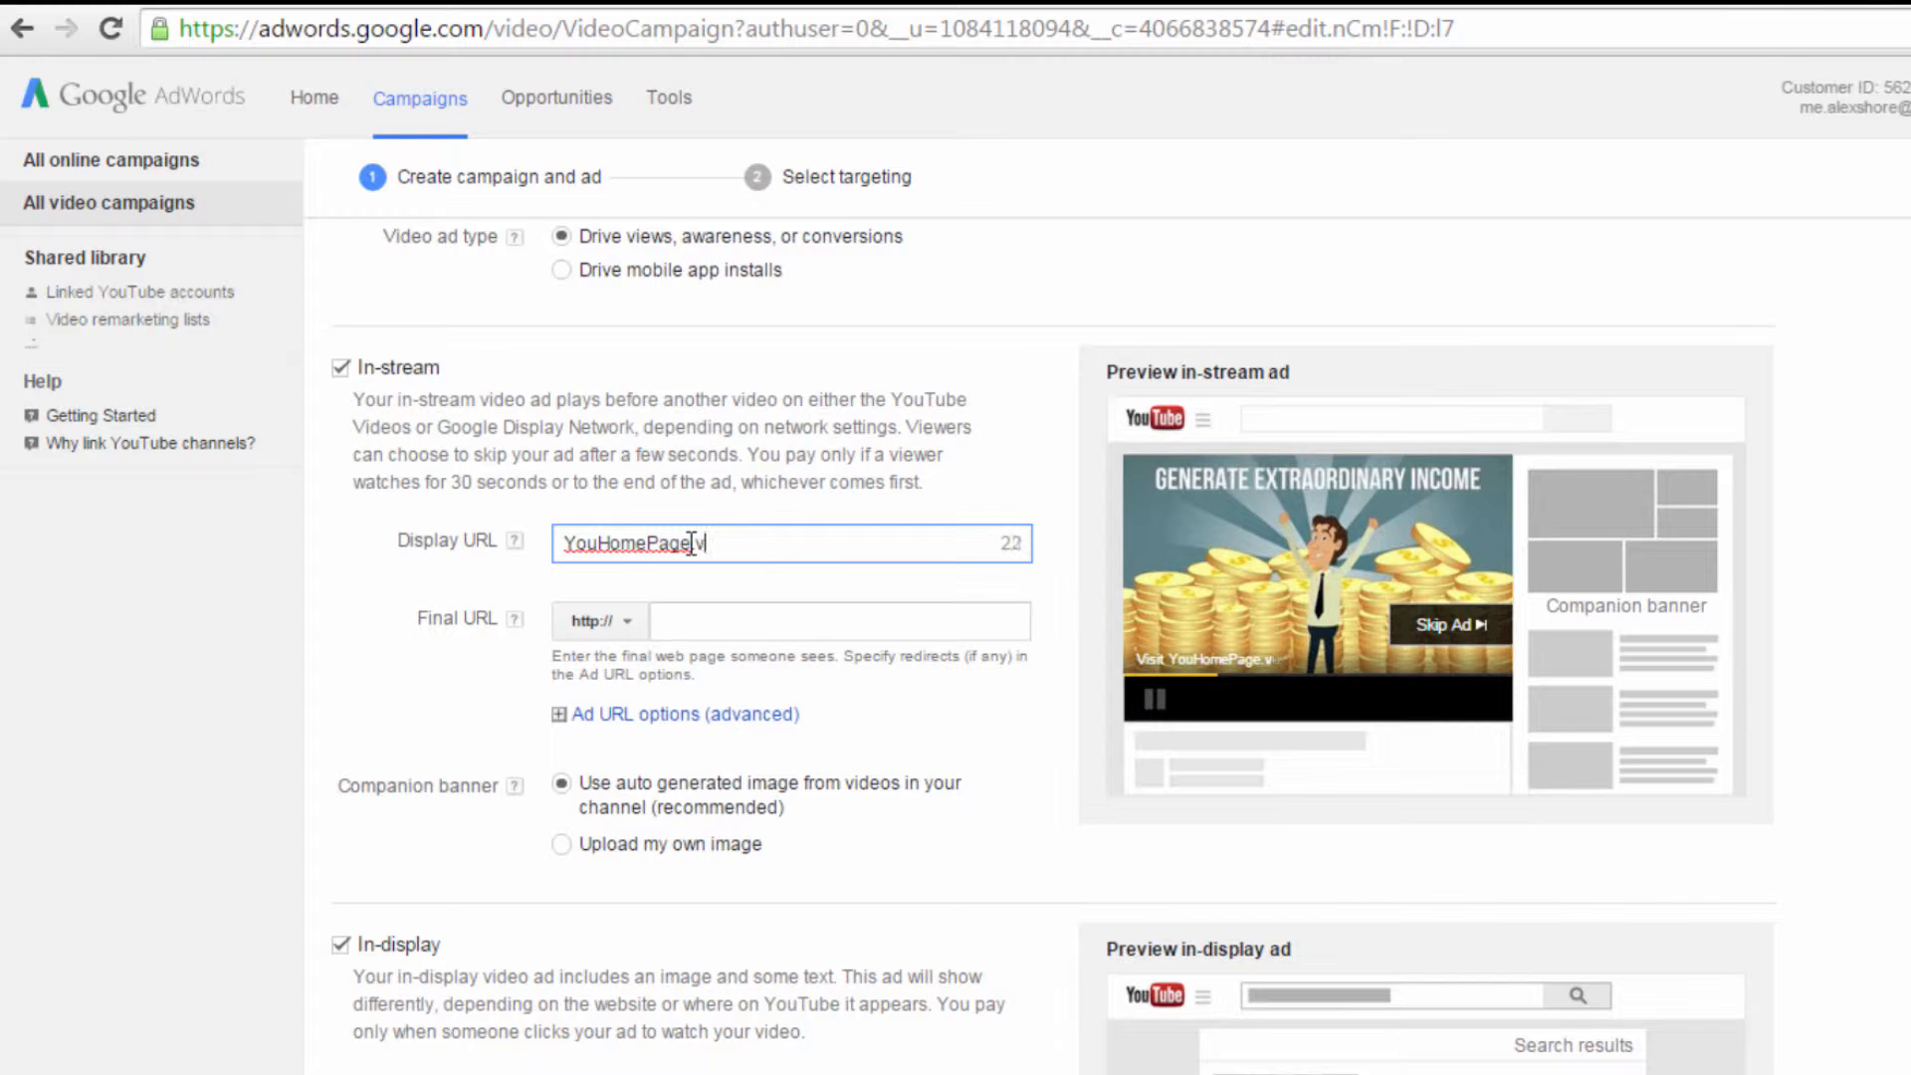
key("BackSpace")
type("com")
Step: Change the in-stream ad's final URL to YouFacebookPage.com
left_click(695, 623)
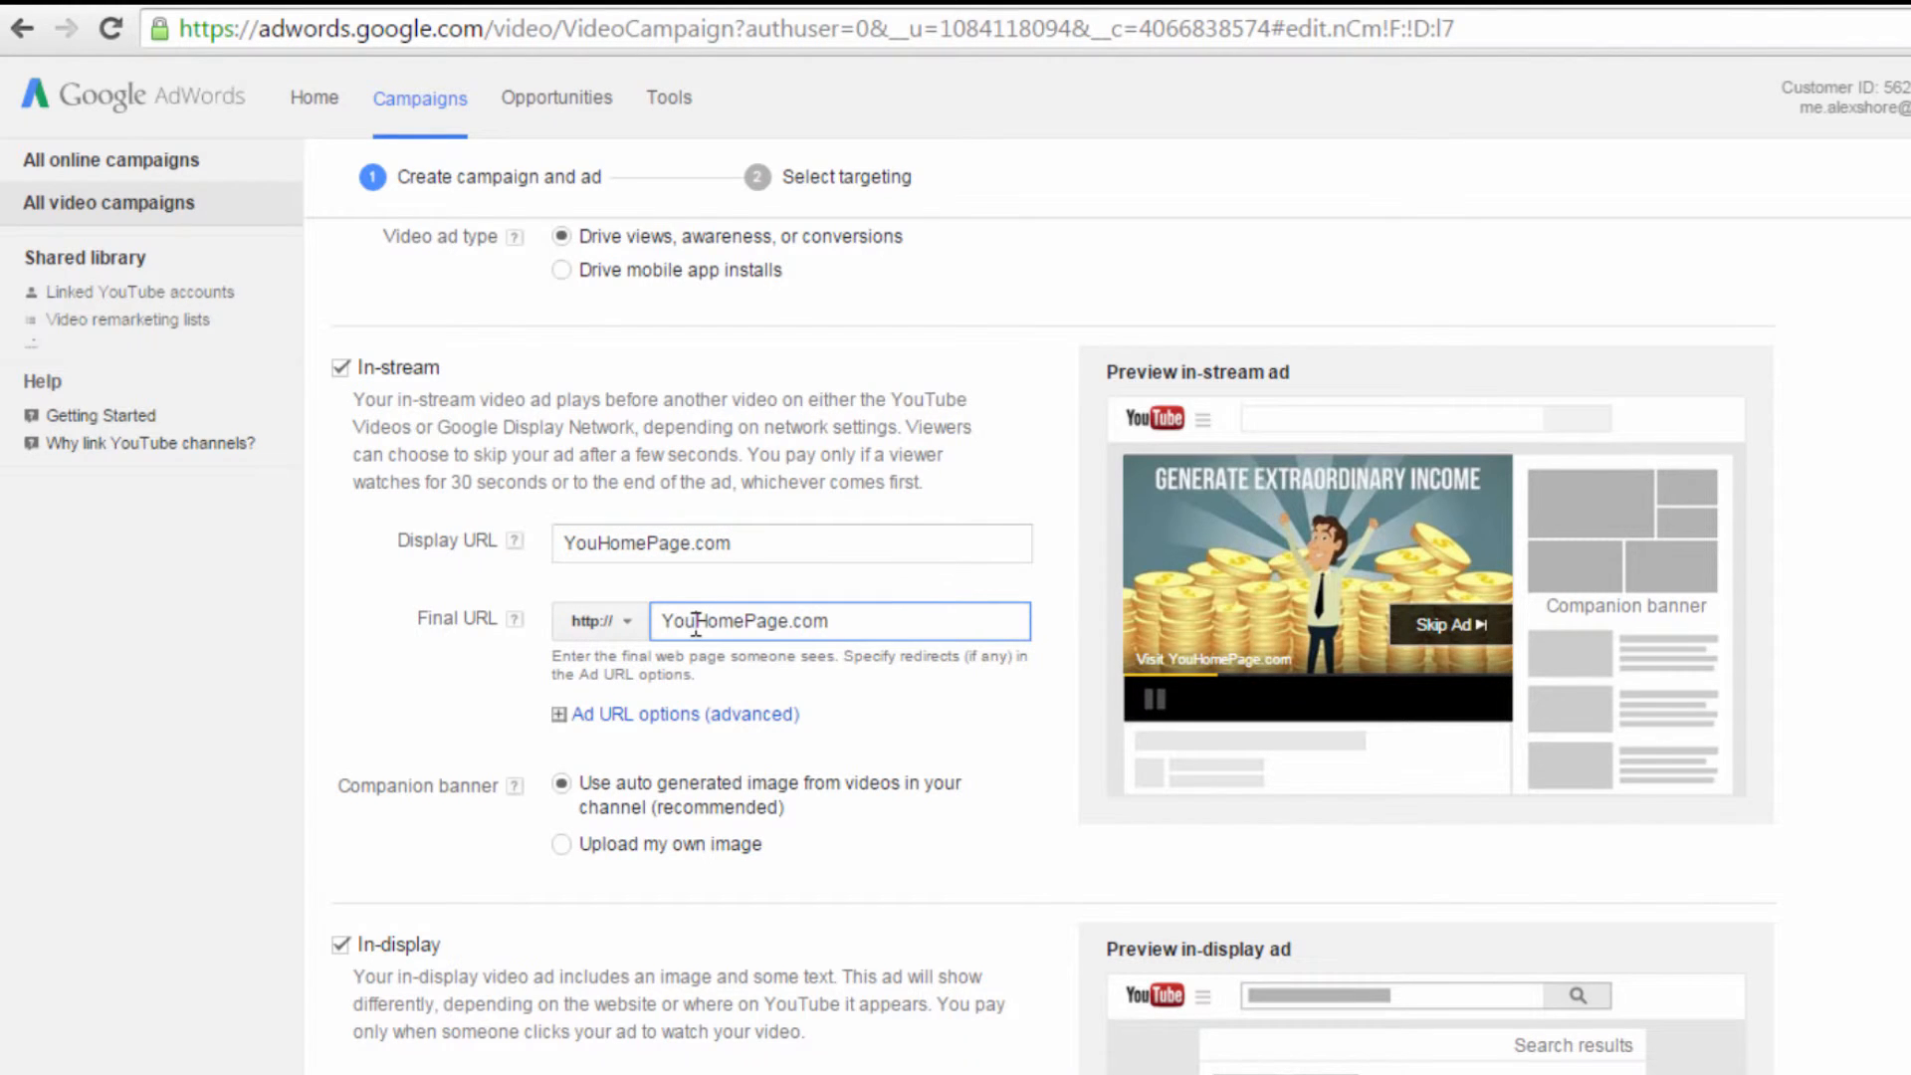
left_click(734, 621)
left_click_drag(742, 623, 696, 636)
type("Facebook")
Step: Try the in-display ad's alternative thumbnails and select the fourth one, "You seriously need this!"
scroll(878, 637, "down", 2)
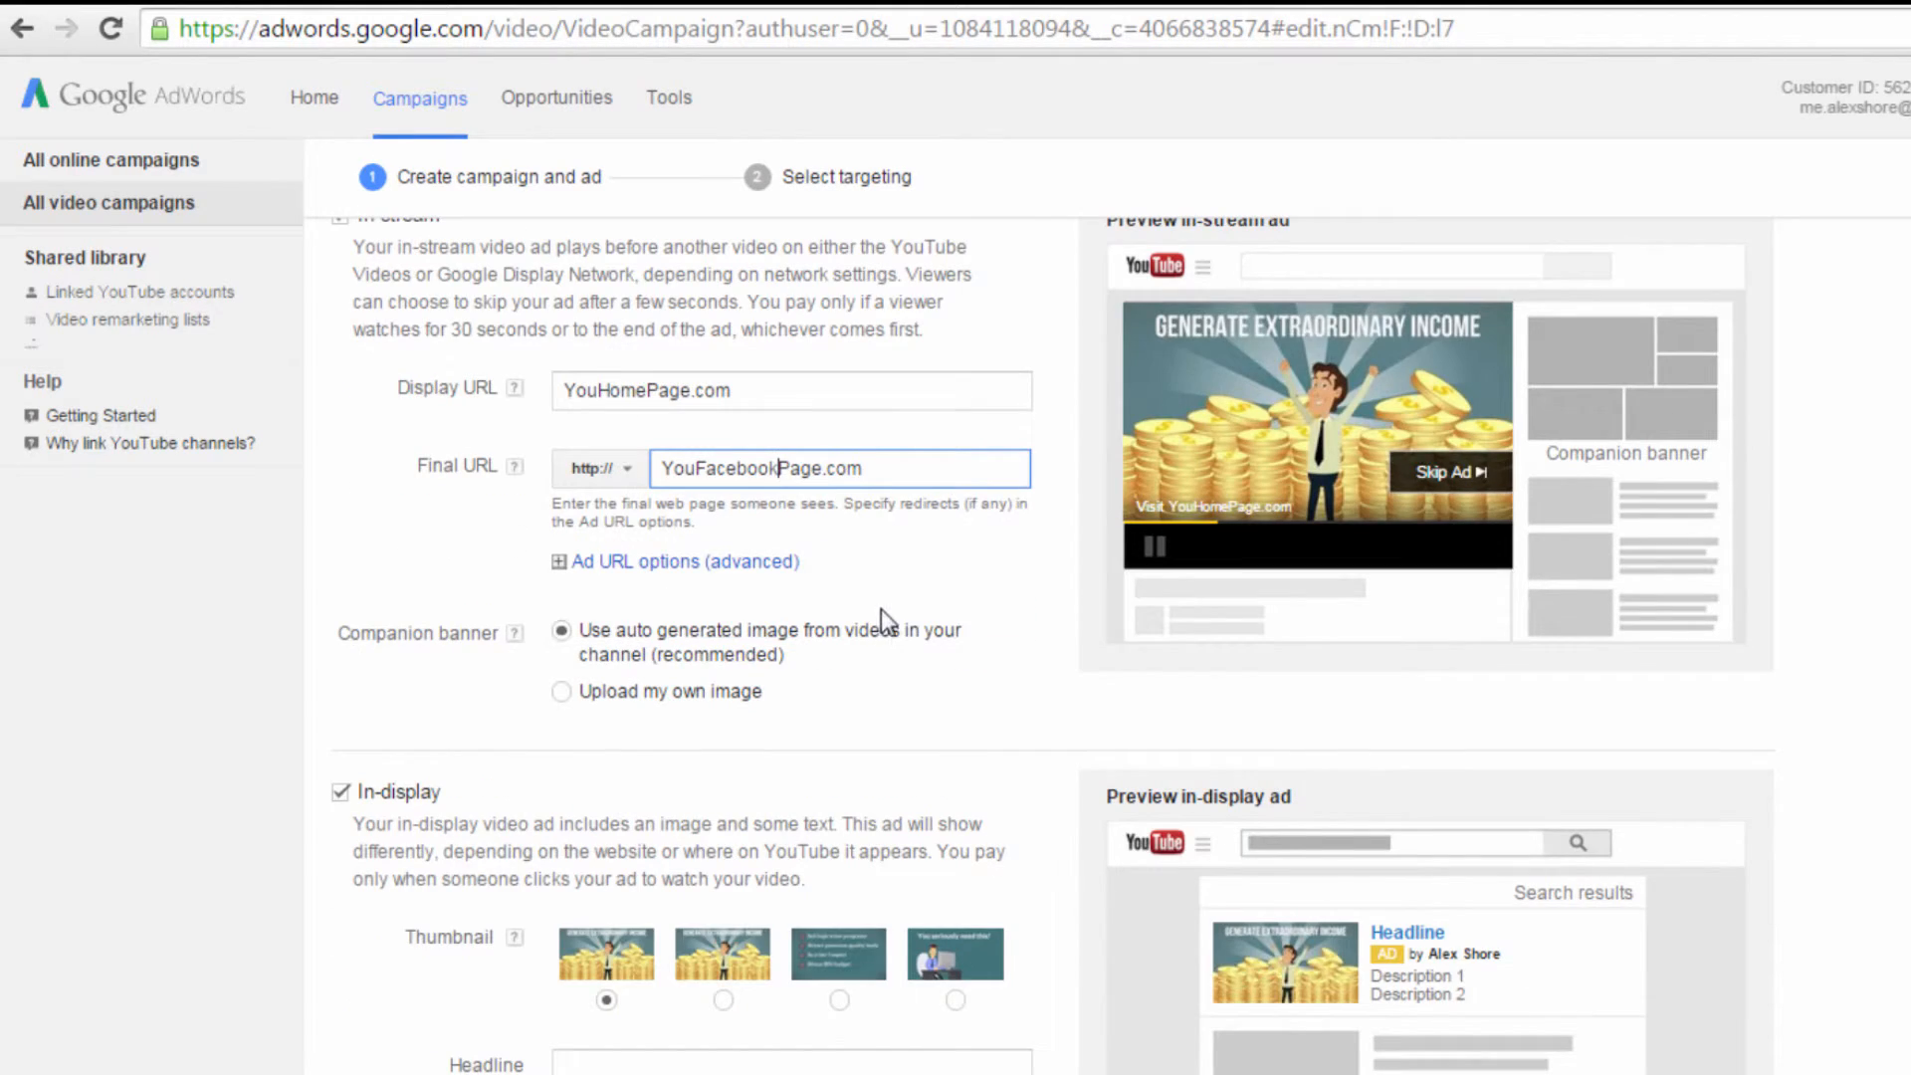
scroll(881, 609, "down", 2)
scroll(701, 595, "down", 4)
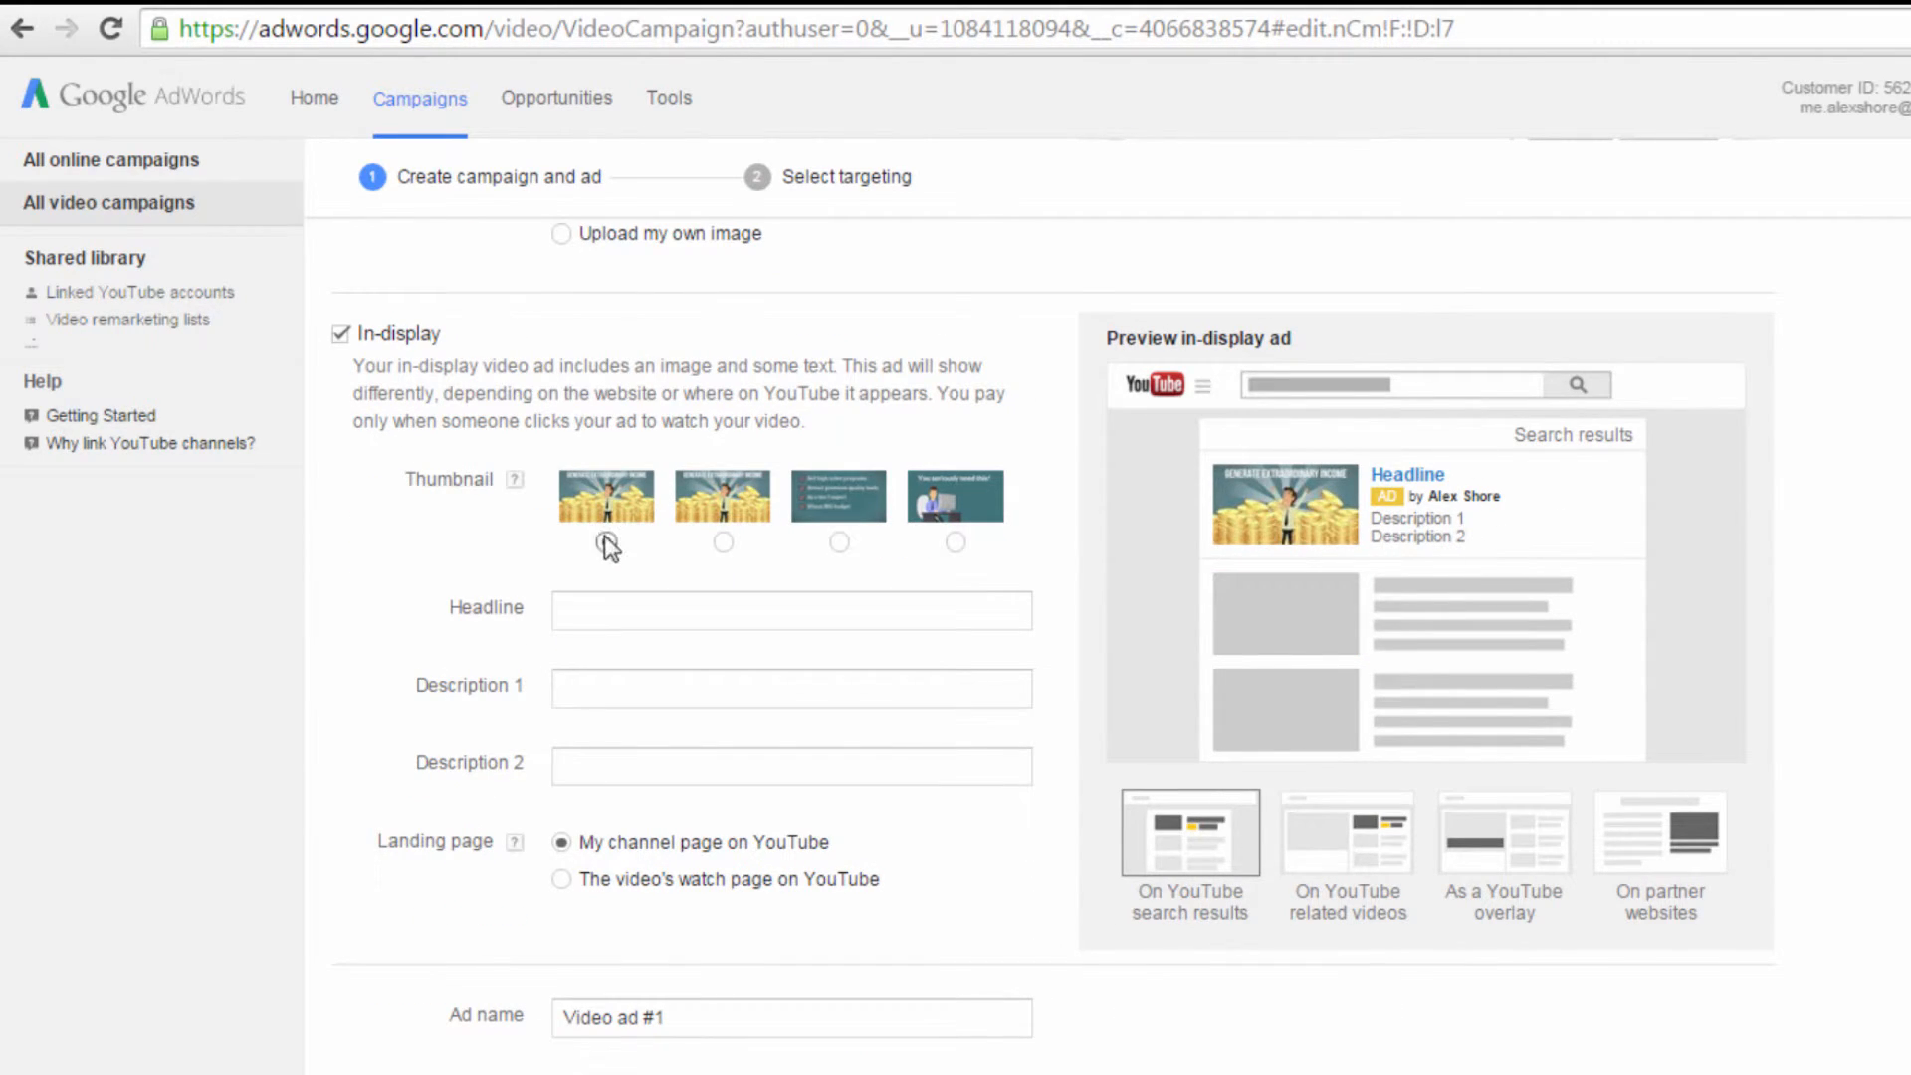
left_click(723, 541)
left_click(839, 542)
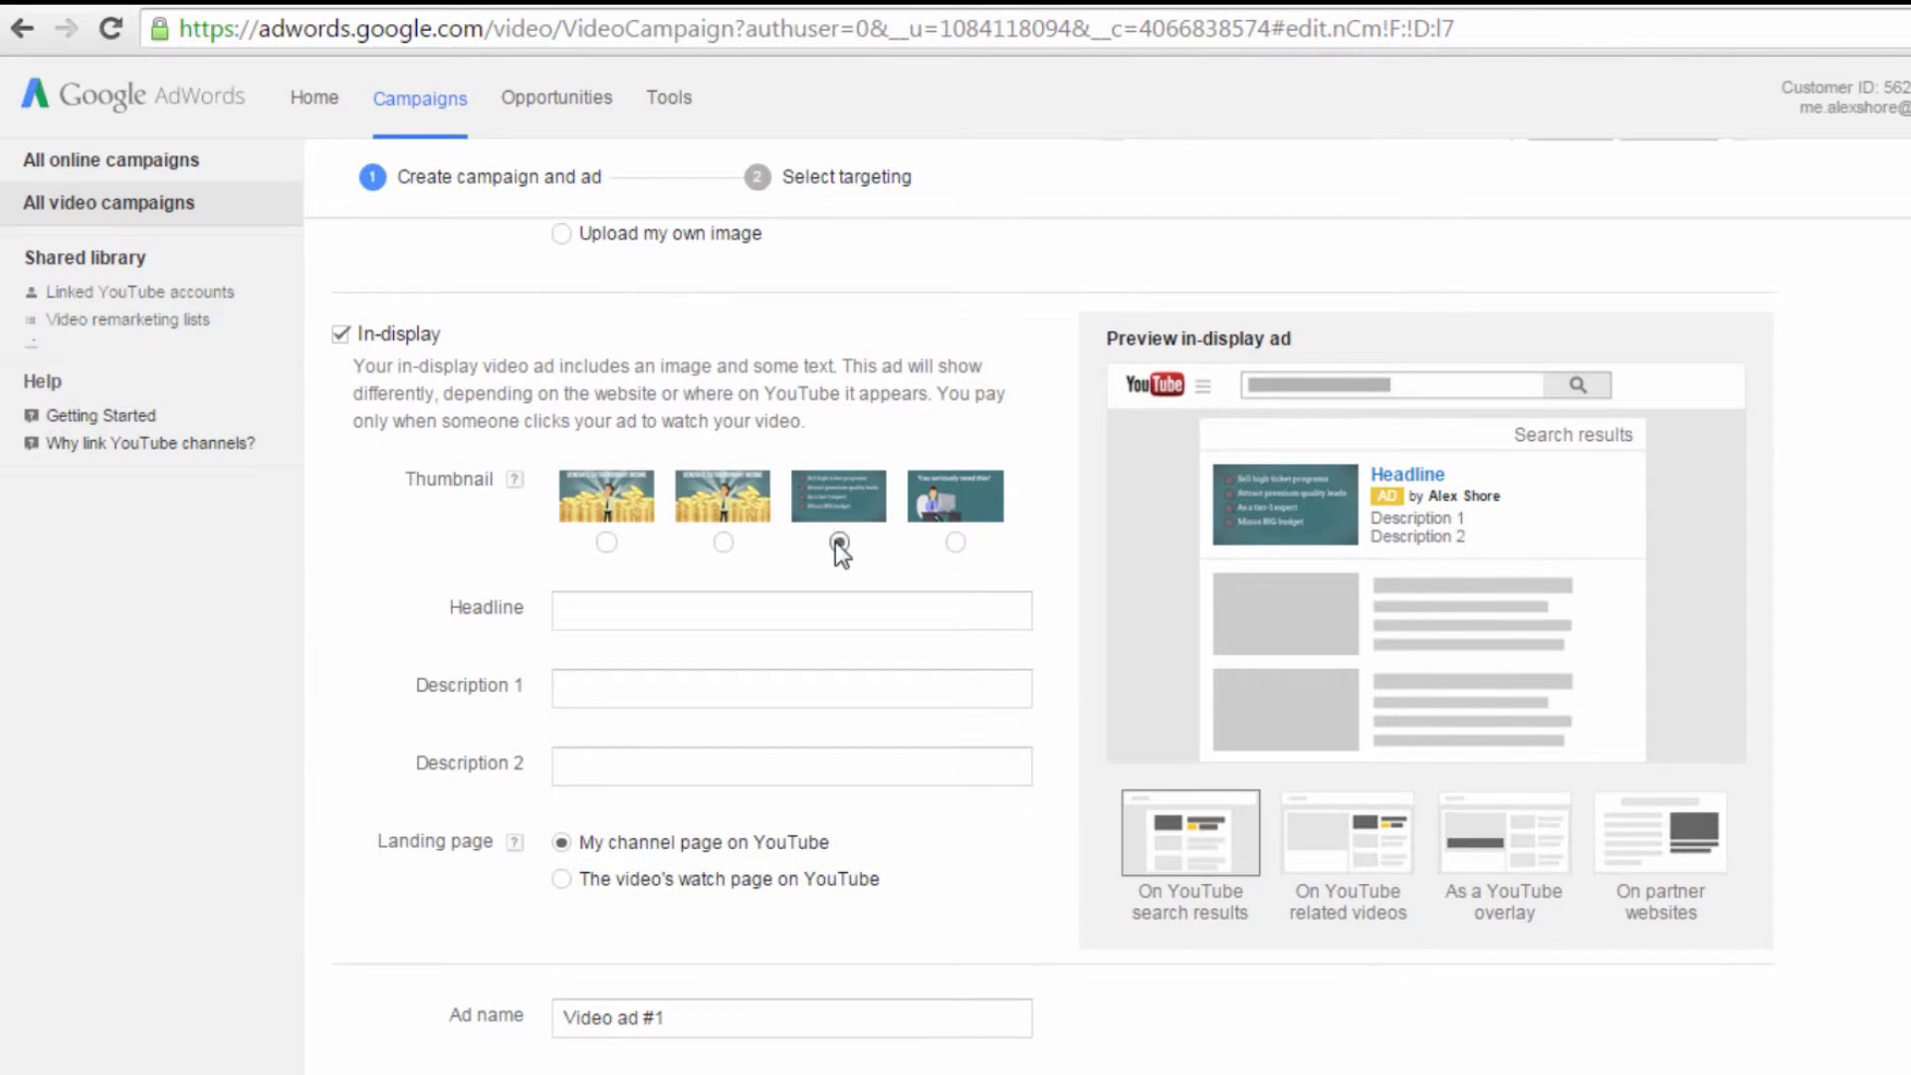
left_click(955, 542)
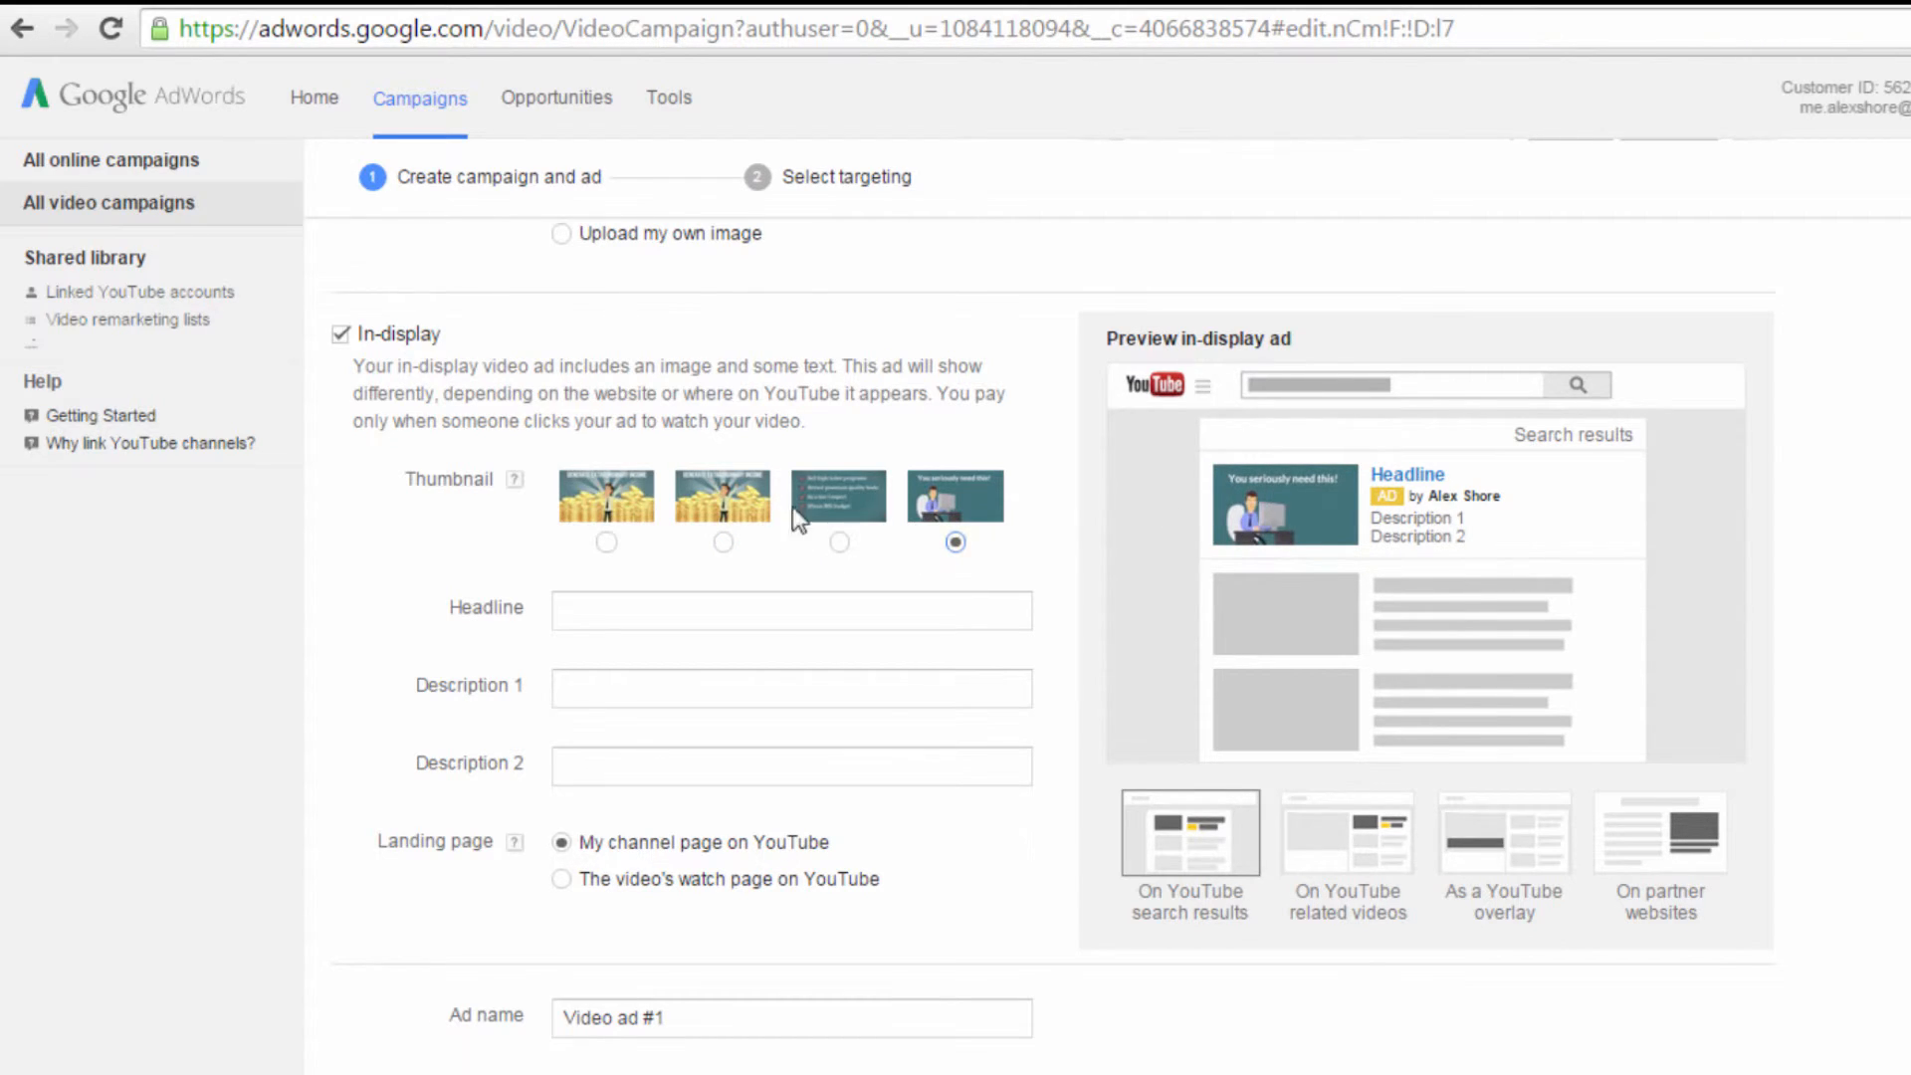
Step: Enter "Winning at Webinars" as the in-display ad's headline and "How to make big bucks" as its first description line
left_click(807, 618)
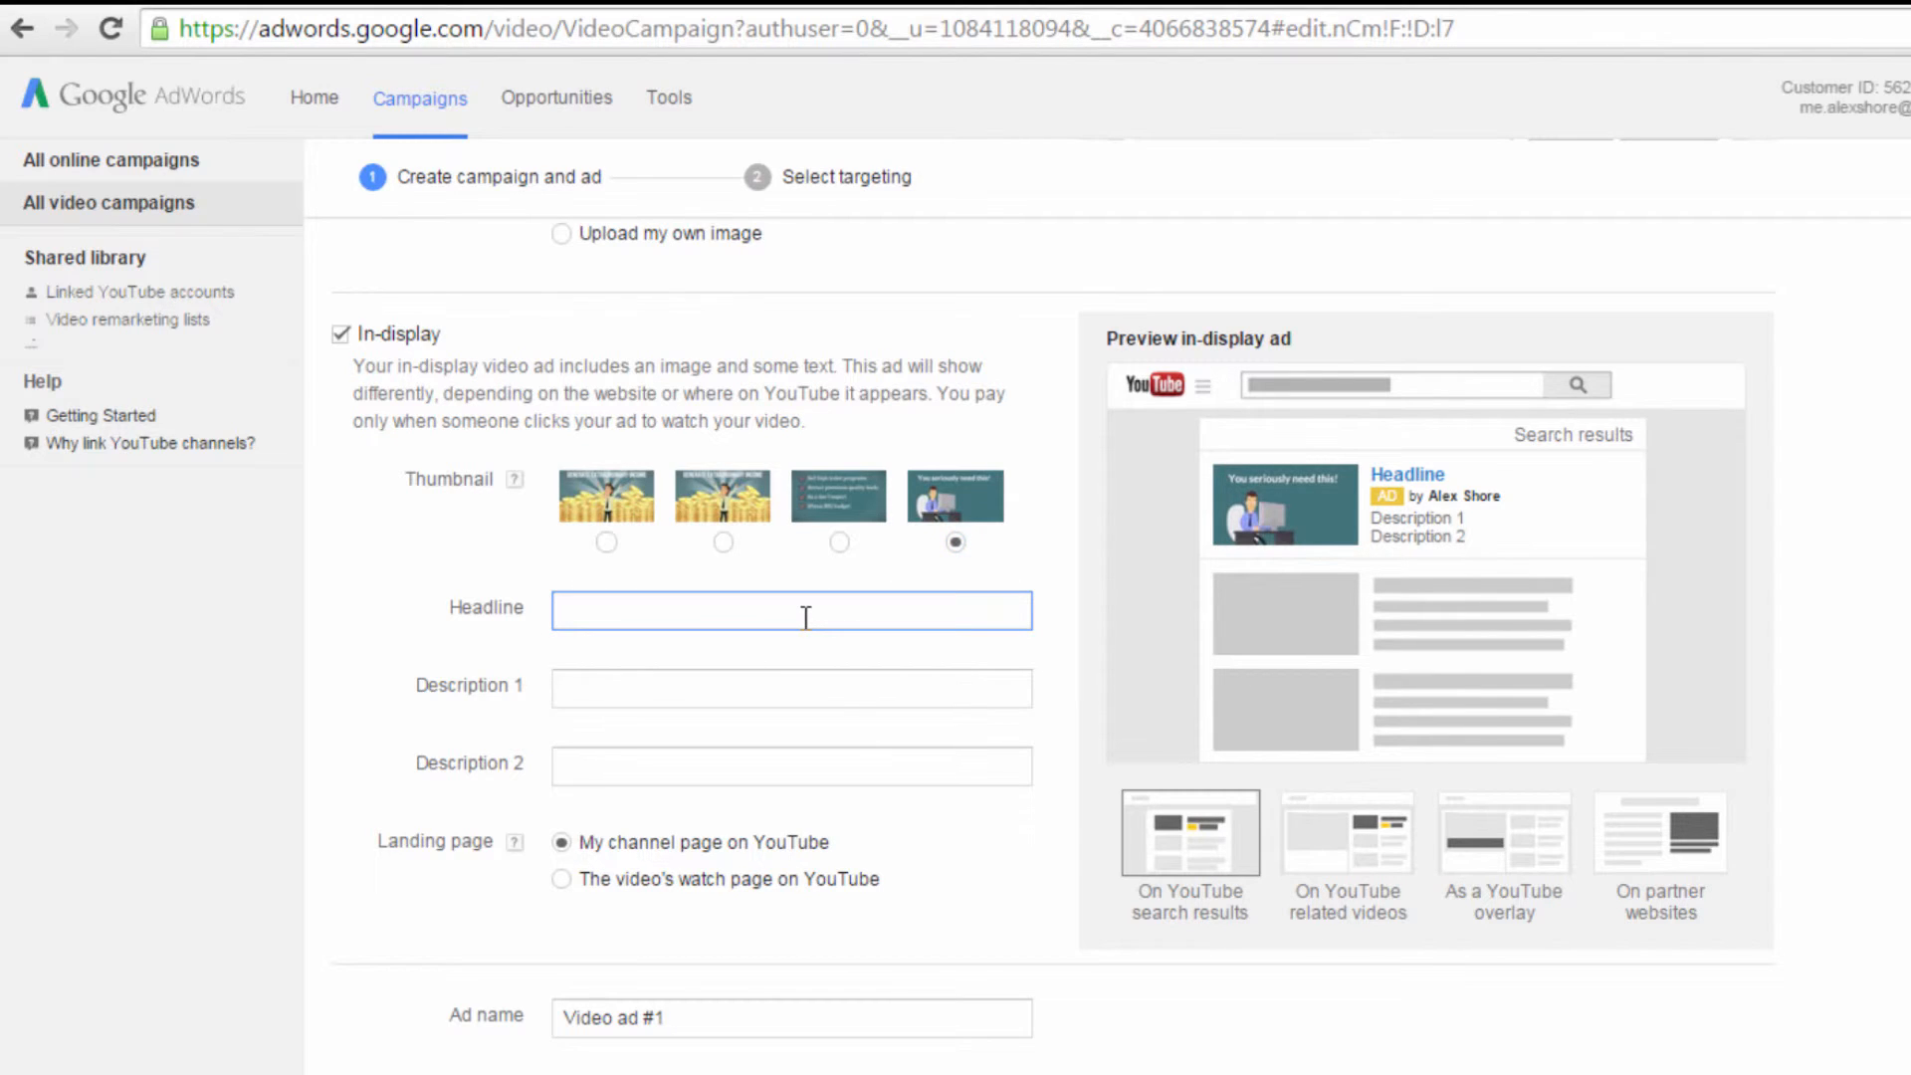
type("Winning ")
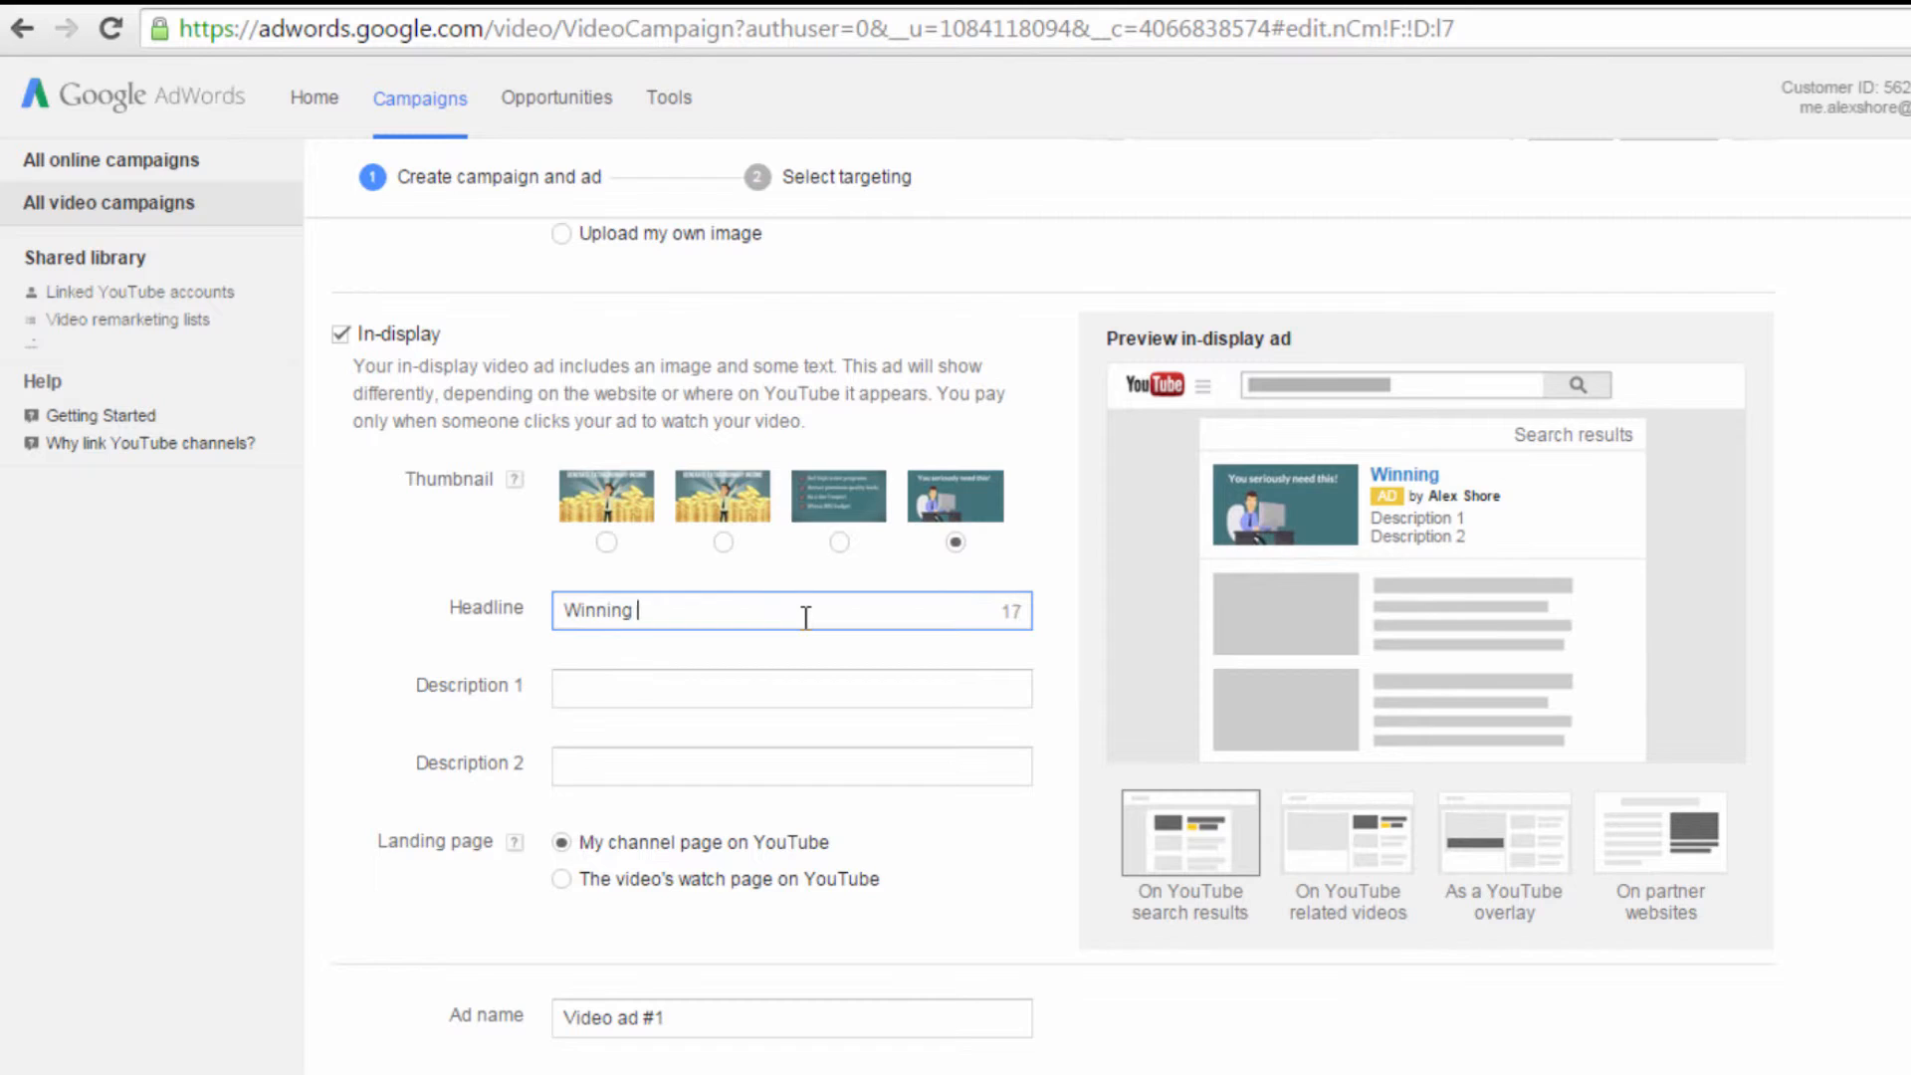
type("at Webinars")
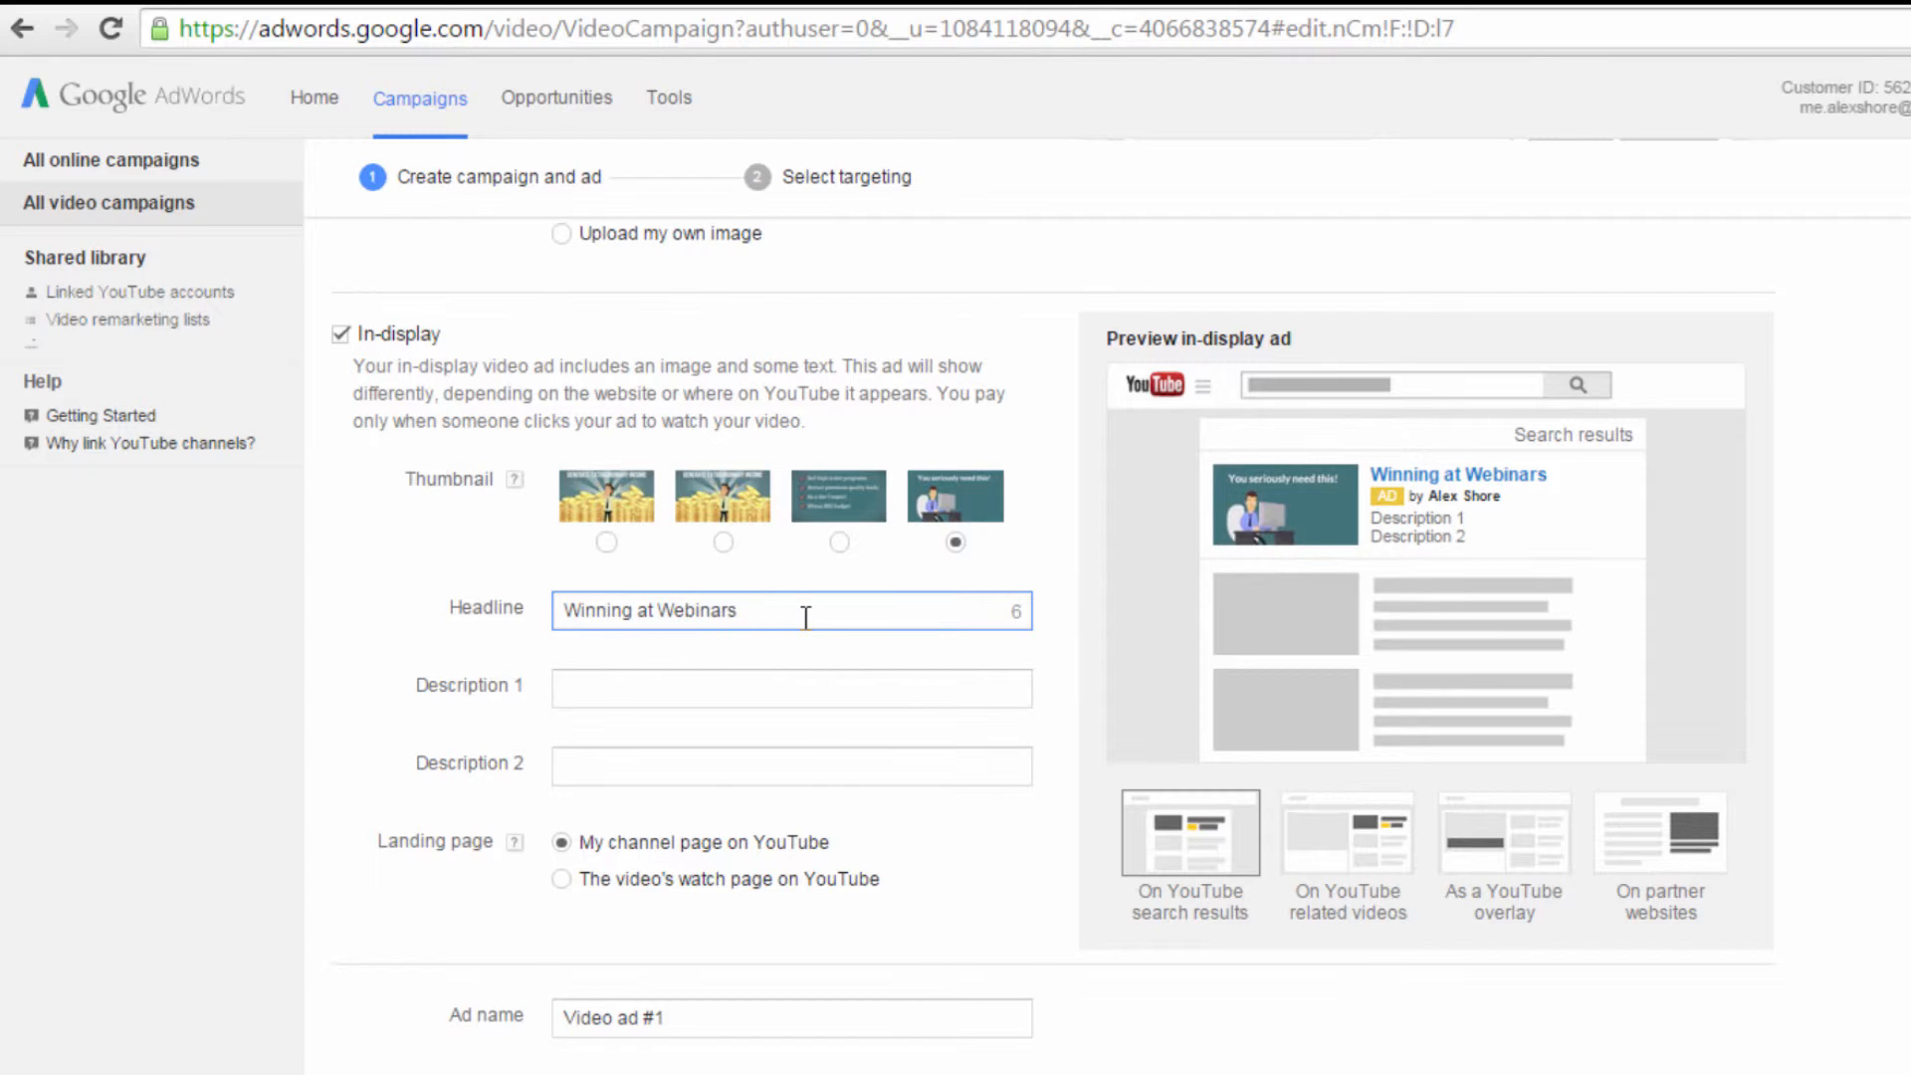
left_click(796, 688)
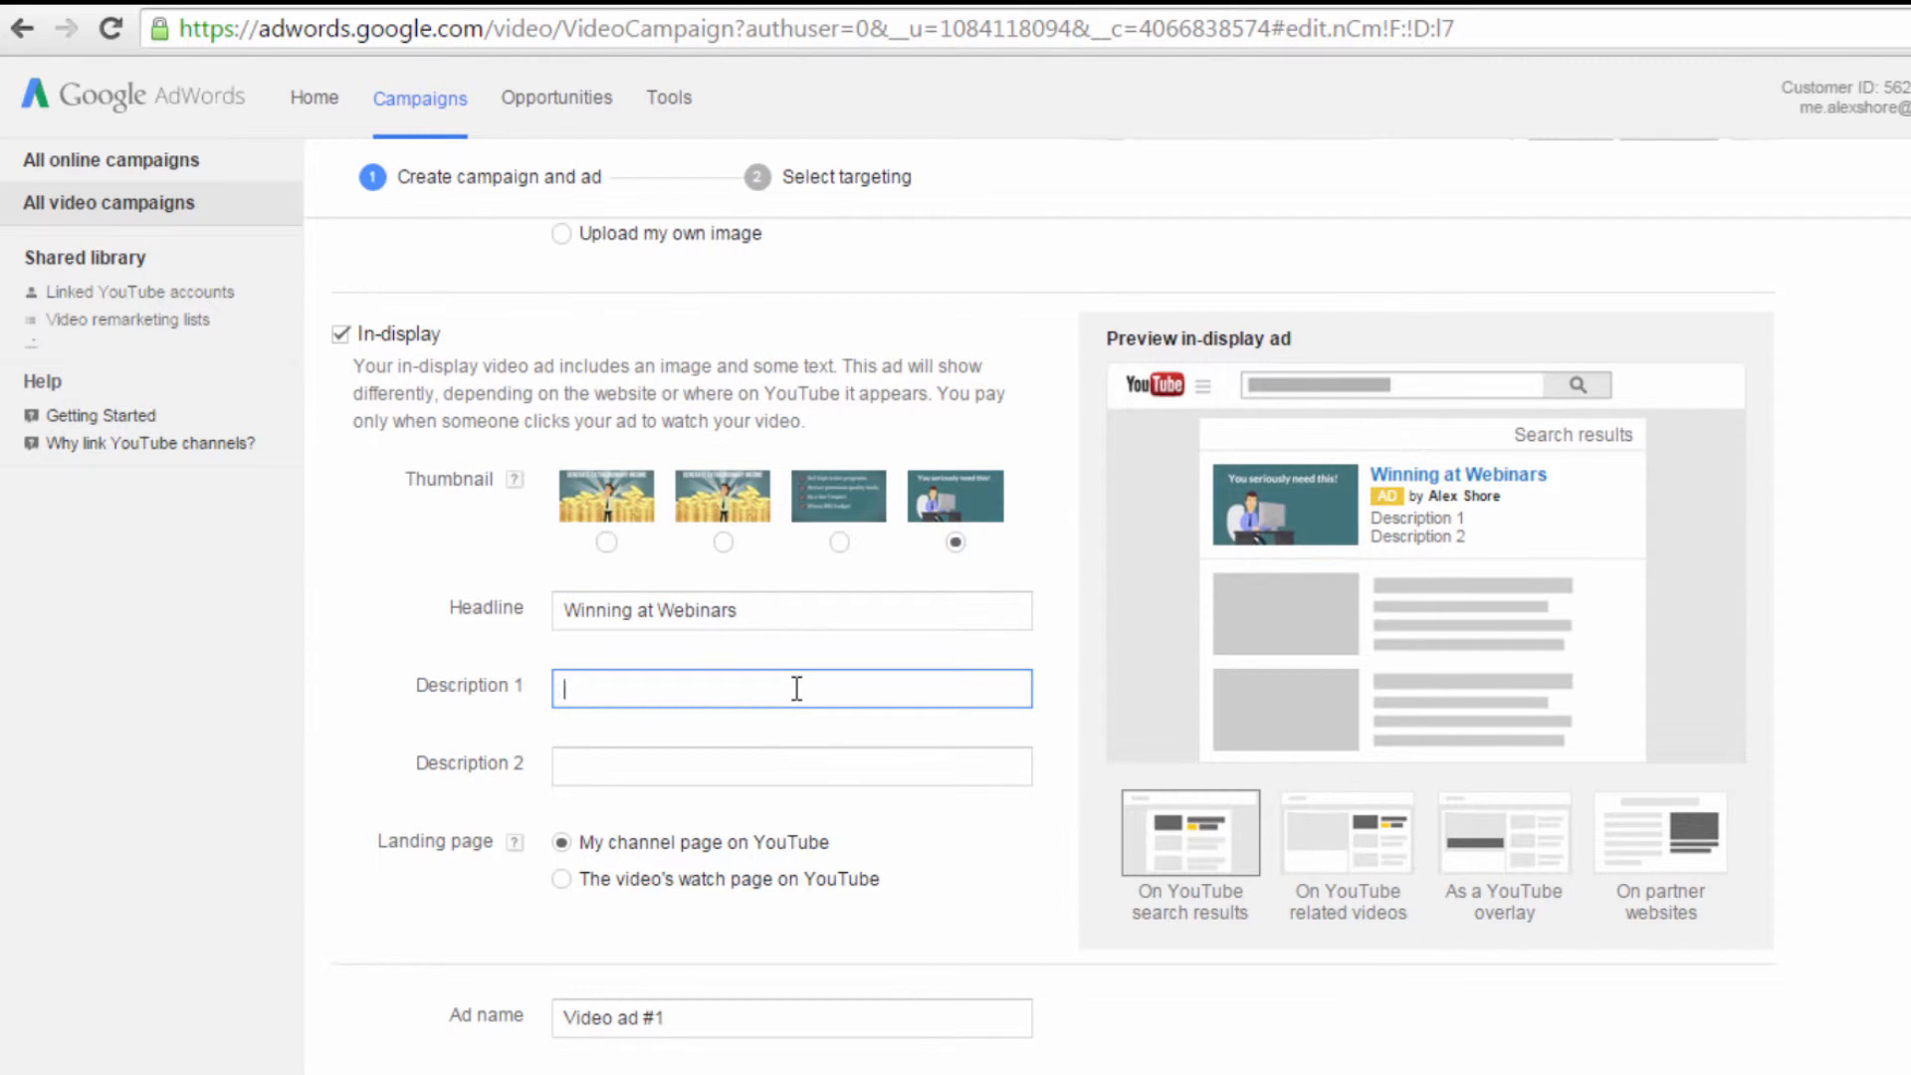
type("How to make ")
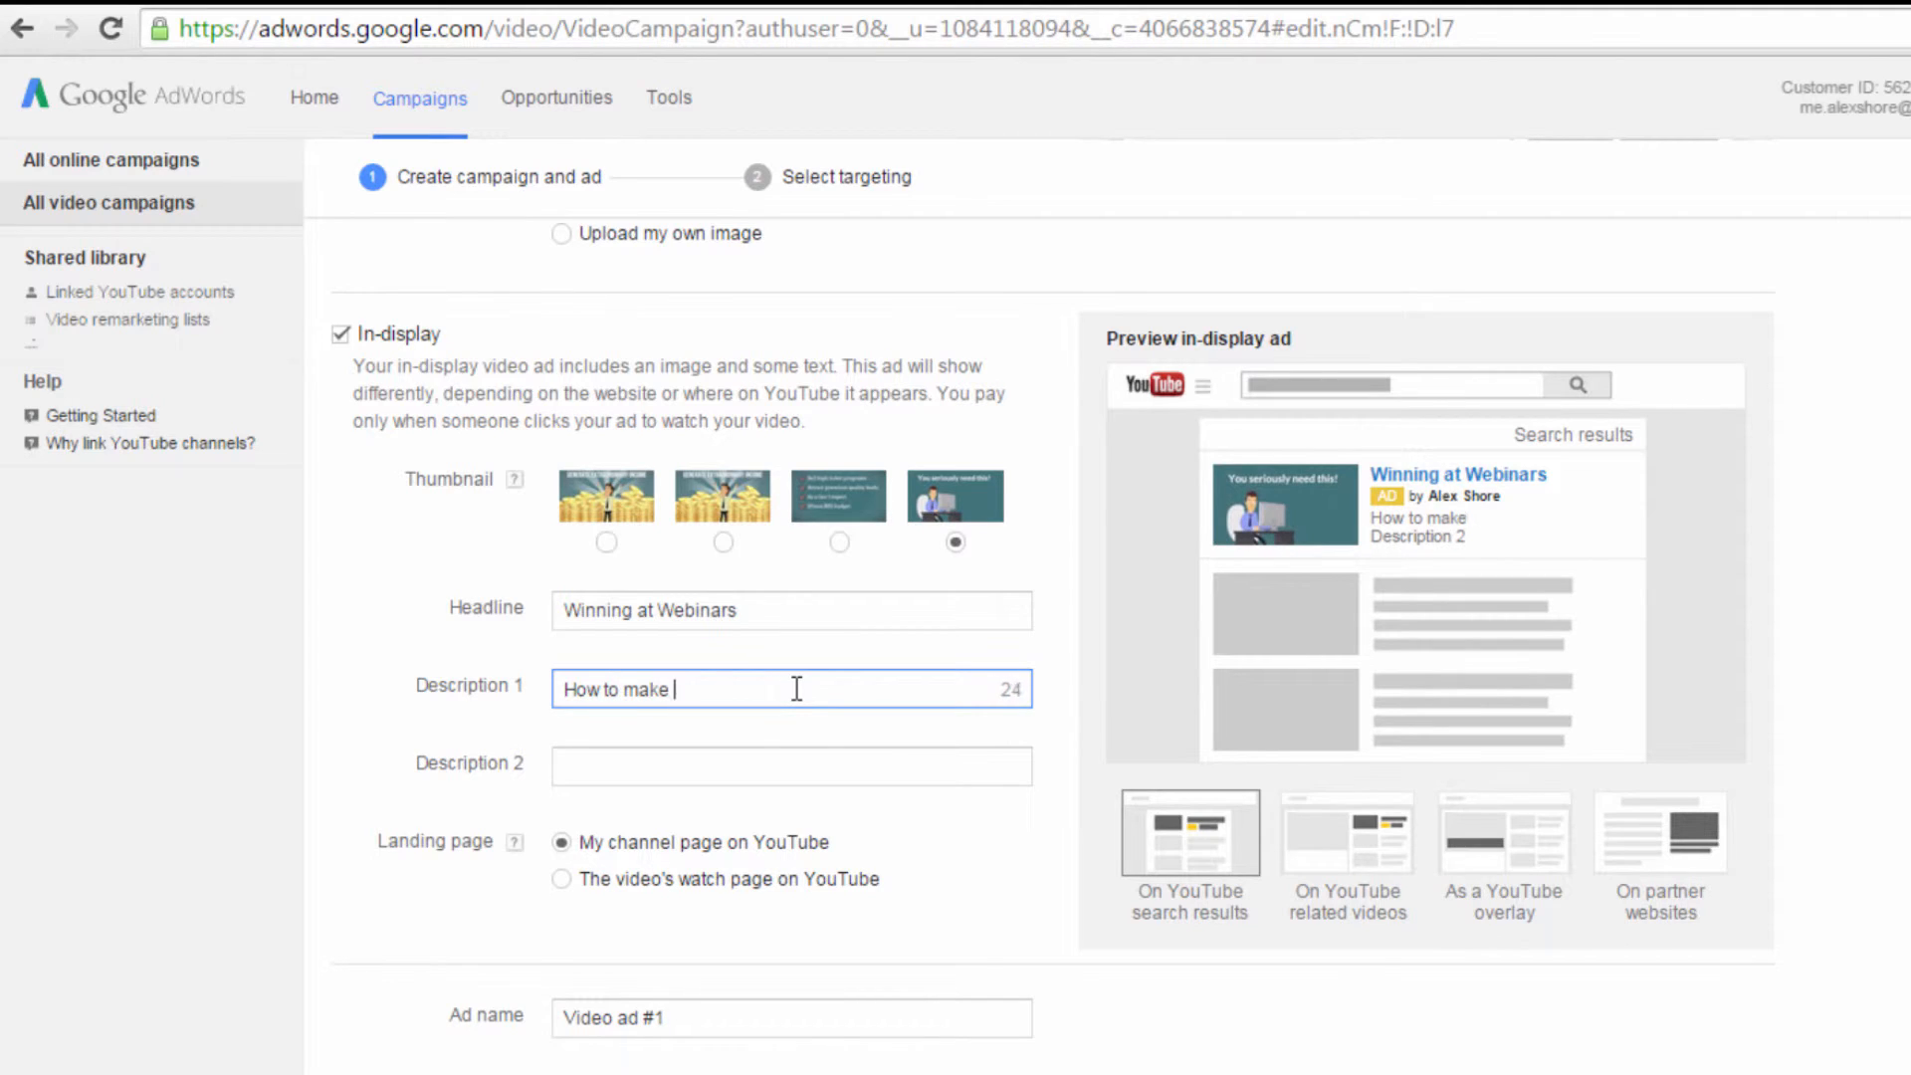
type("big bucks")
Step: Enter "through your next webinar!" as the second description line and set the landing page to the video's watch page on YouTube
left_click(803, 774)
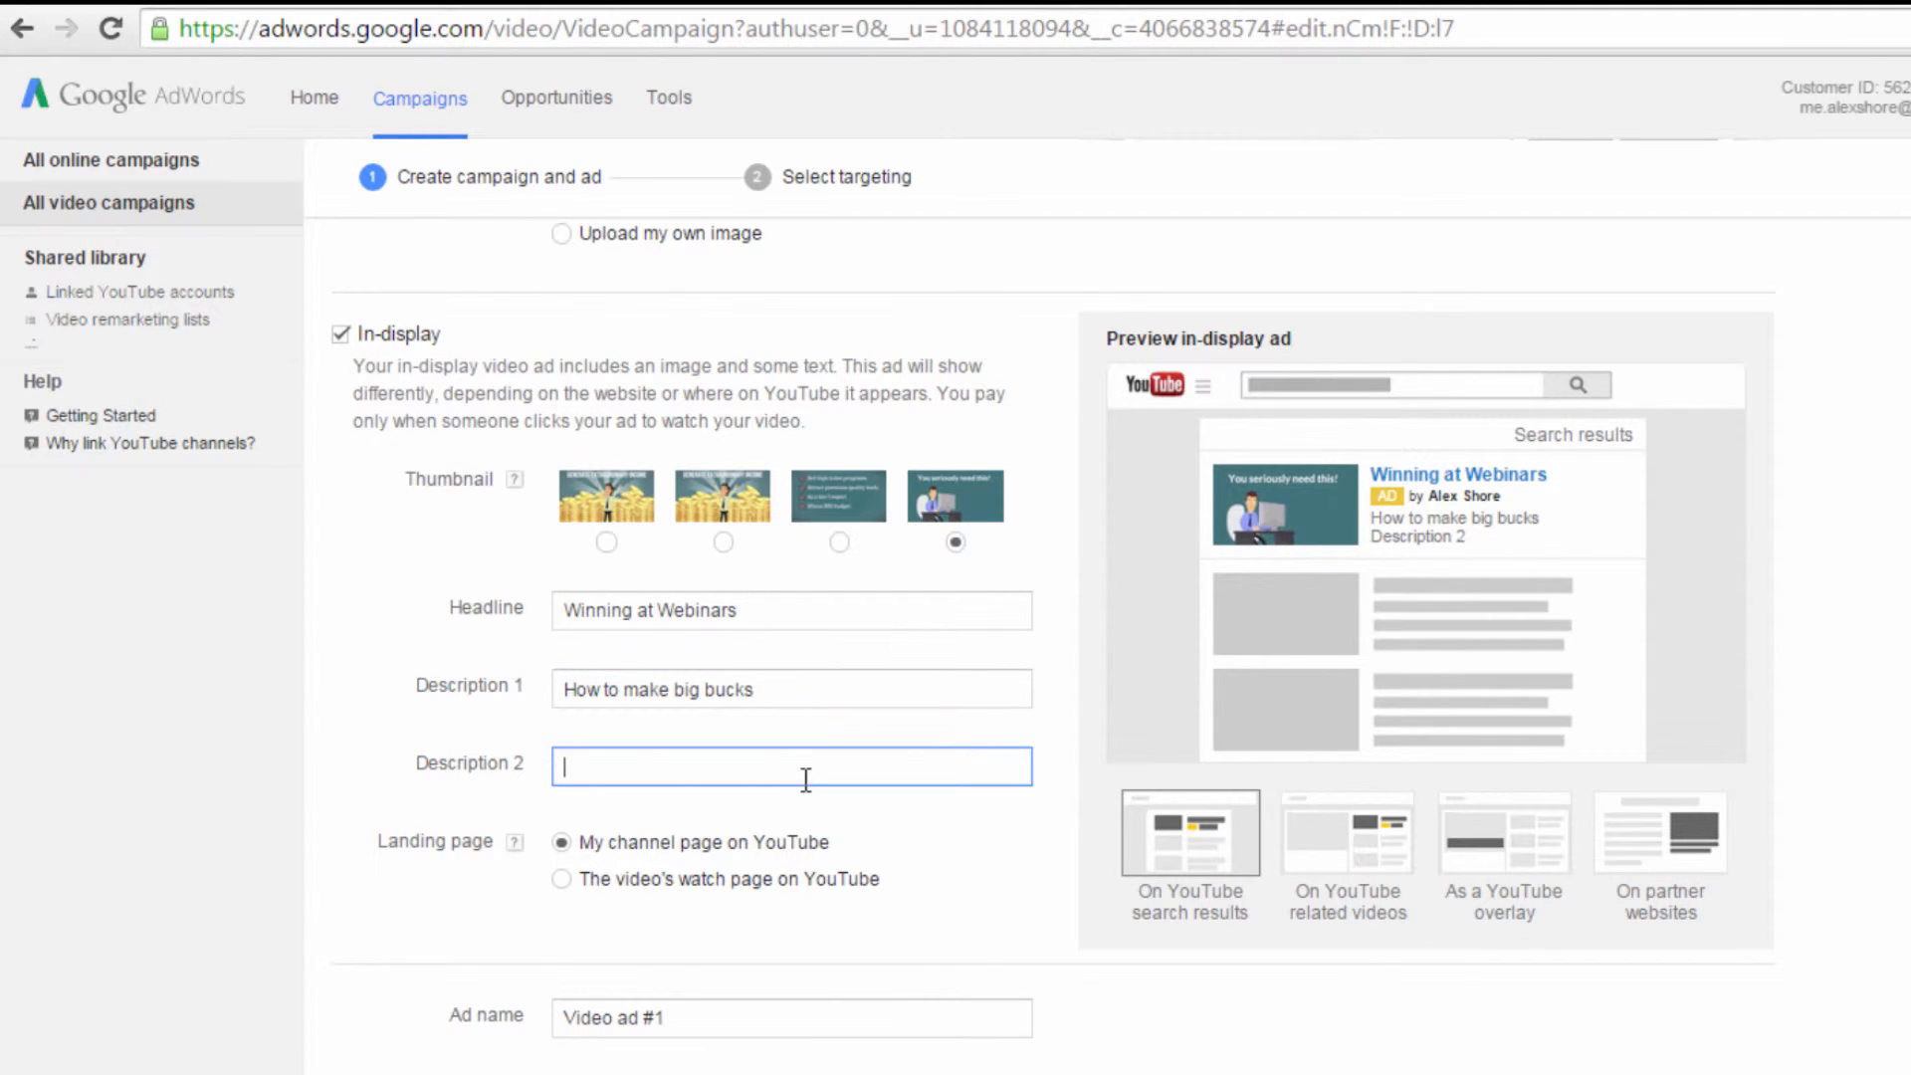
type("through your next webinar")
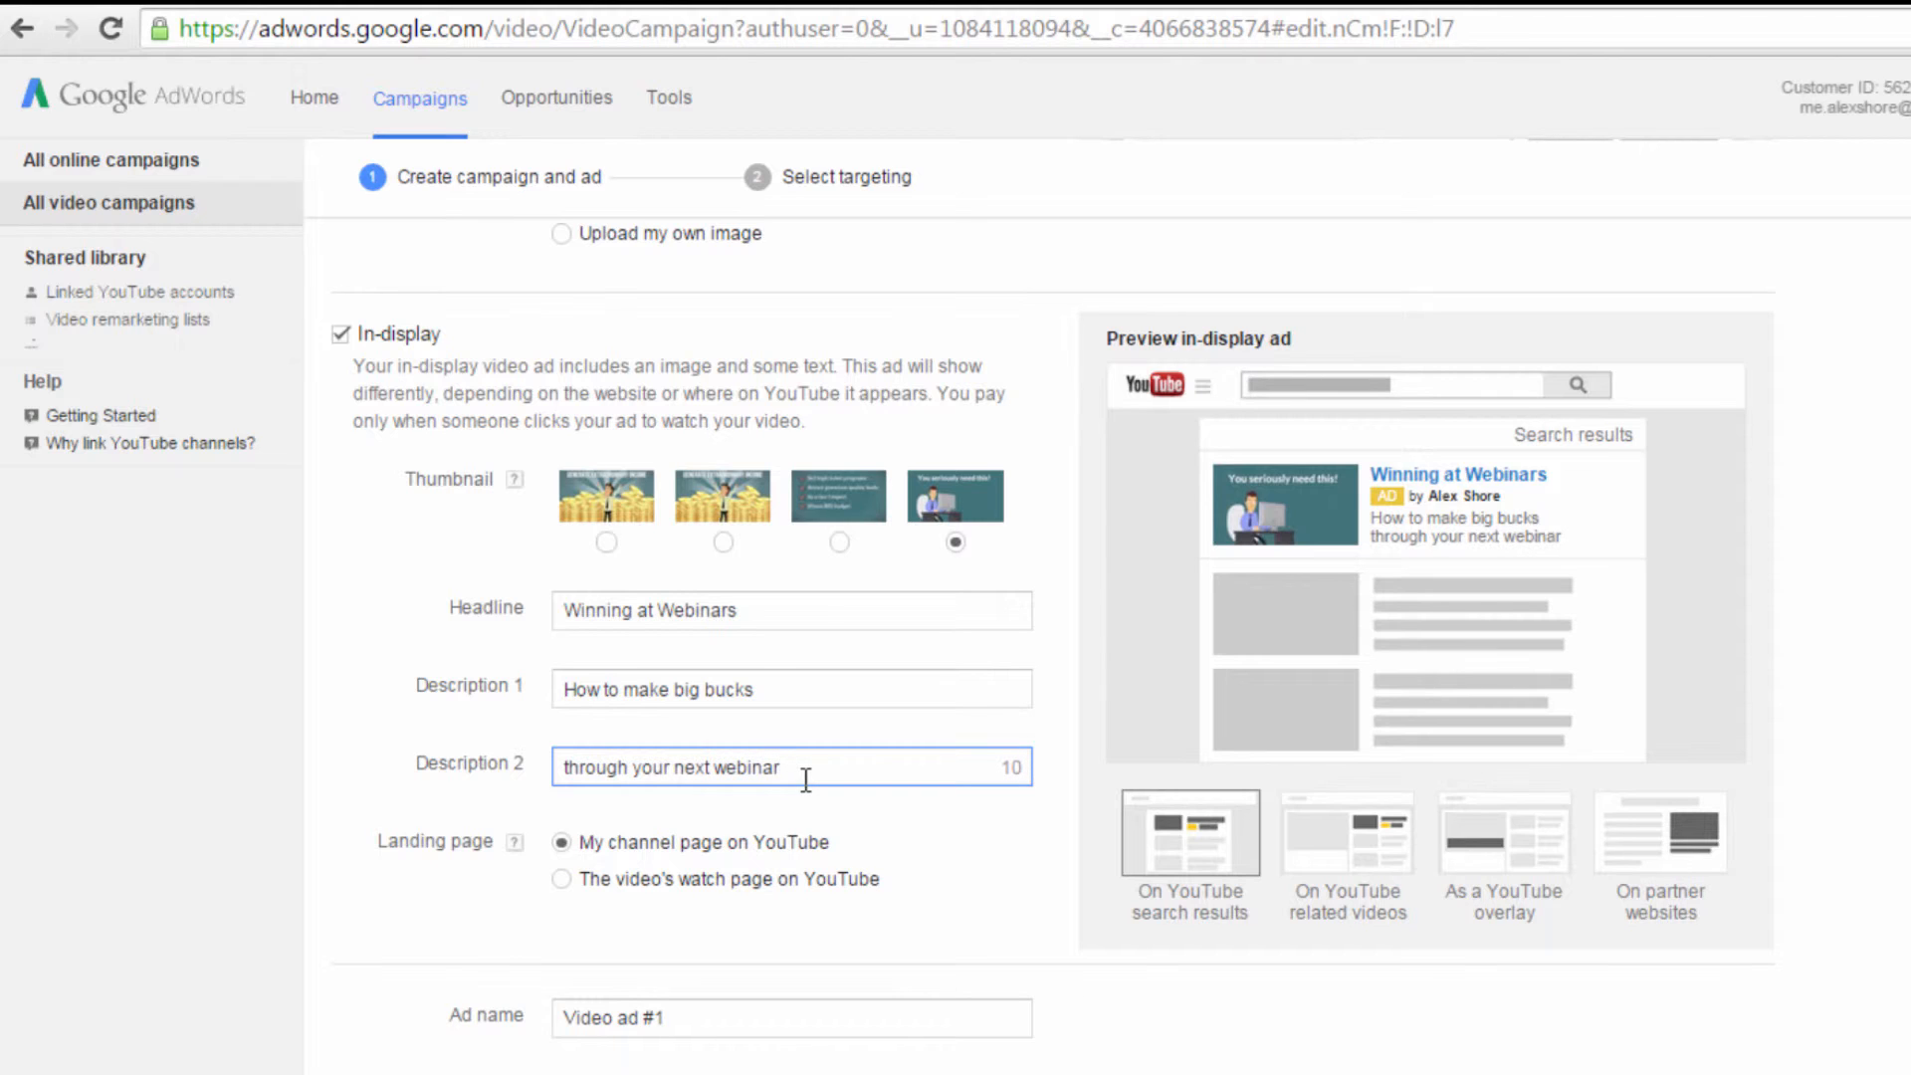
type("!")
scroll(802, 816, "down", 2)
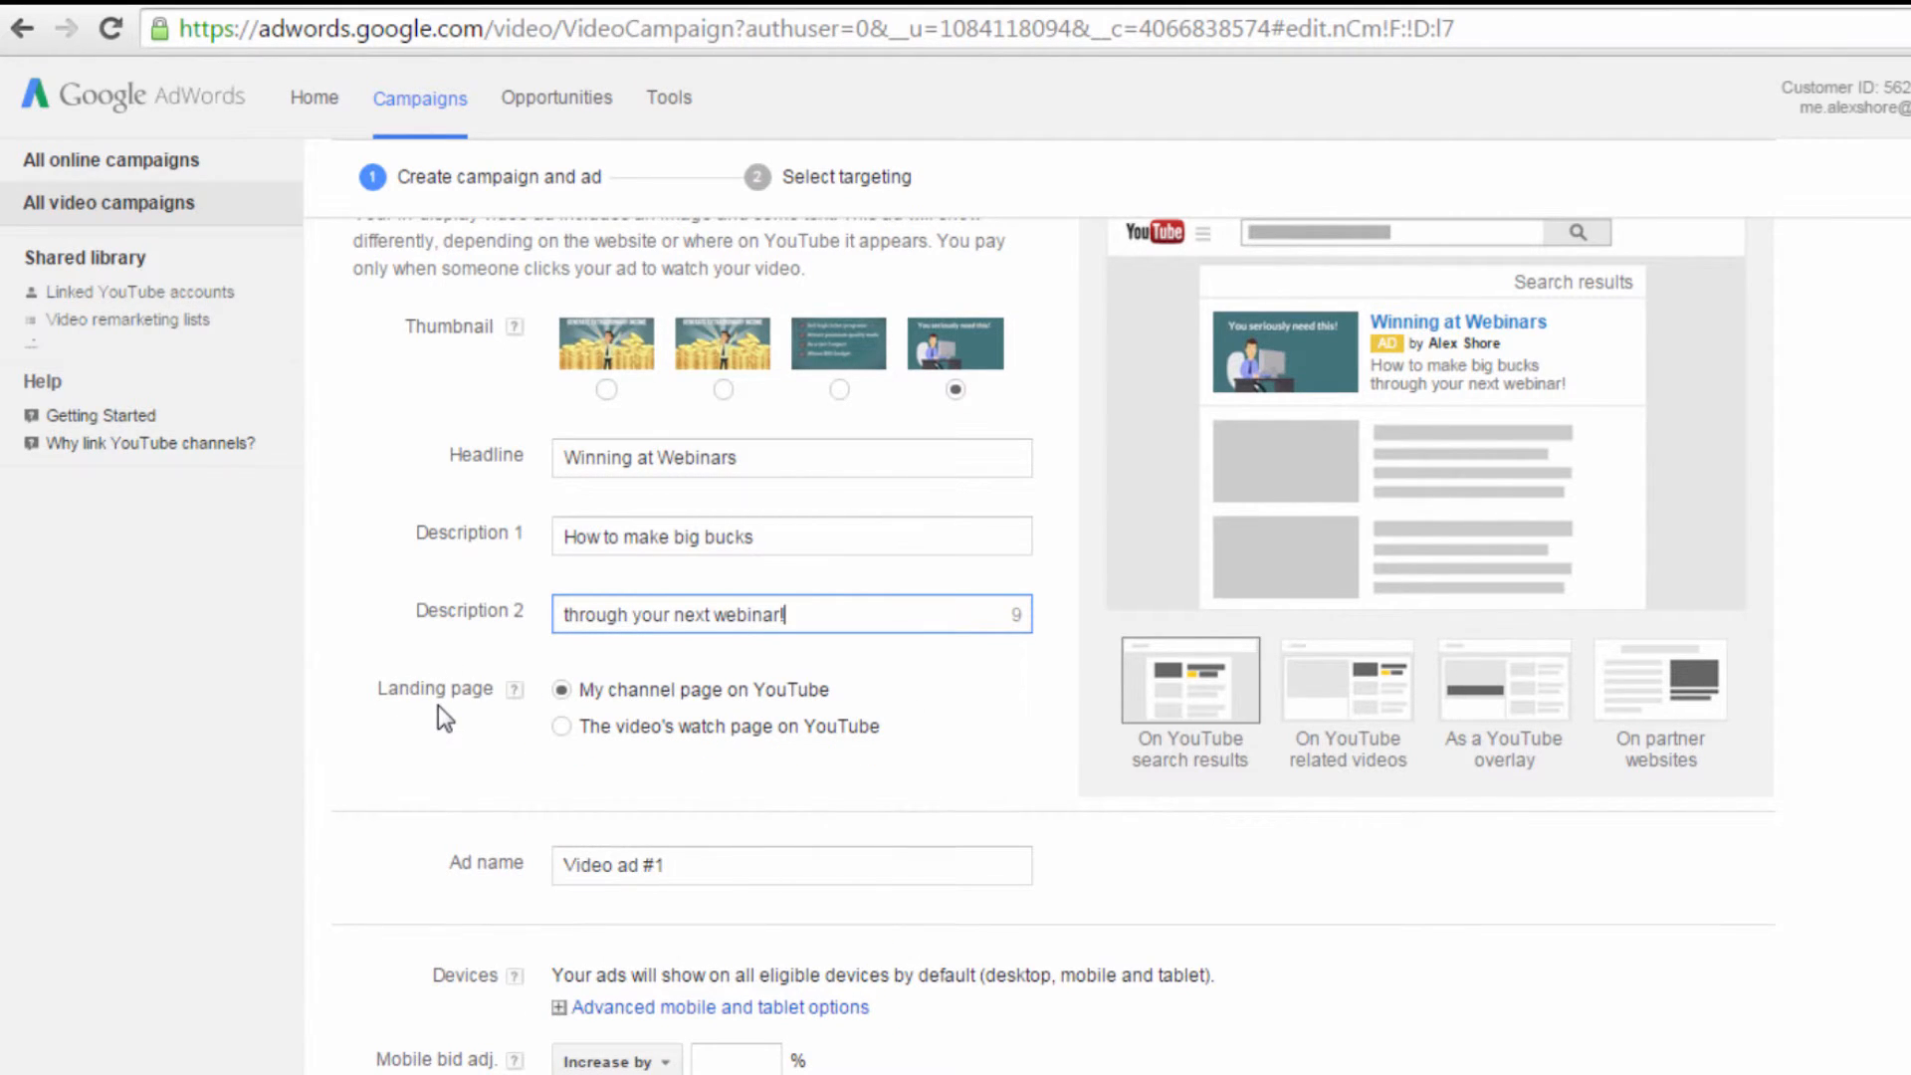
left_click(561, 726)
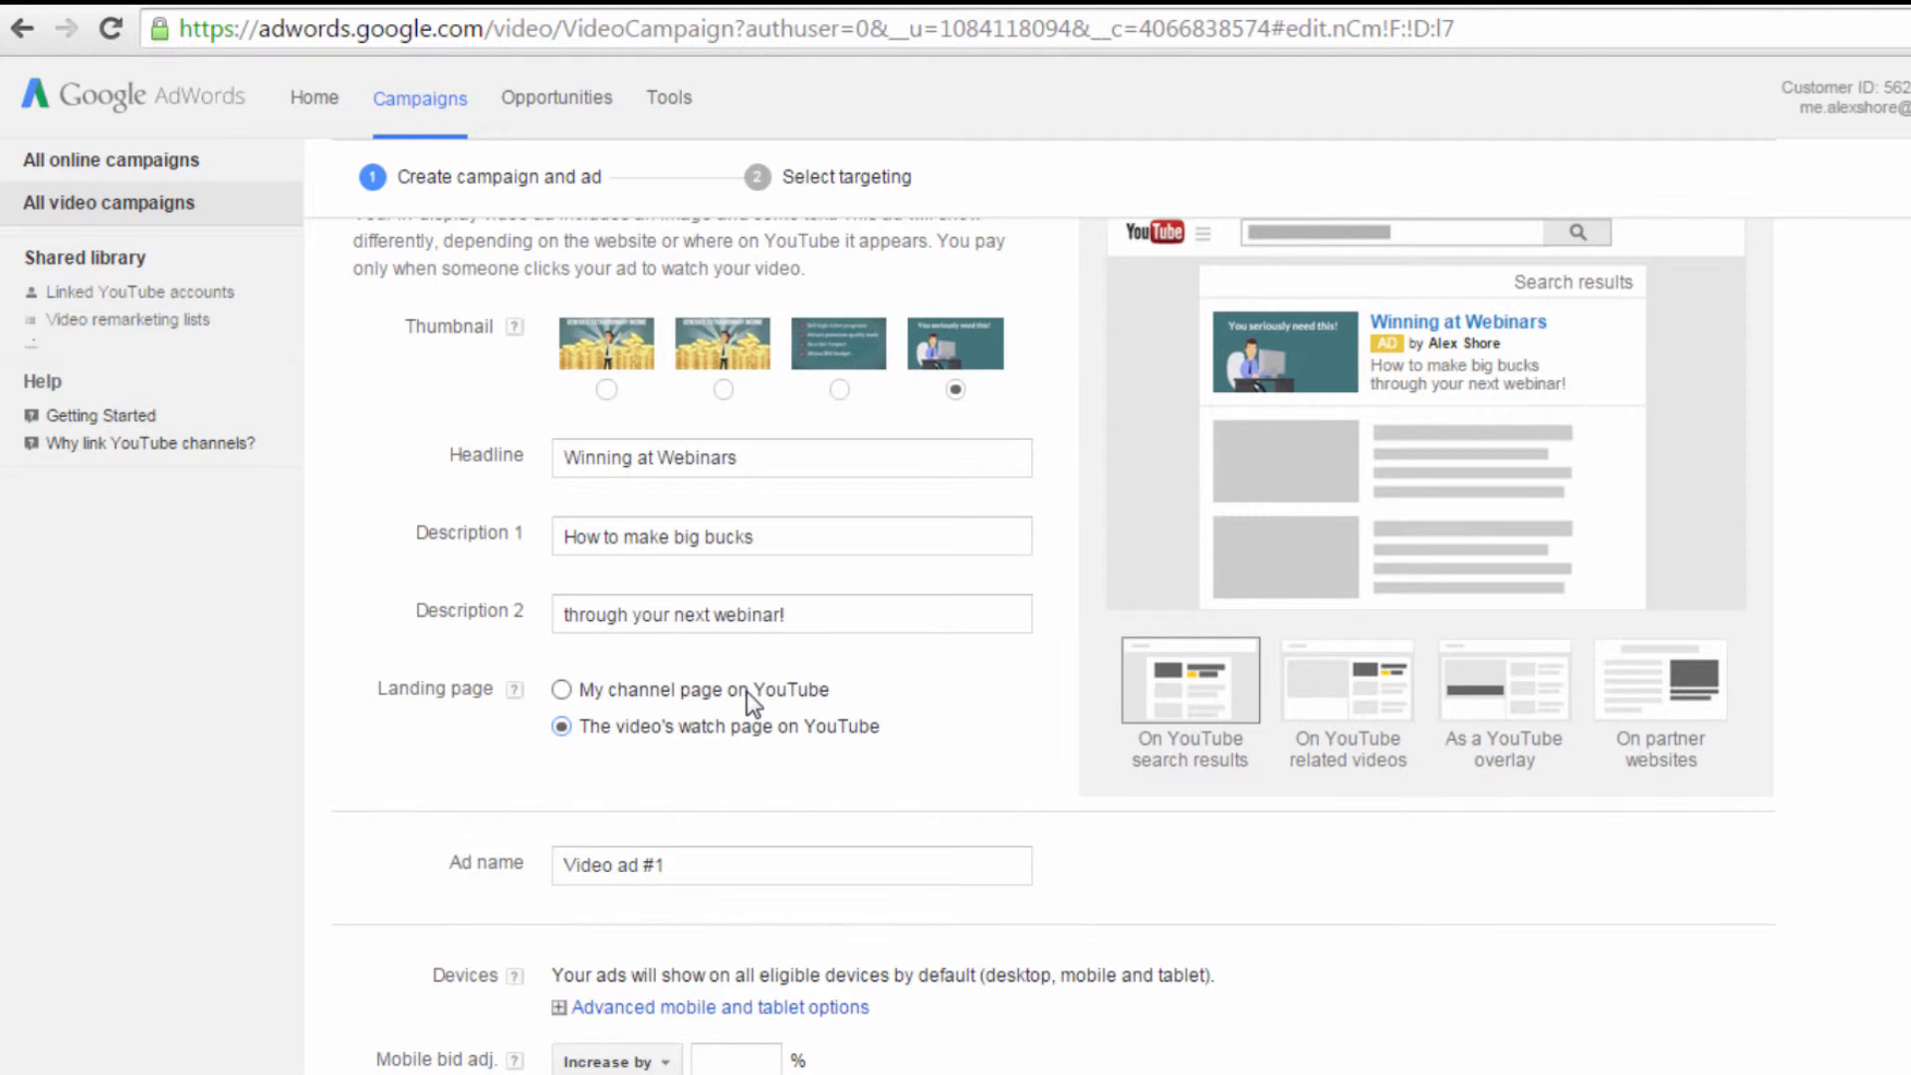
Step: Rename the ad as Video ad Webinars, then save the campaign settings and continue to targeting
scroll(670, 862, "down", 2)
left_click(688, 712)
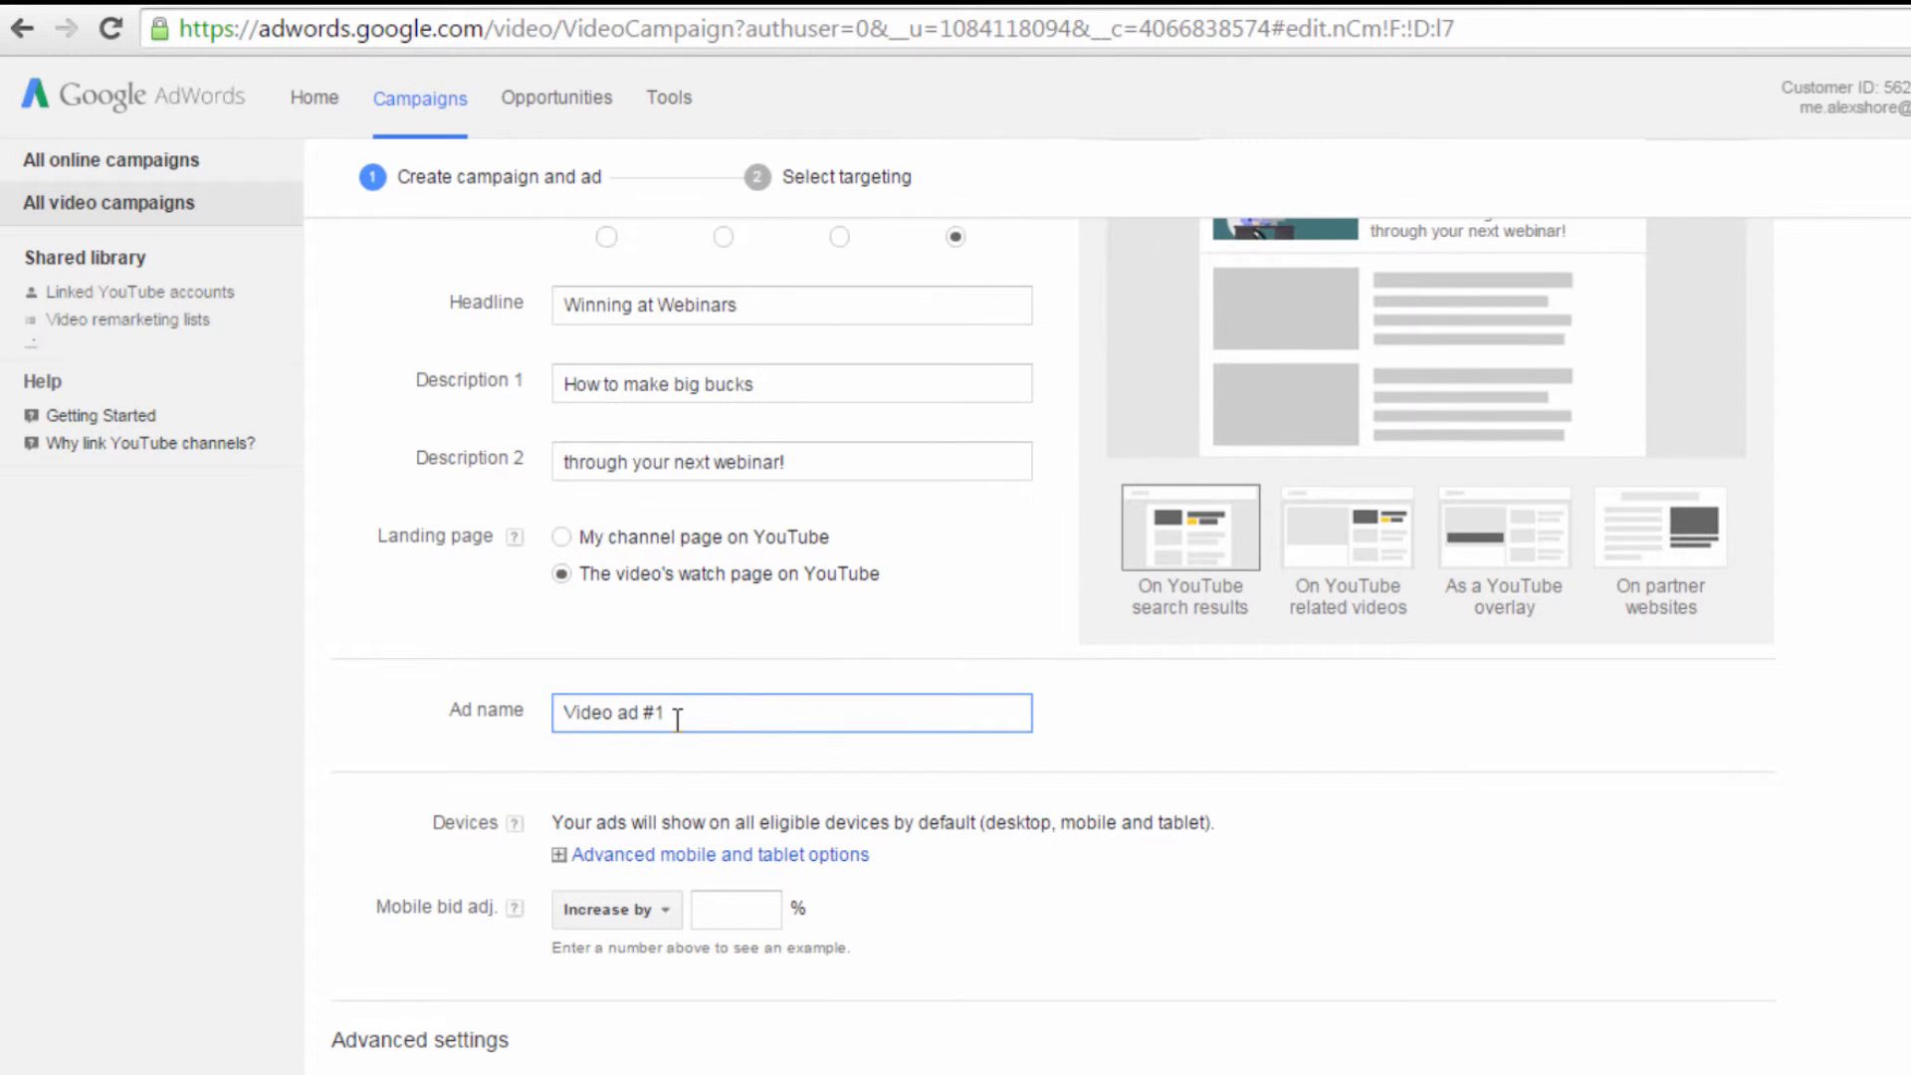
left_click_drag(660, 714, 498, 712)
key("Right")
key("BackSpace")
key("BackSpace")
type("Webinars")
scroll(1155, 746, "down", 1)
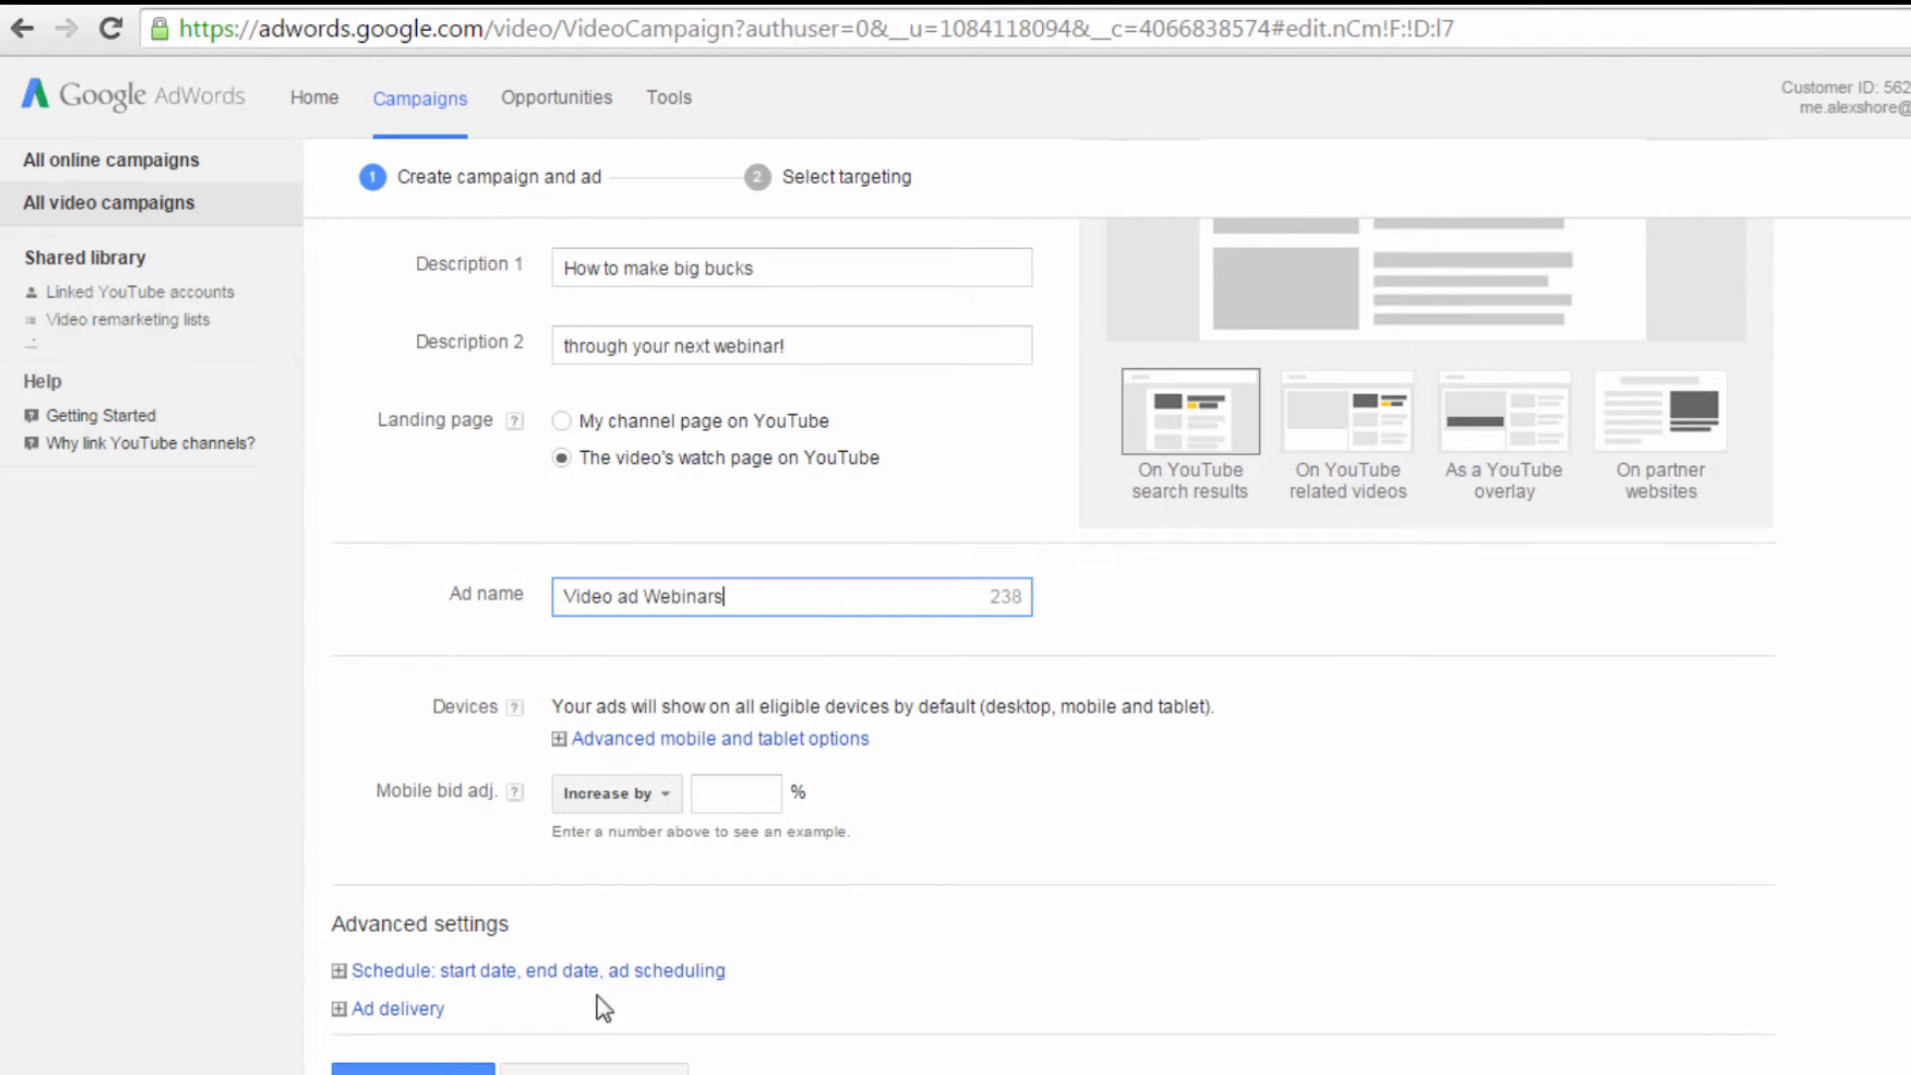
left_click(418, 1072)
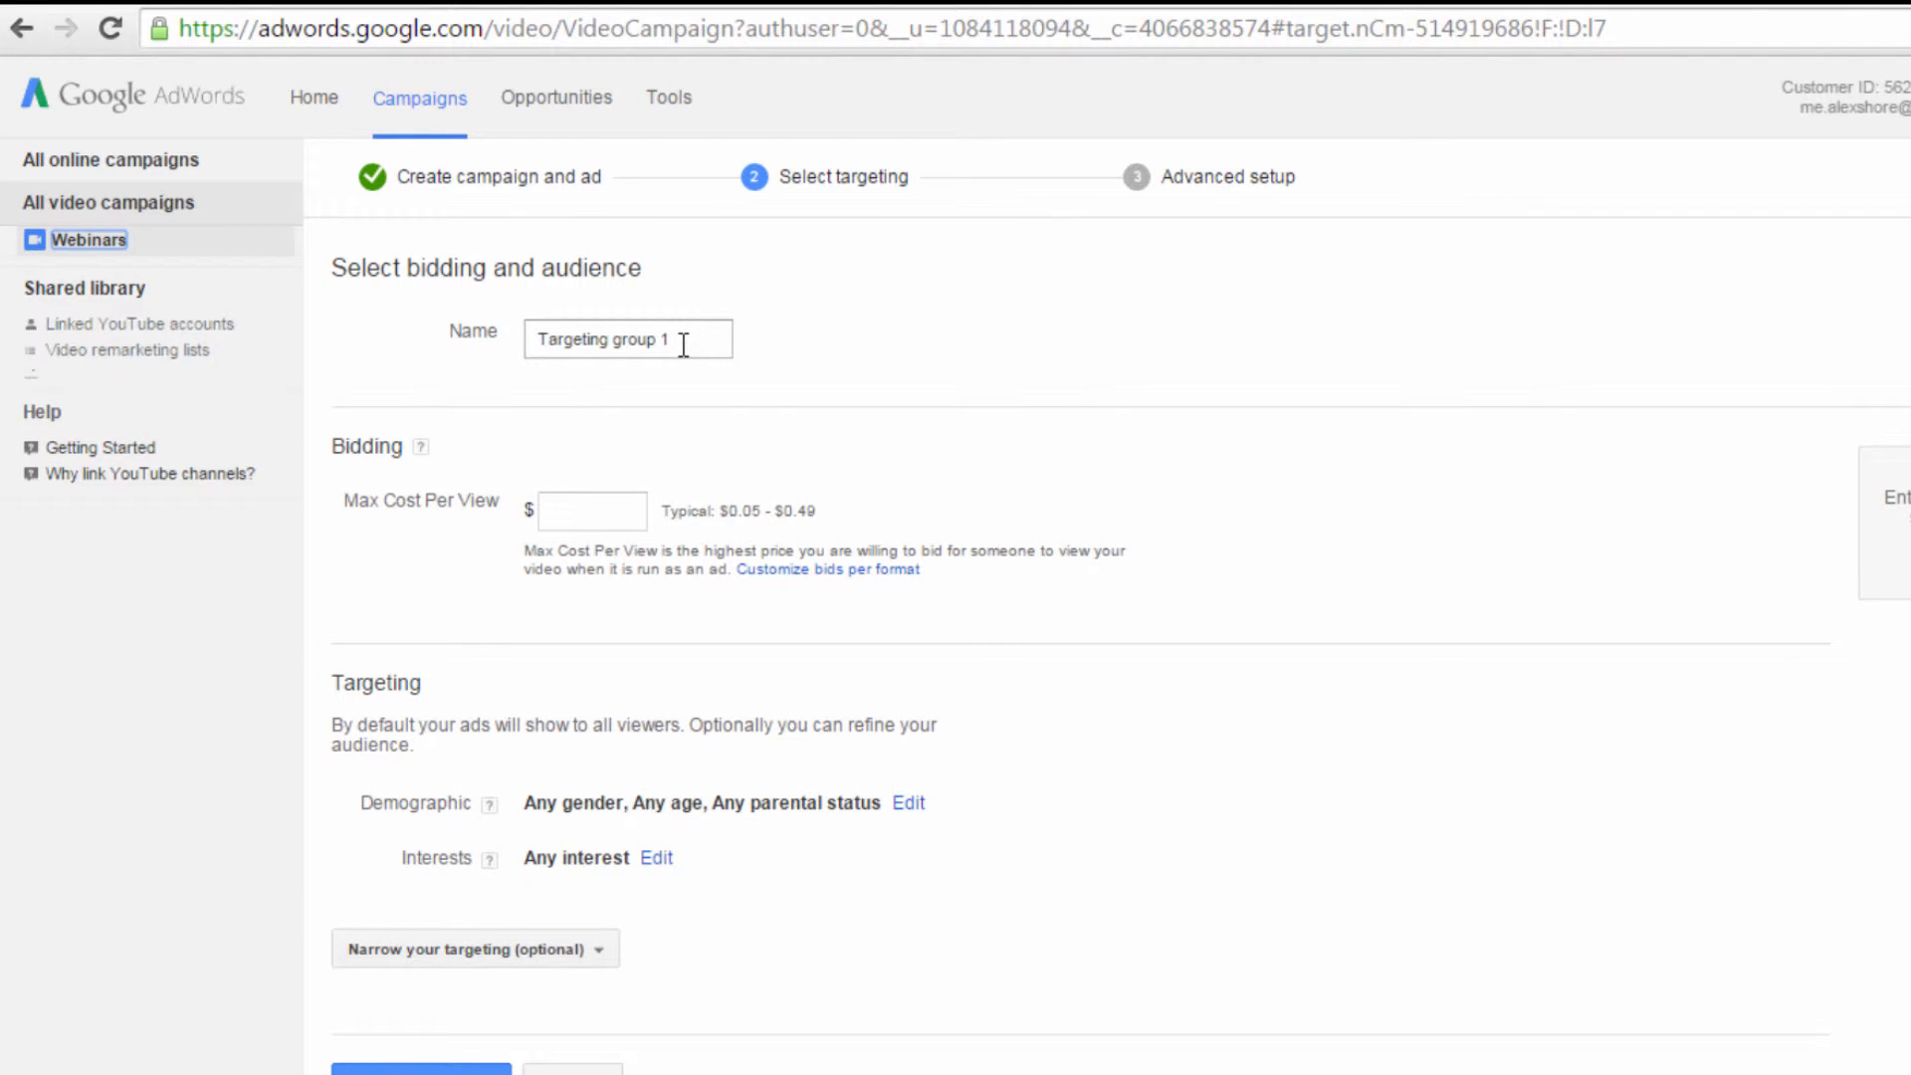
Step: Set the targeting group's maximum cost per view to $0.20 and save the group with its default name
left_click(678, 345)
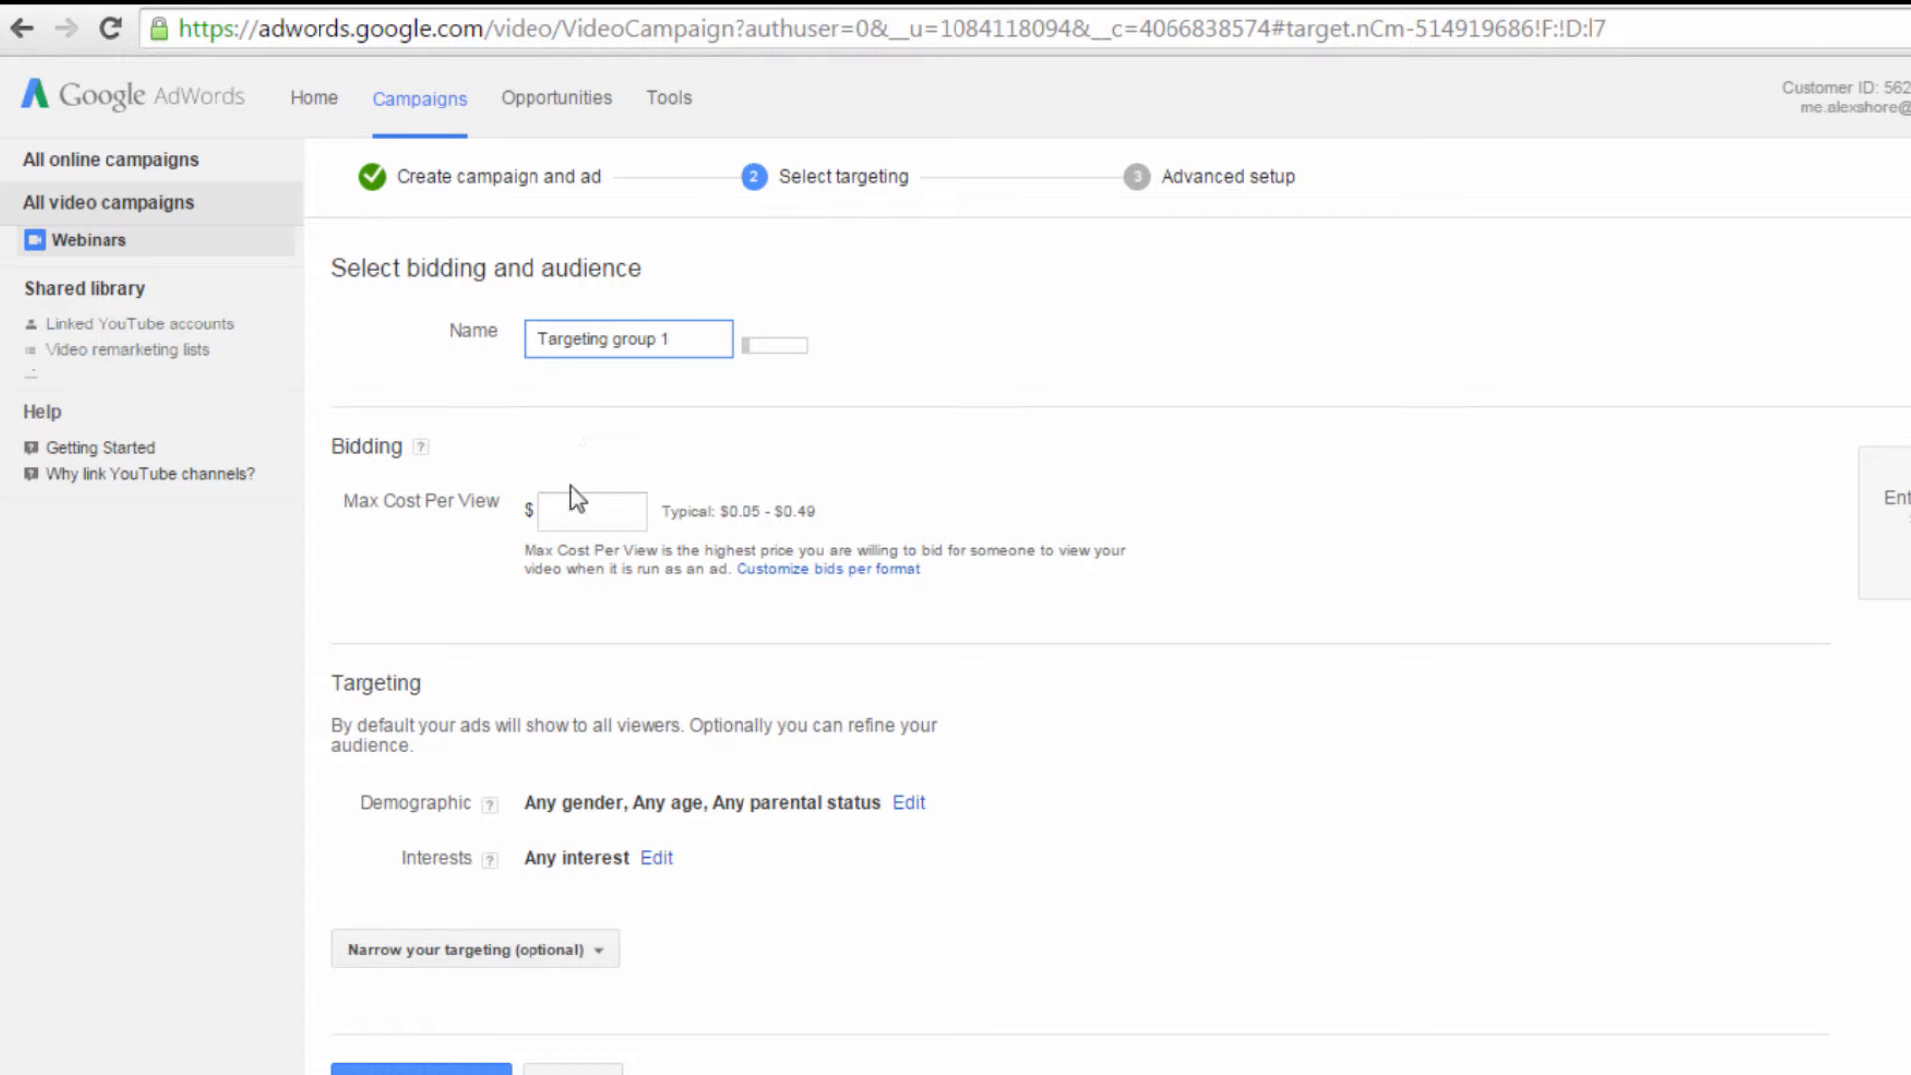
left_click(597, 508)
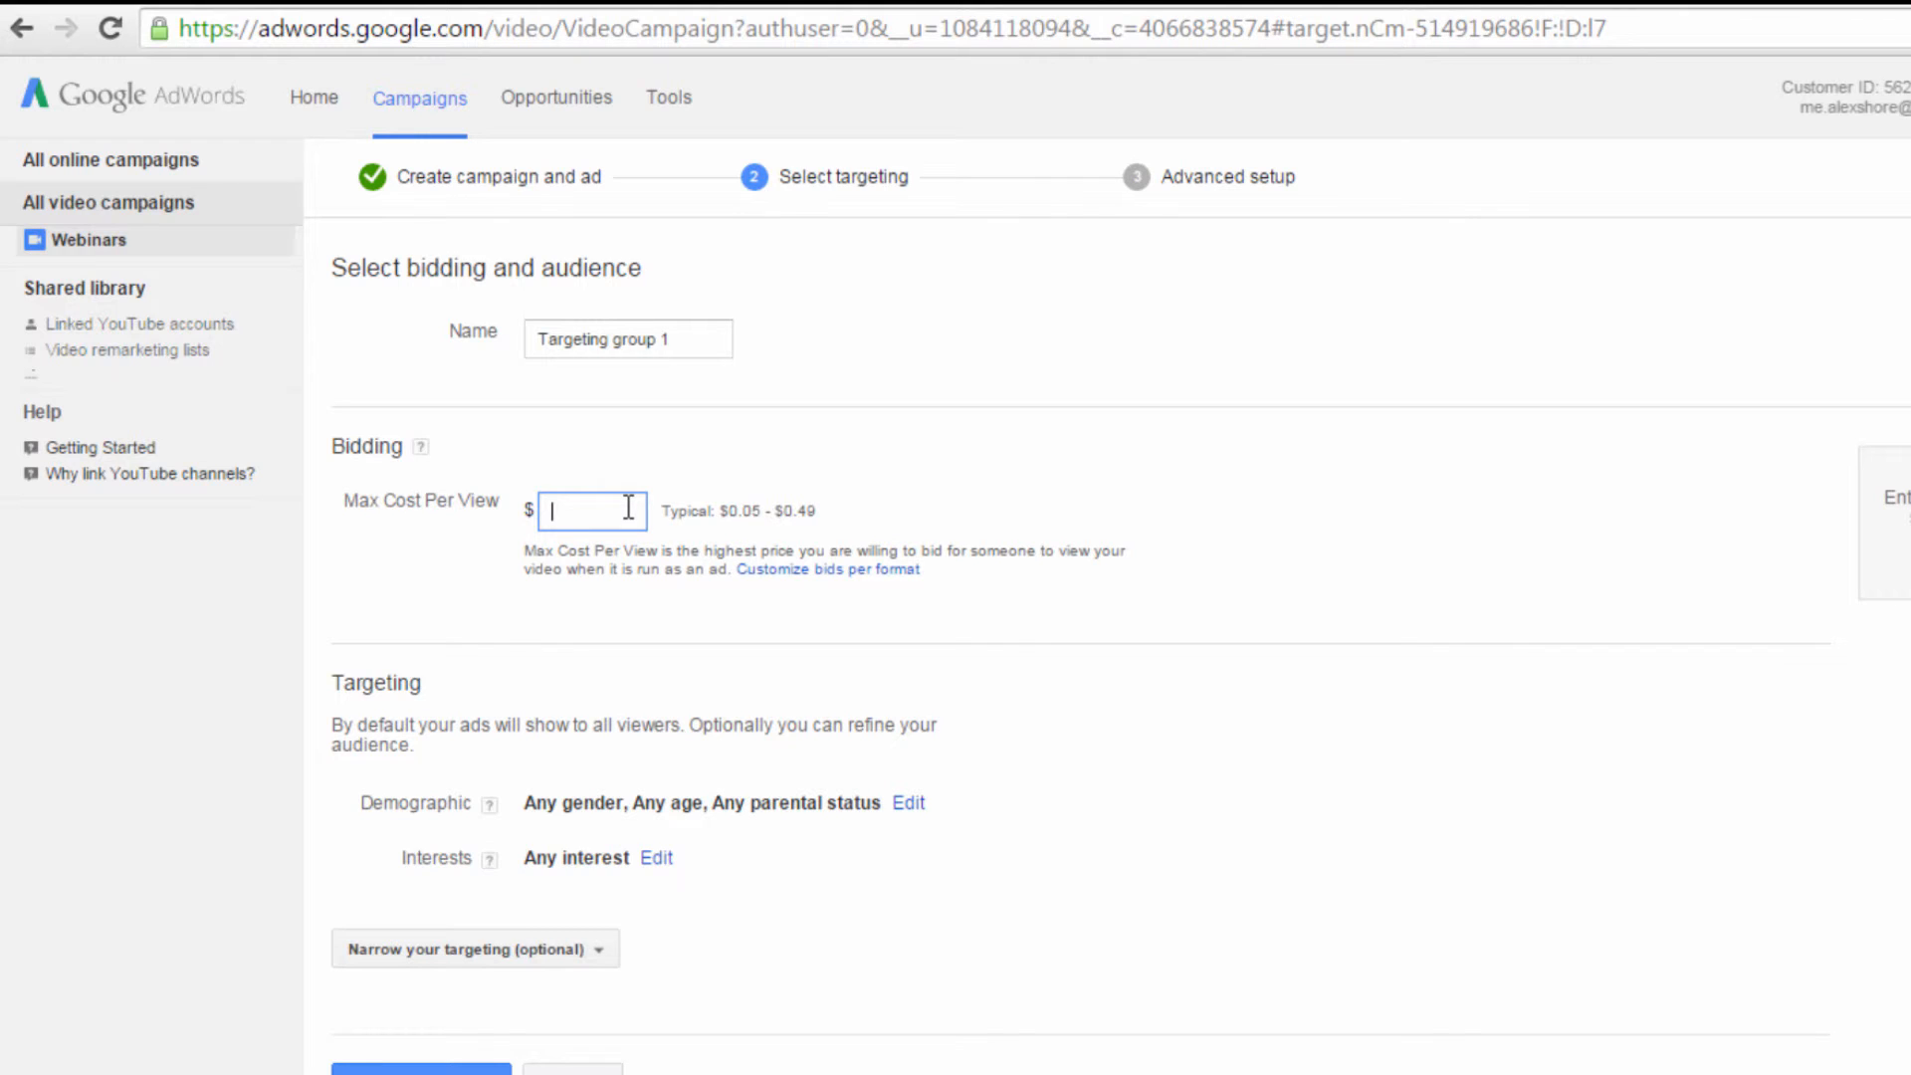
type(".20")
type("0")
left_click(903, 658)
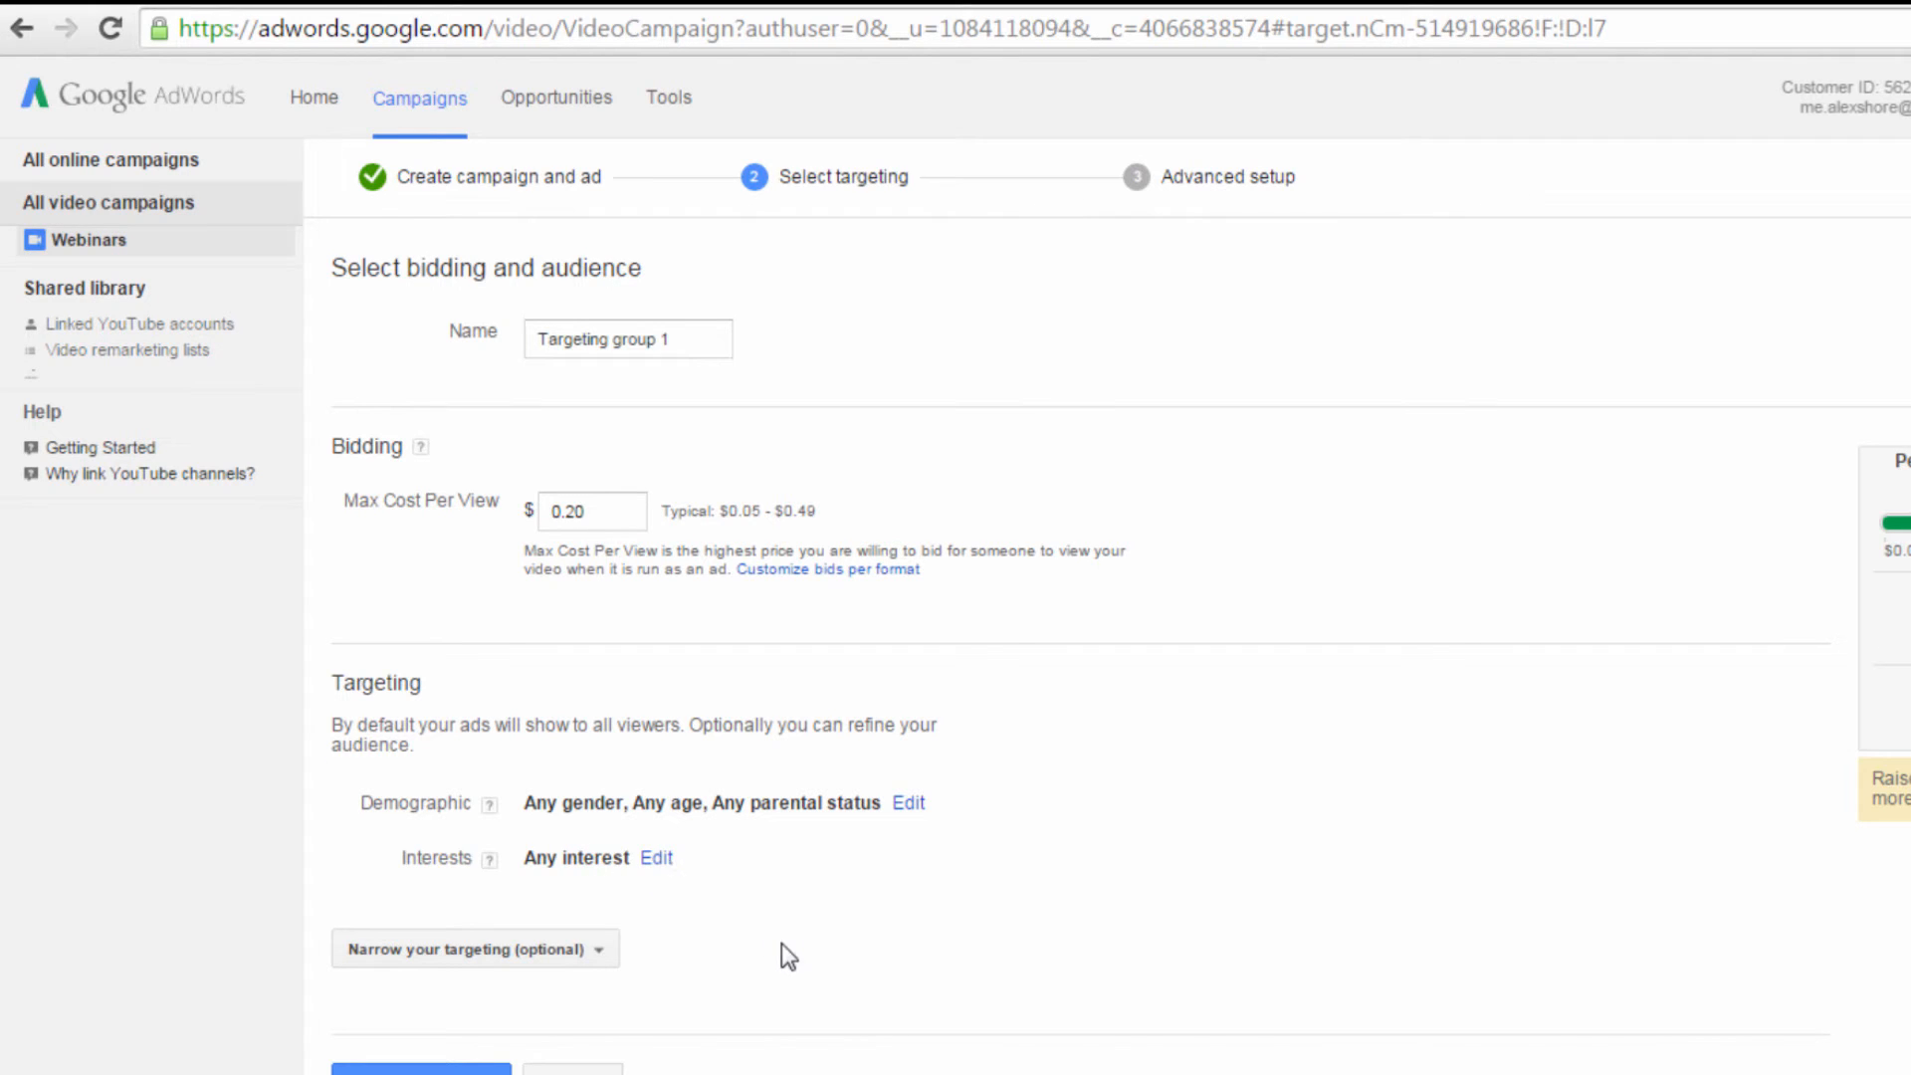
scroll(790, 973, "down", 1)
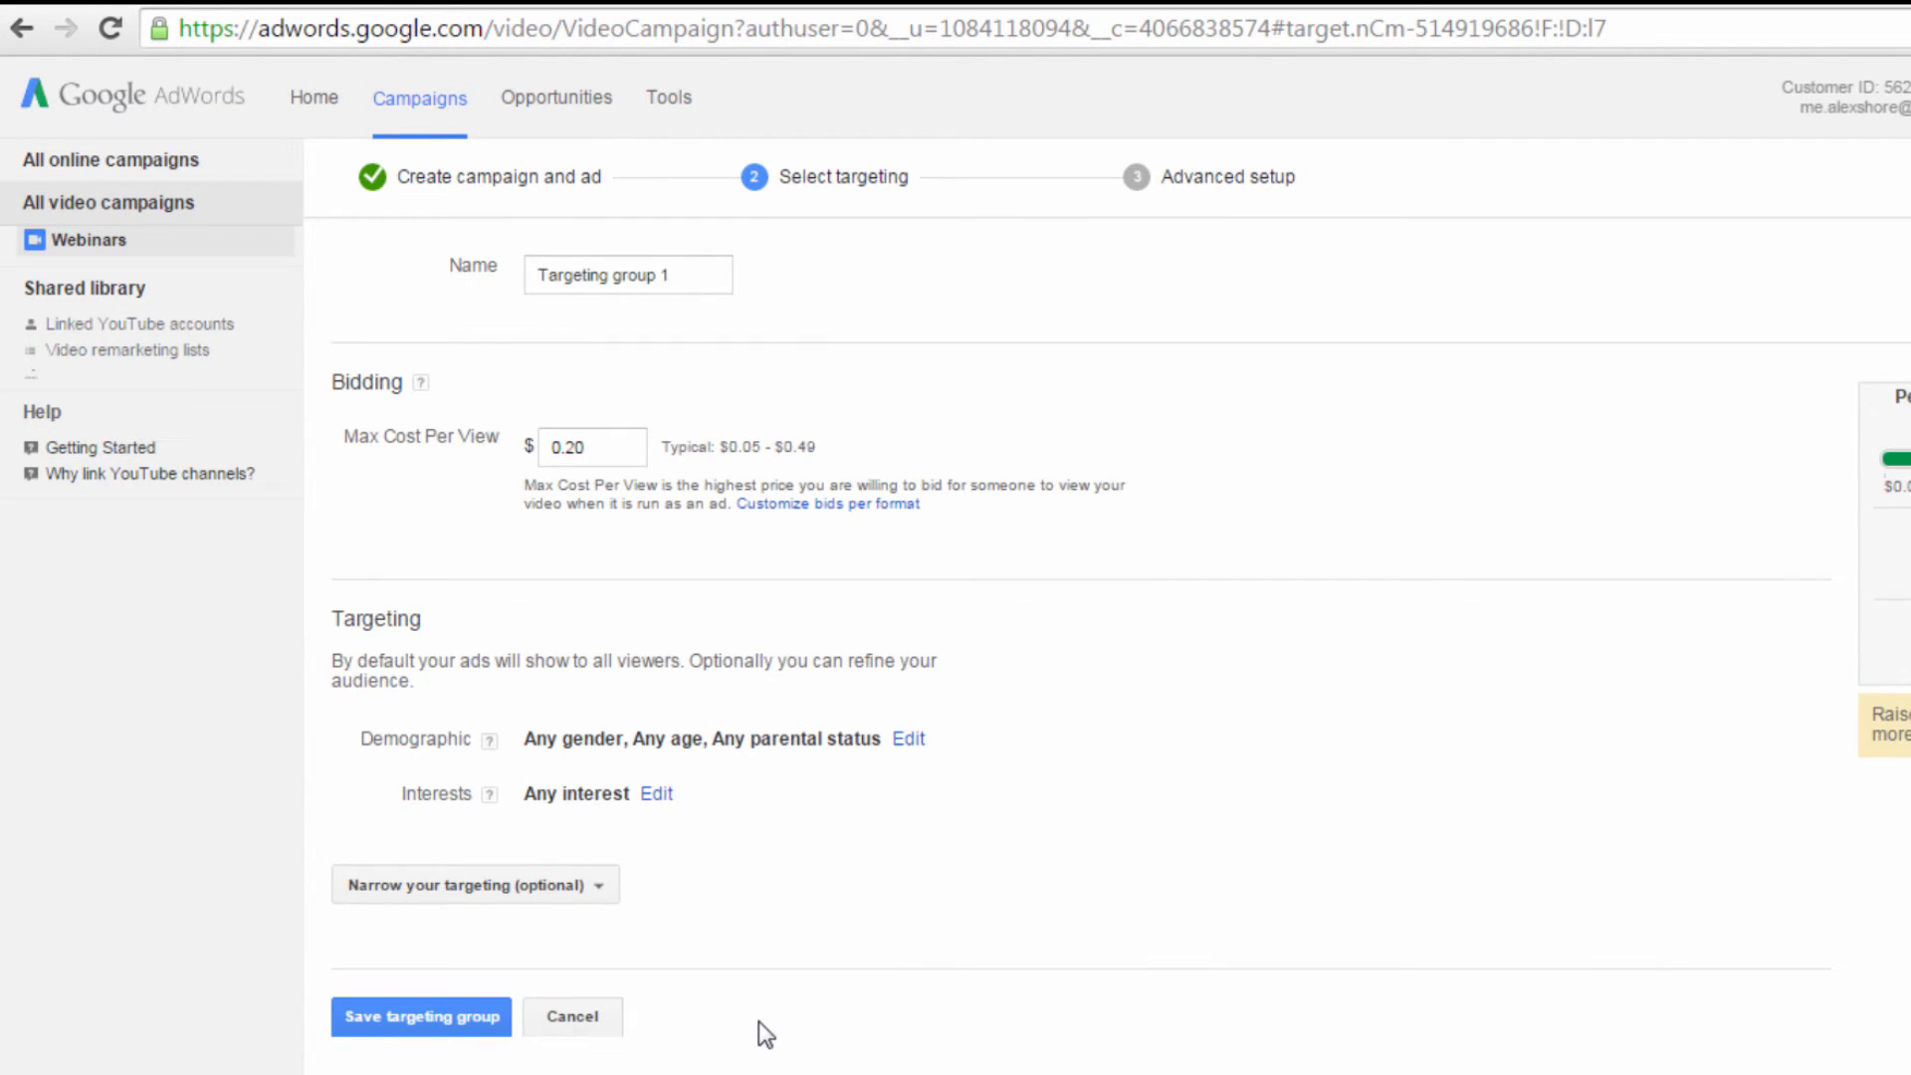
left_click(420, 1017)
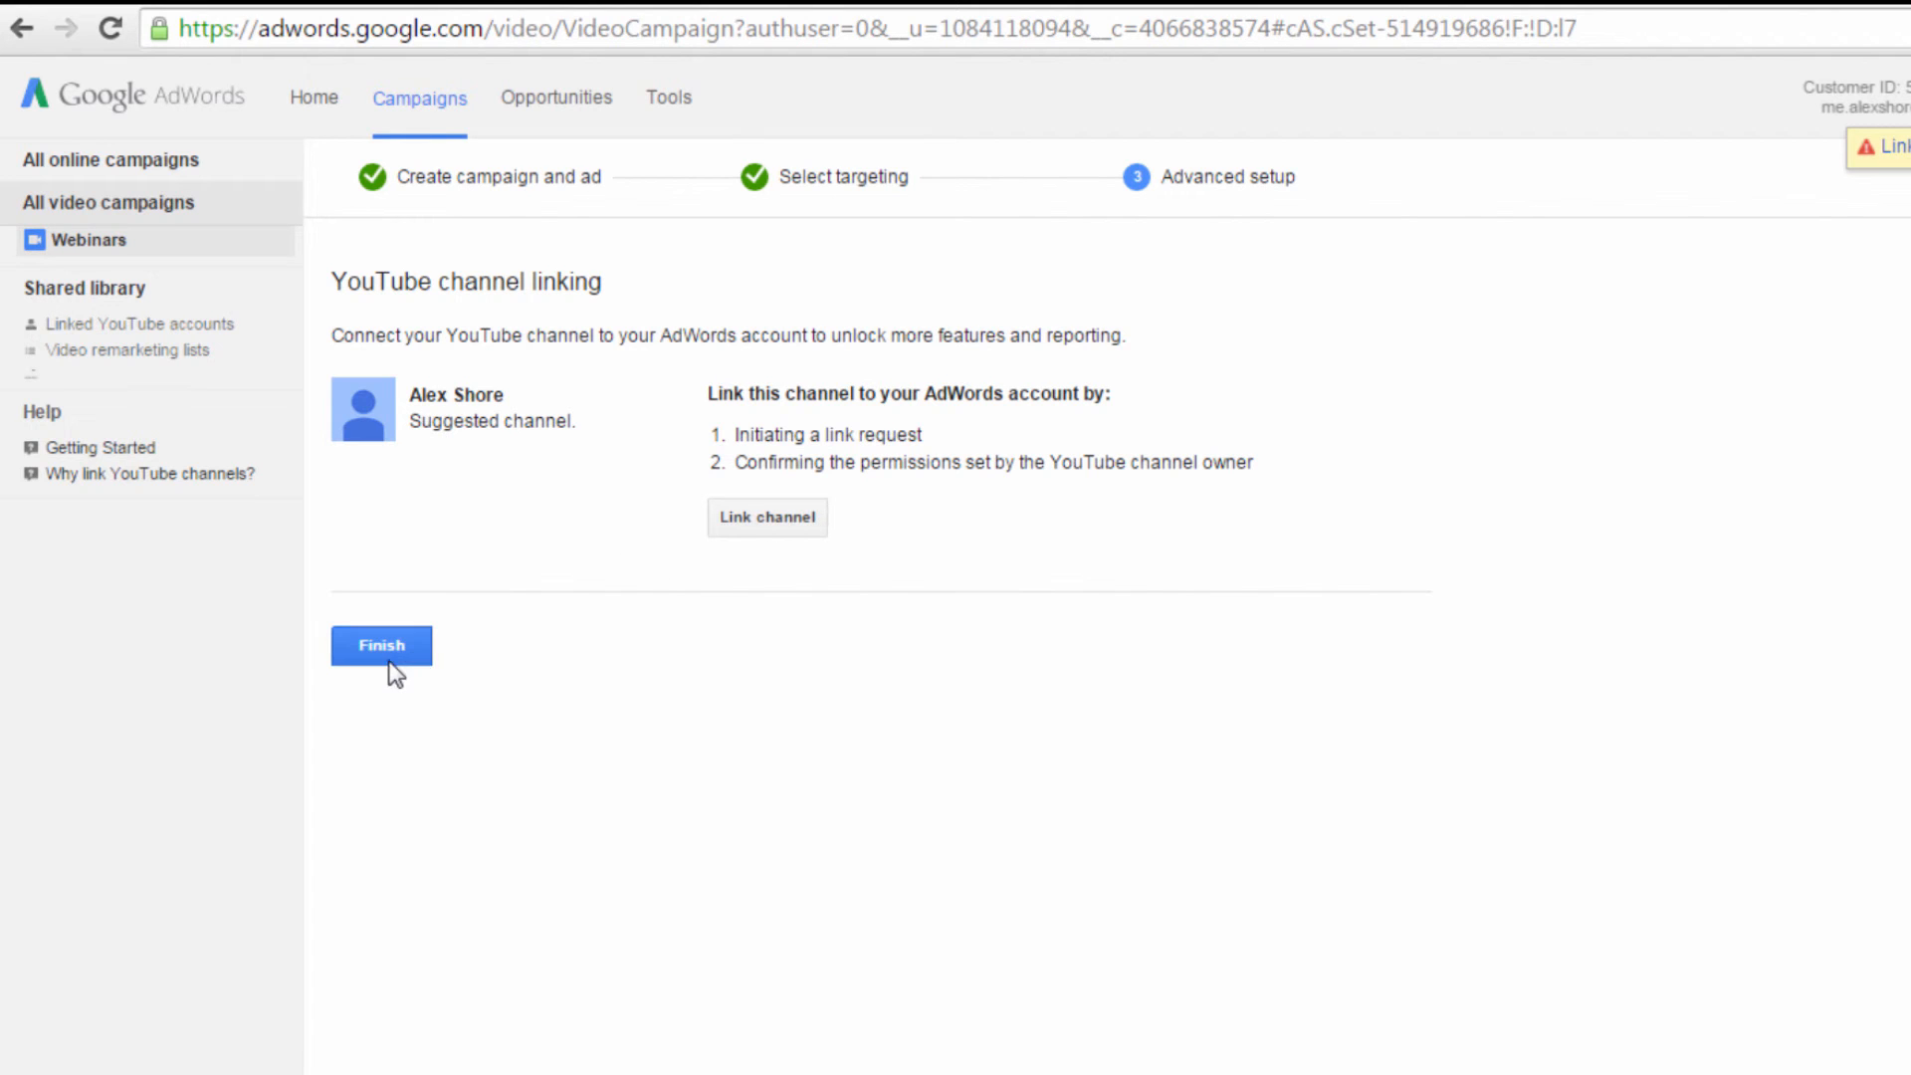
Step: Start linking the suggested YouTube channel to the AdWords account and finish the campaign setup
left_click(783, 520)
left_click(830, 761)
left_click(338, 653)
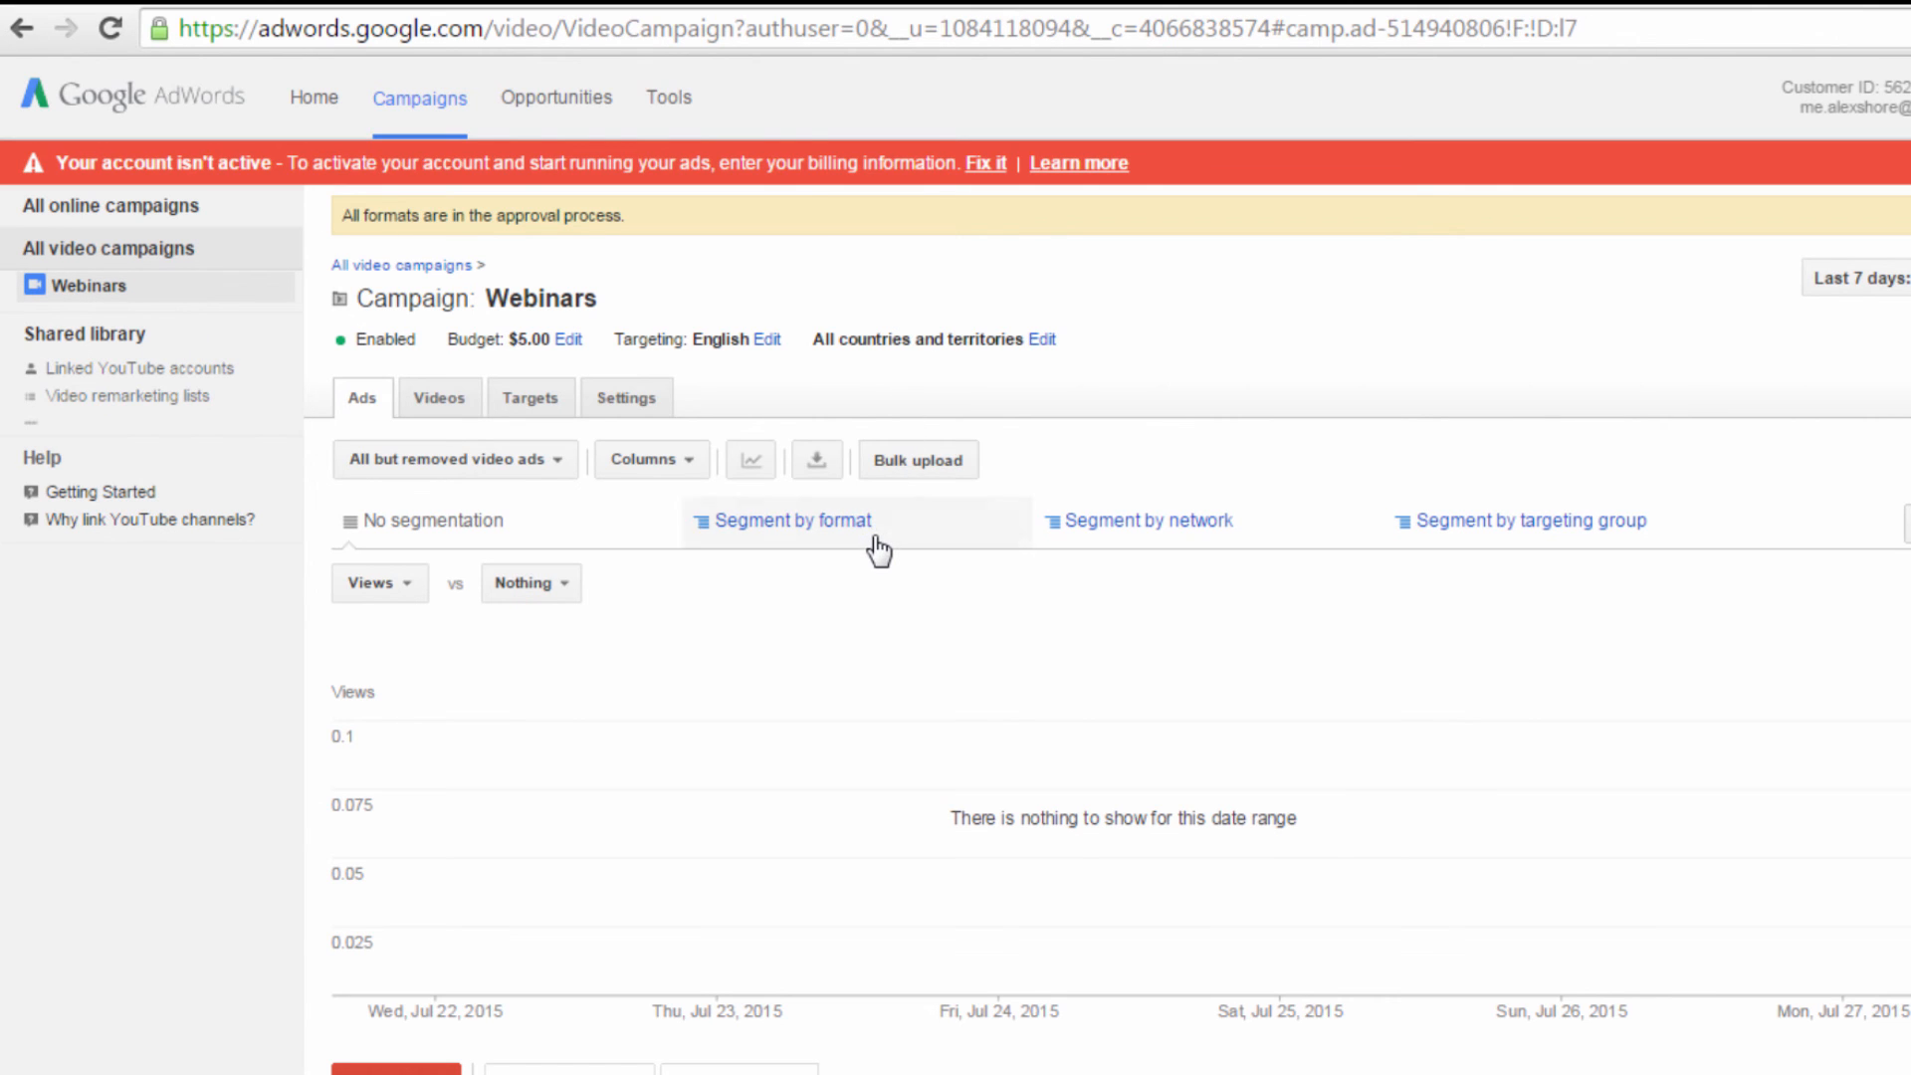
scroll(1120, 627, "down", 3)
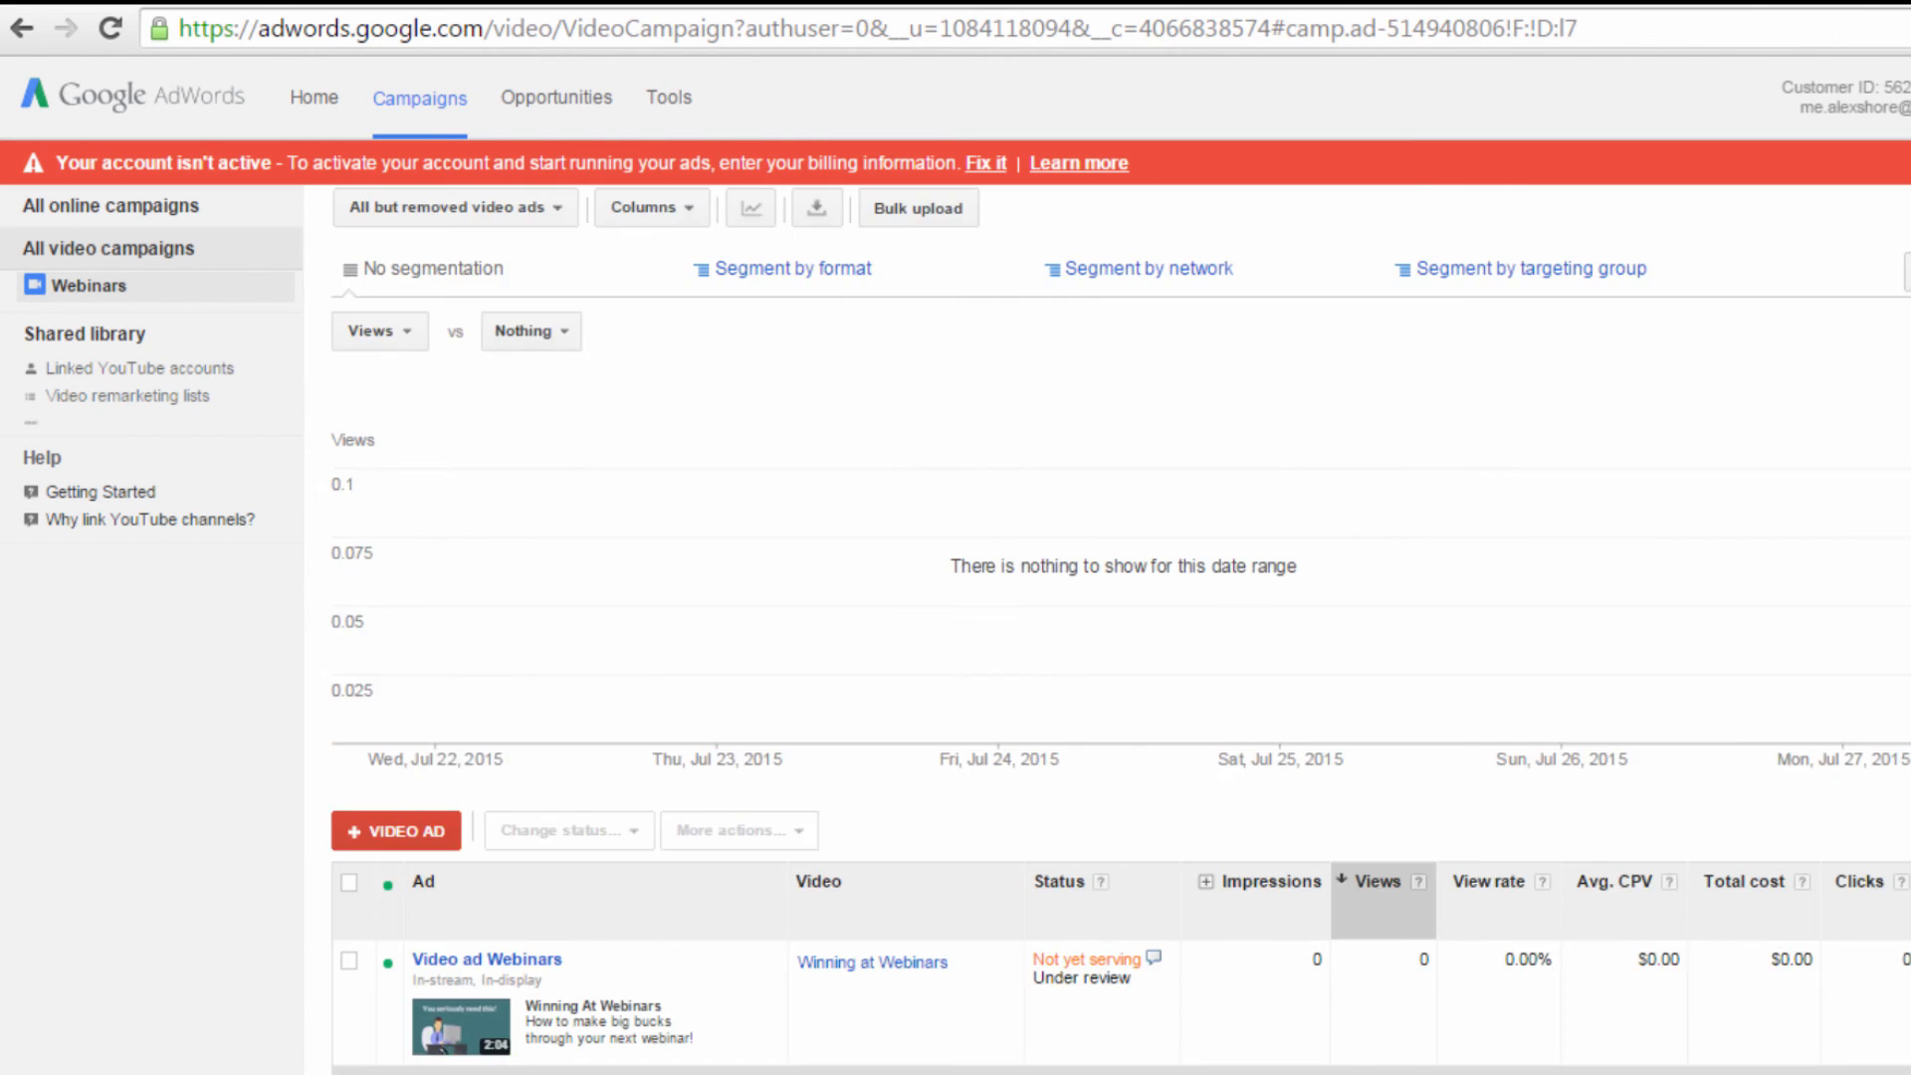